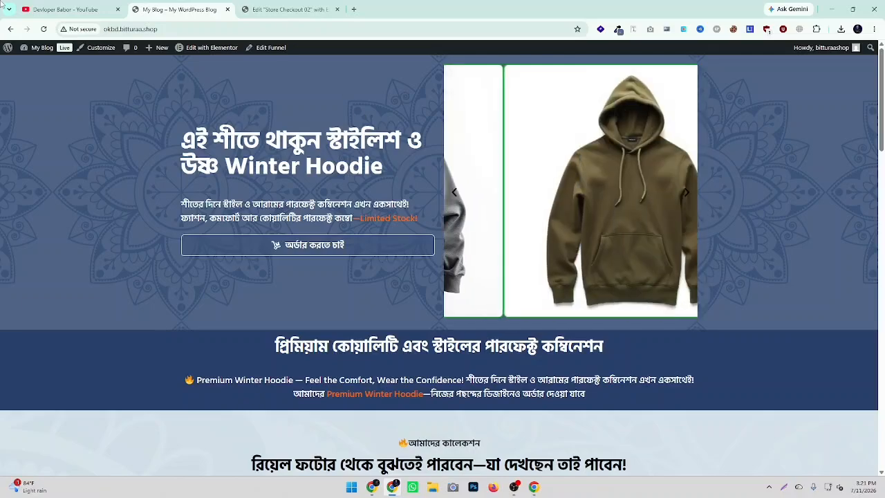
# Step: Review the published landing page from the hero section down to the empty order form area and compare it with the editor
pyautogui.scroll(-5, 183, 170)
pyautogui.scroll(-15, 182, 171)
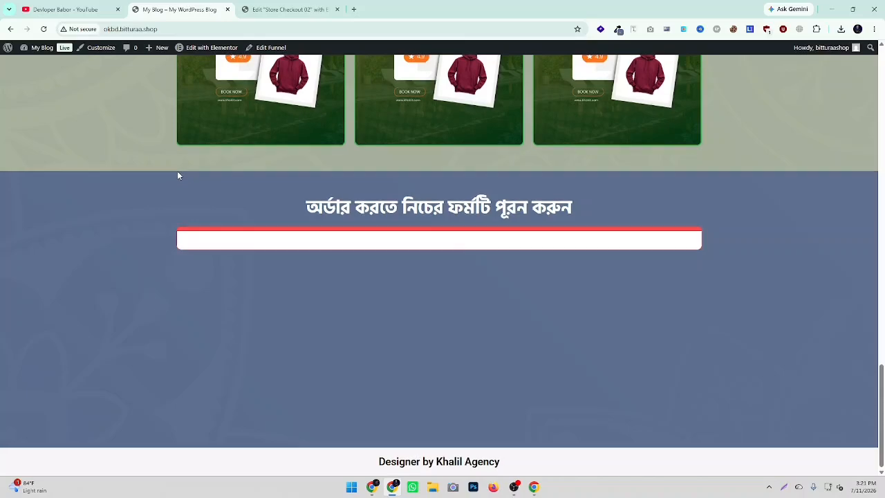
pyautogui.scroll(20, 178, 169)
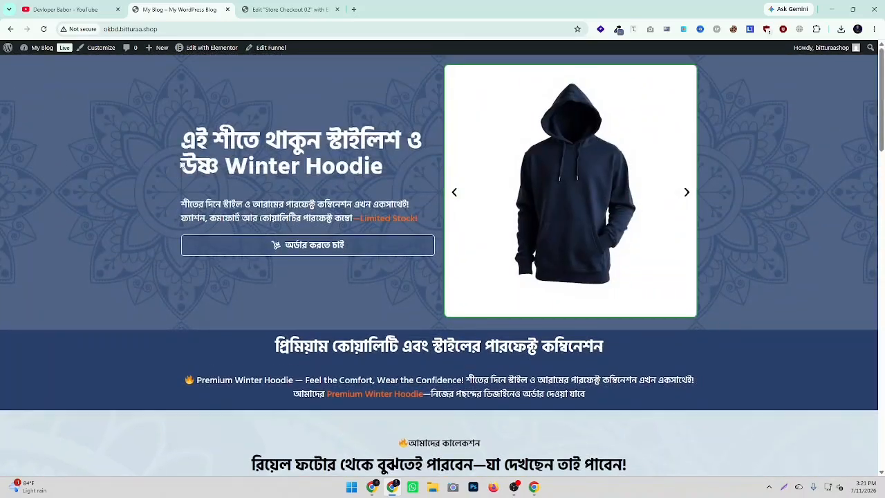
pyautogui.scroll(-10, 179, 169)
pyautogui.click(284, 9)
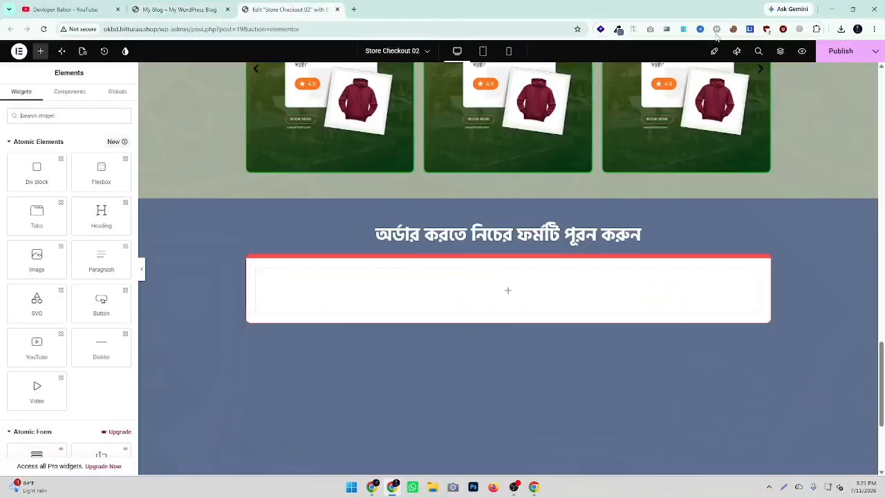
pyautogui.click(200, 8)
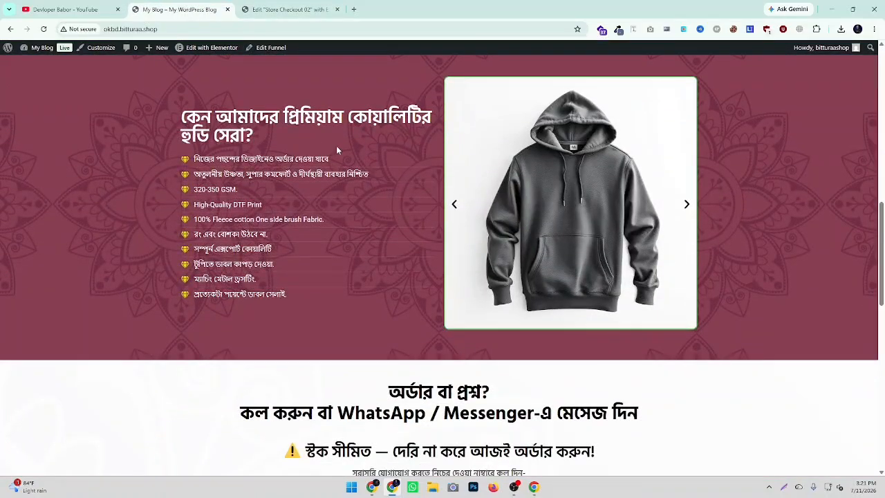
# Step: Preview the landing page at mobile size with the browser's device emulation, then return to the desktop view
pyautogui.rightClick(336, 145)
pyautogui.click(380, 393)
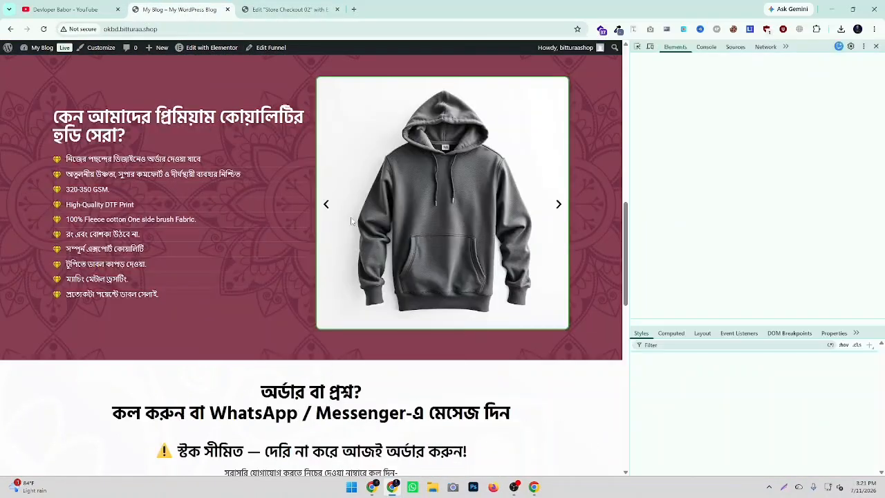
pyautogui.click(650, 46)
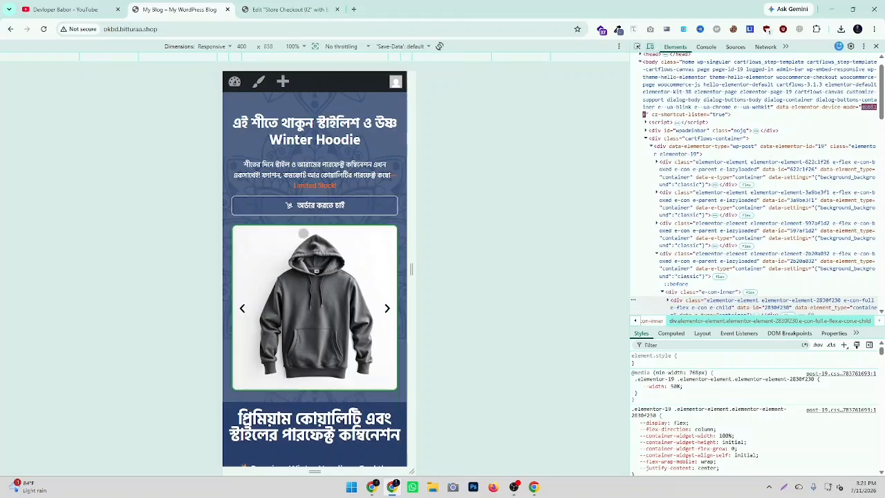
pyautogui.scroll(-5, 315, 269)
pyautogui.scroll(-10, 322, 157)
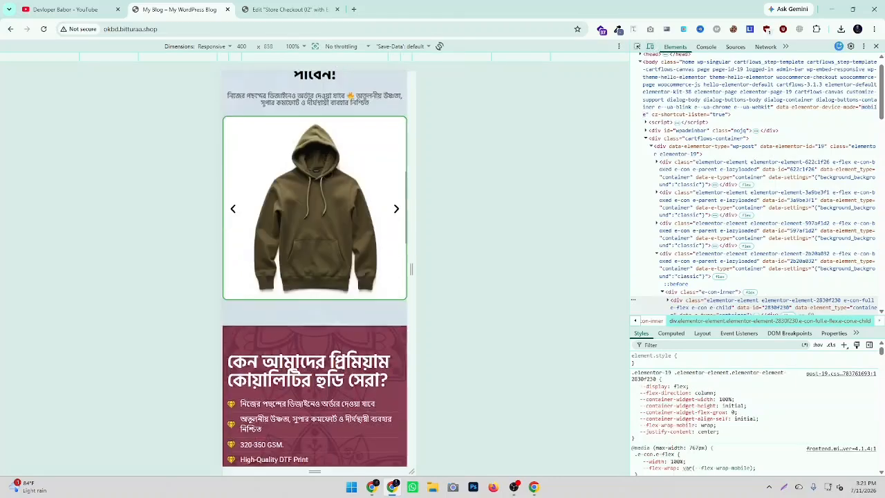
pyautogui.scroll(-8, 329, 173)
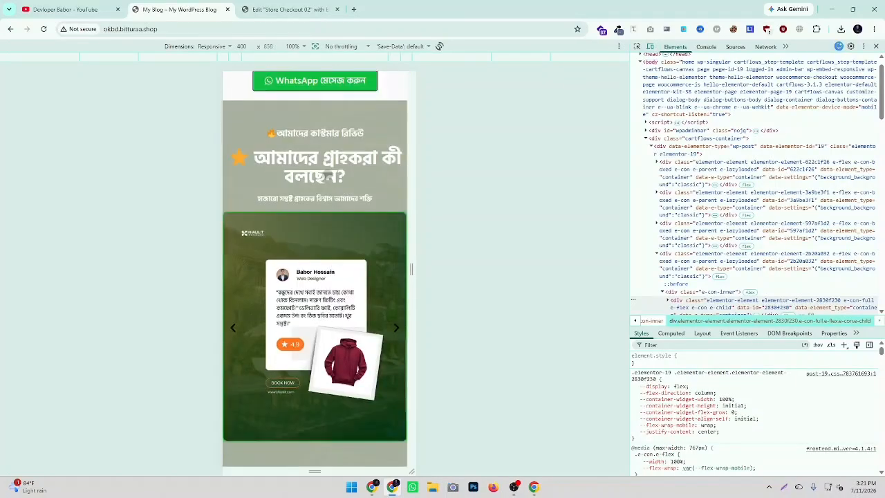
pyautogui.scroll(5, 329, 174)
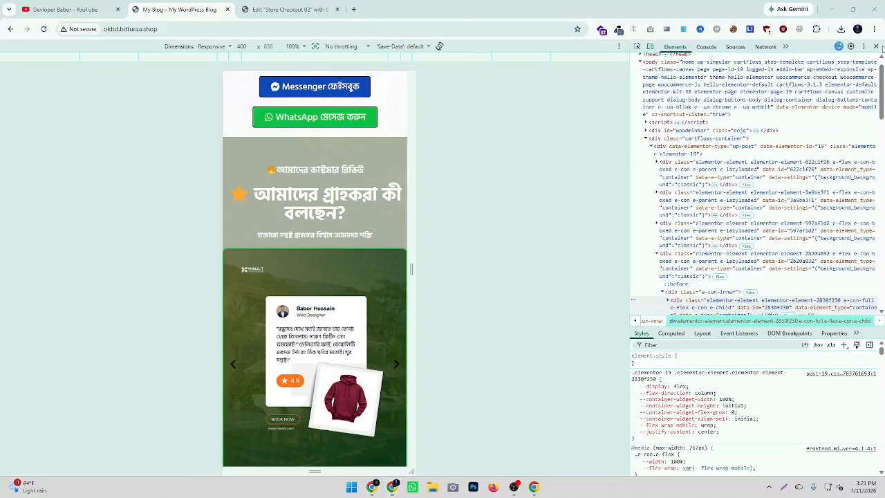
pyautogui.click(876, 47)
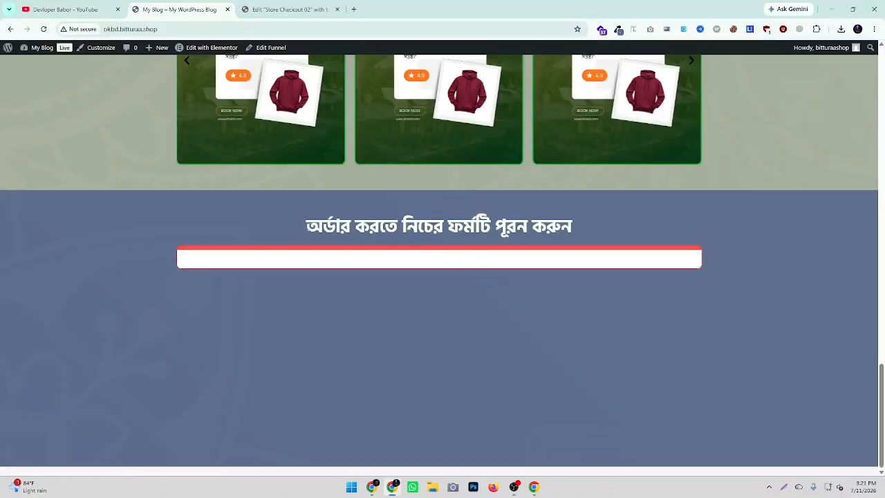
pyautogui.scroll(15, 442, 277)
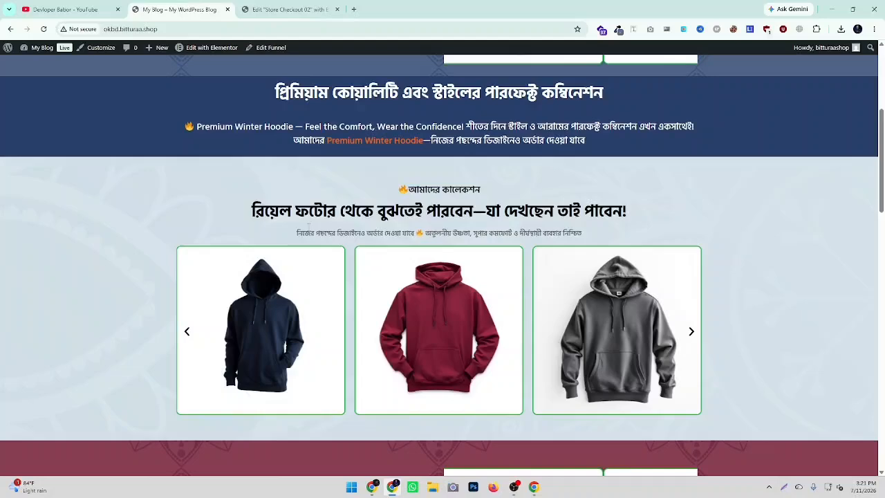
# Step: Find the Checkout Form widget and add it to the empty container under the order heading in the Store Checkout 02 editor
pyautogui.click(294, 9)
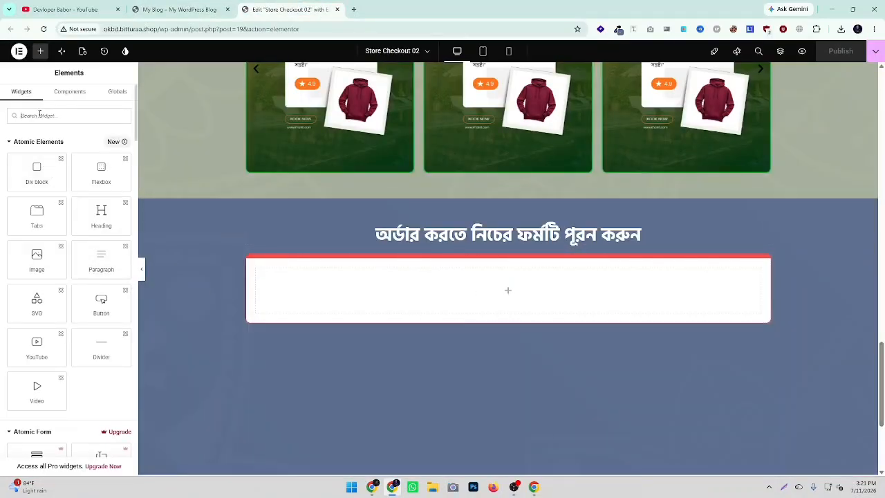
pyautogui.click(60, 118)
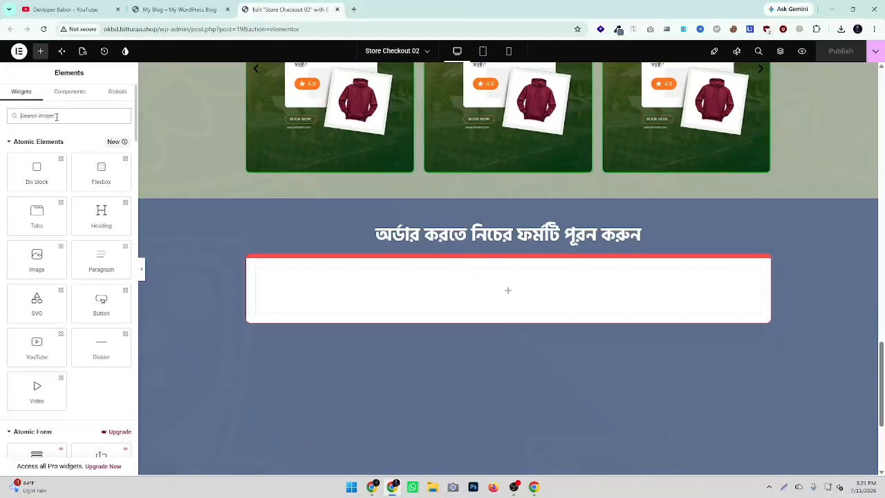
pyautogui.write('cec')
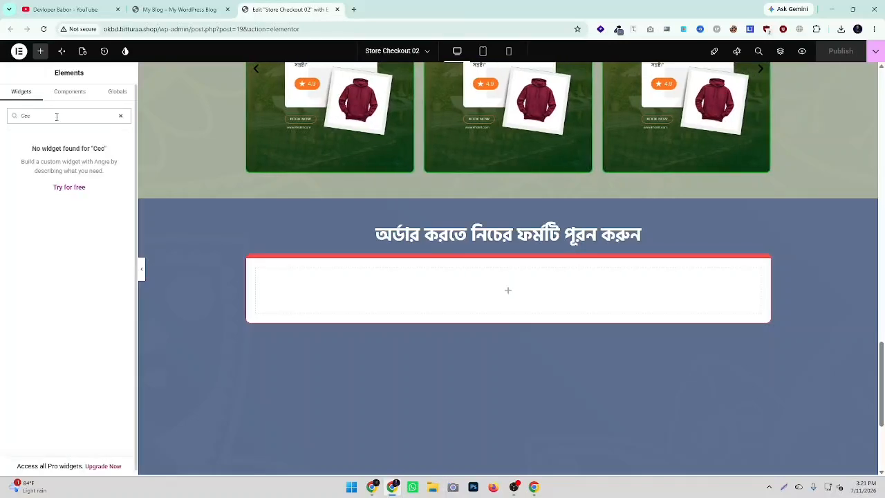
pyautogui.press('BackSpace')
pyautogui.press('BackSpace')
pyautogui.write('he')
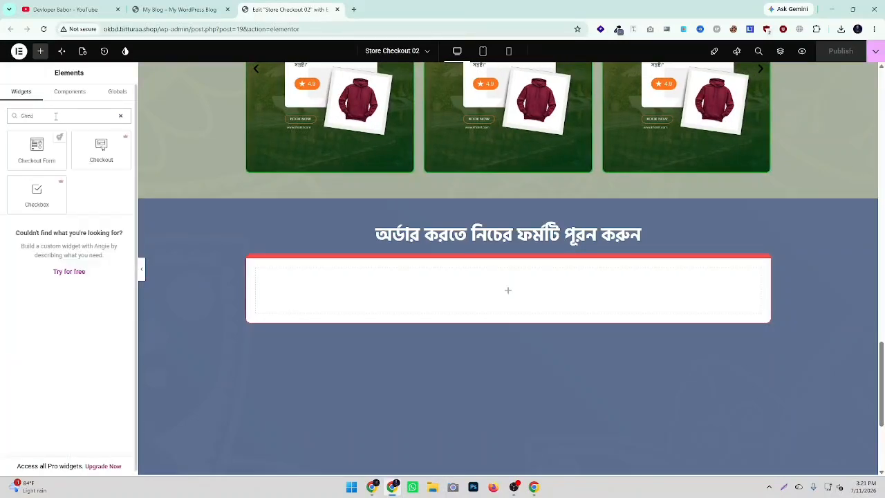
pyautogui.moveTo(36, 148); pyautogui.dragTo(485, 288)
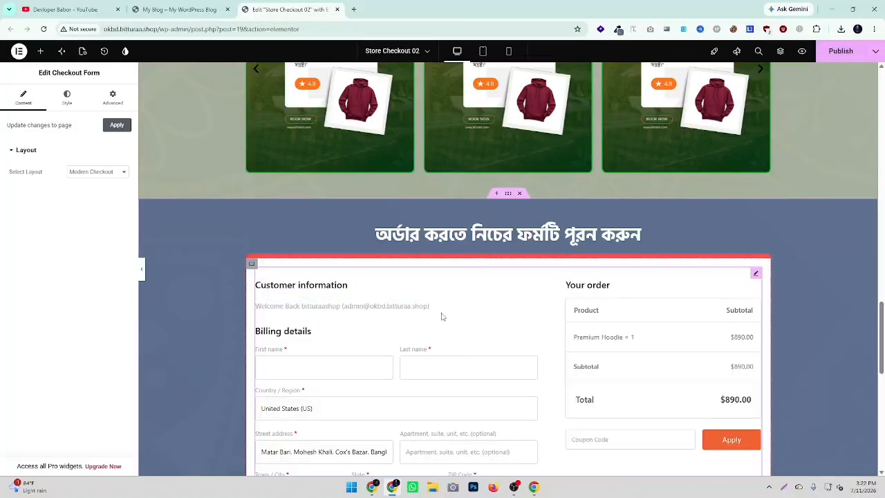
# Step: Examine the billing fields and order summary of the inserted checkout form
pyautogui.scroll(-1, 442, 316)
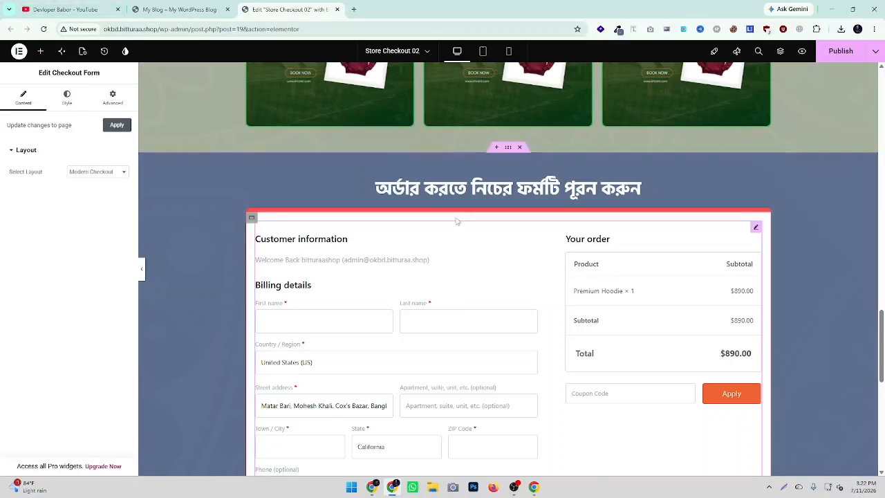
pyautogui.scroll(-5, 554, 273)
pyautogui.scroll(-5, 563, 278)
pyautogui.scroll(8, 571, 283)
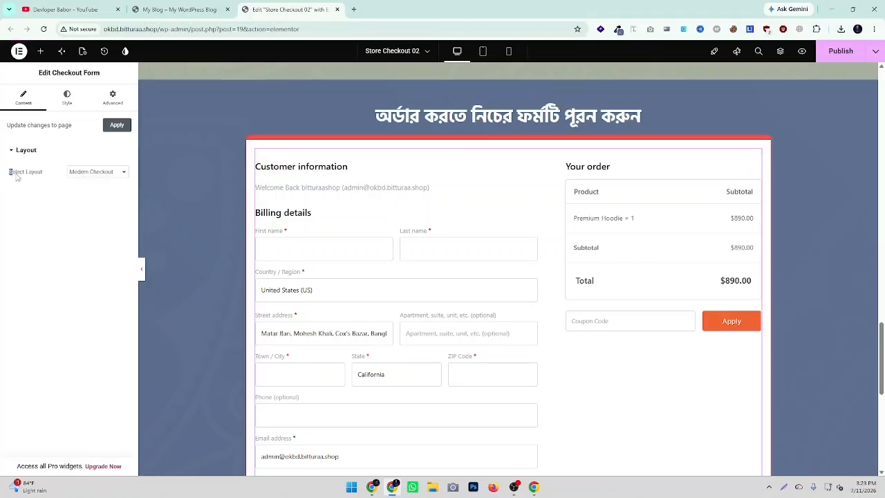
# Step: Compare the Two Column and Modern Checkout layouts on the checkout form and settle on Two Column
pyautogui.moveTo(17, 175); pyautogui.dragTo(44, 174)
pyautogui.click(97, 172)
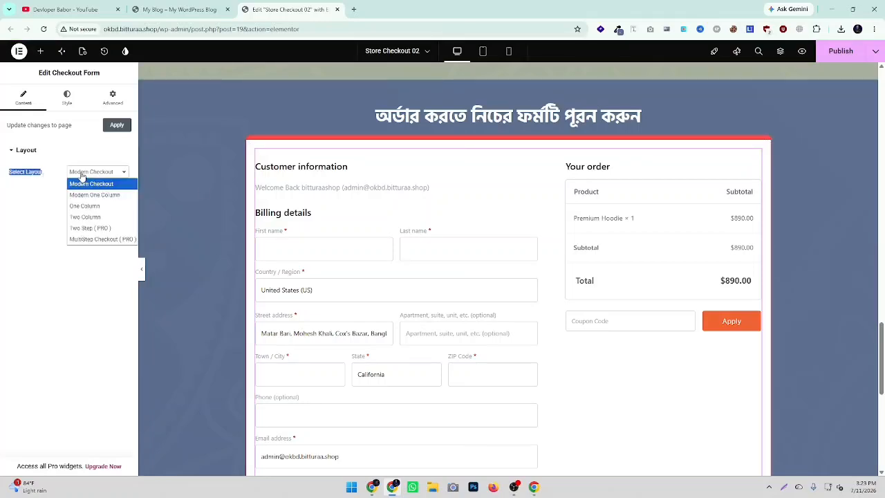
pyautogui.click(83, 217)
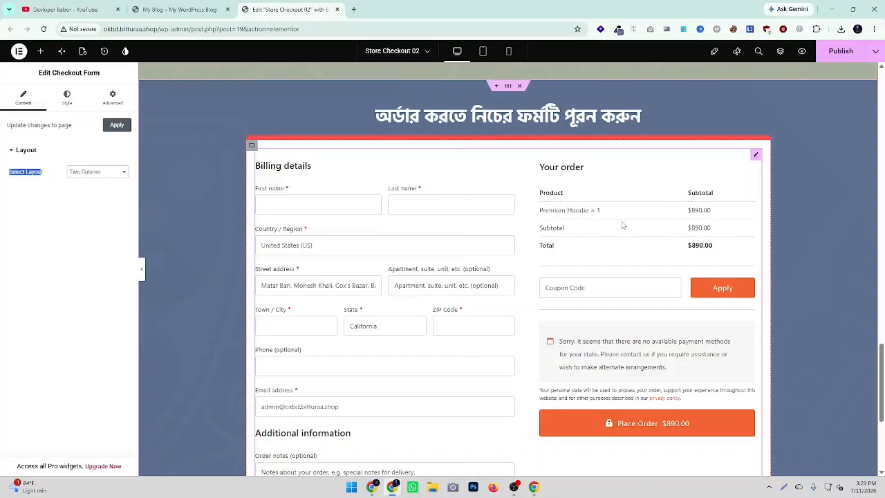
pyautogui.click(97, 171)
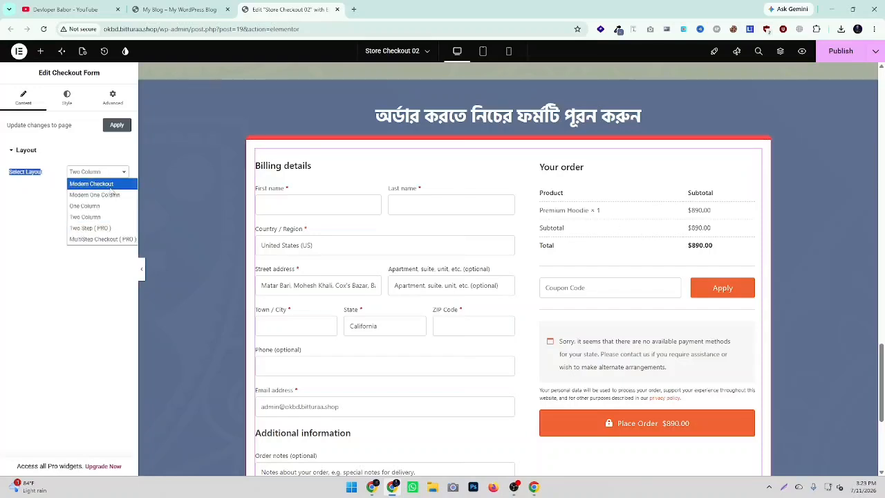
pyautogui.click(86, 182)
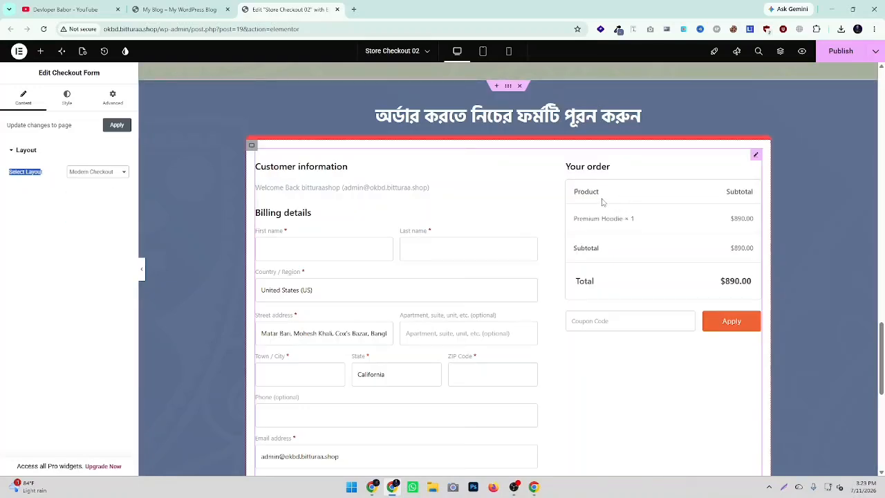
pyautogui.click(97, 171)
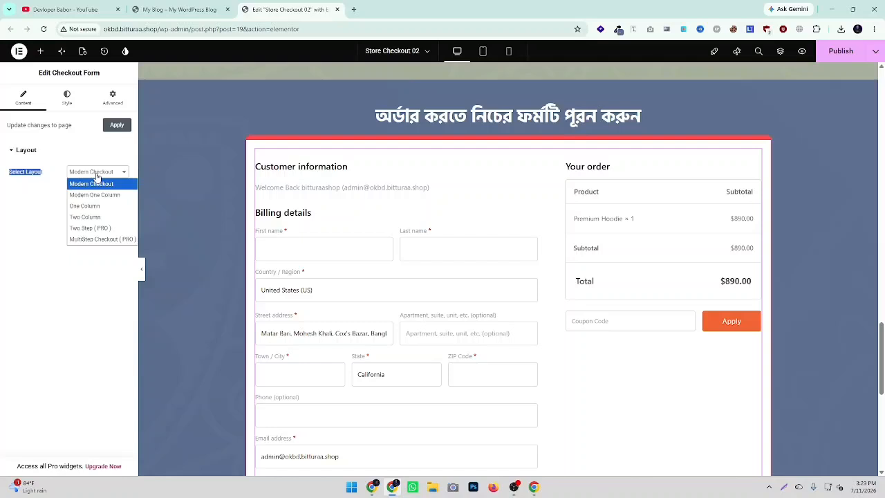
pyautogui.click(86, 217)
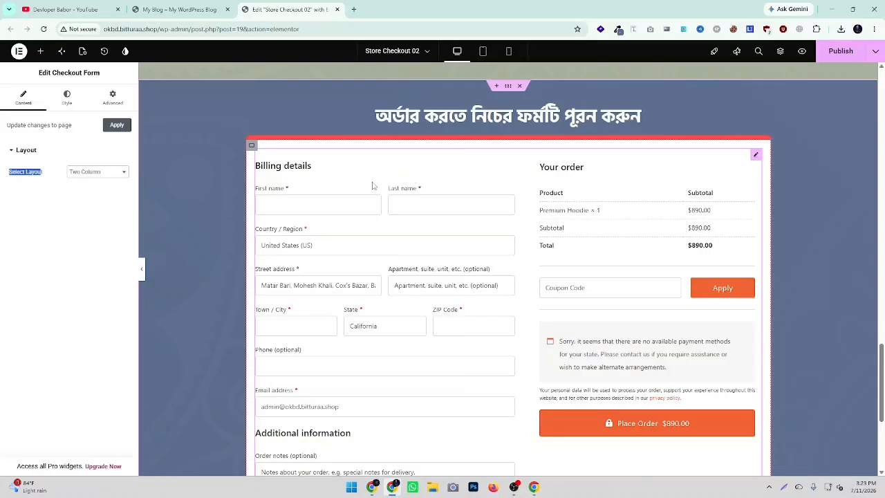
# Step: Select the container around the checkout form and open its border style settings
pyautogui.click(491, 178)
pyautogui.click(75, 105)
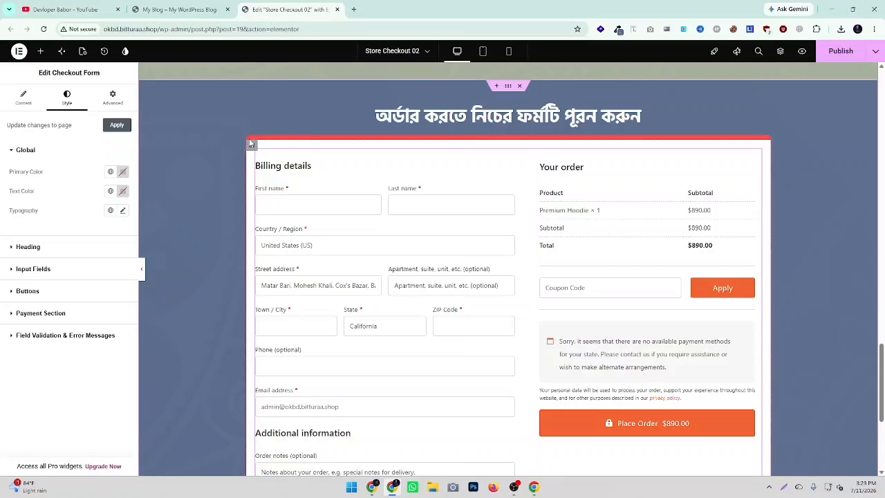
pyautogui.click(225, 152)
pyautogui.click(66, 96)
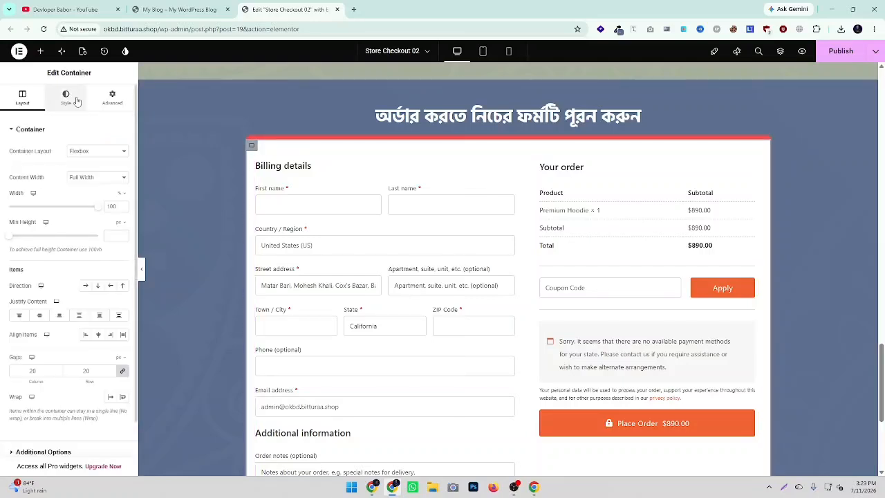
pyautogui.click(23, 318)
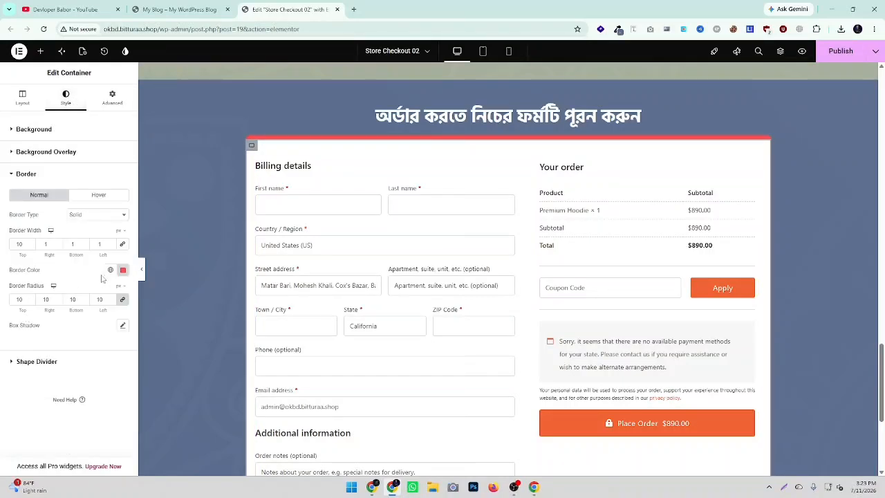
# Step: Try the green global color on the checkout container's border
pyautogui.click(110, 269)
pyautogui.click(38, 367)
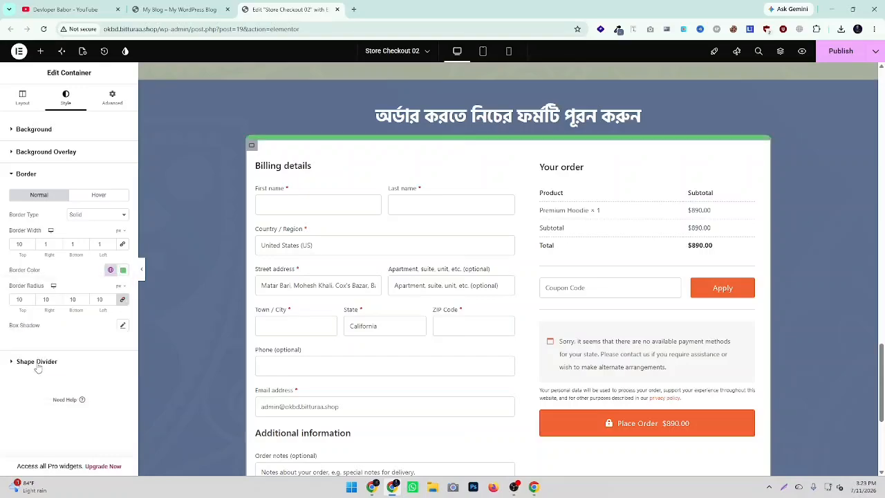
# Step: Sample the dark blue background near the top of the landing page and copy its color code #28406B
pyautogui.scroll(10, 598, 247)
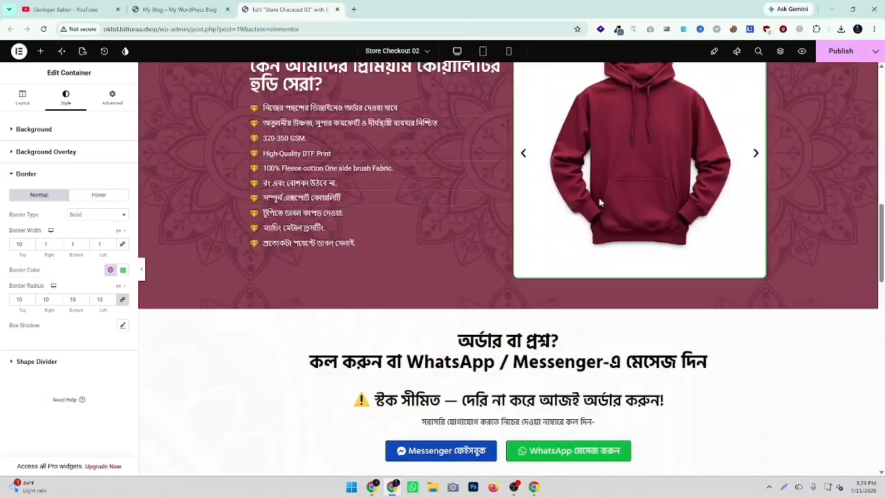
pyautogui.scroll(10, 600, 202)
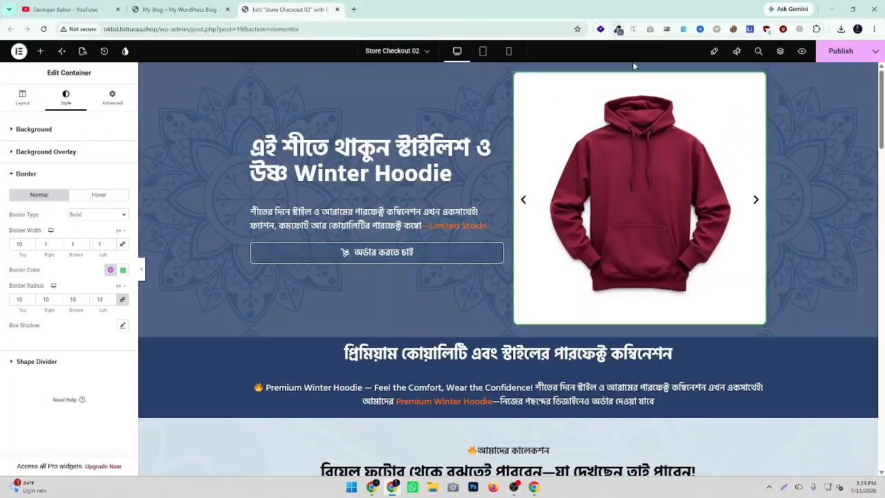
pyautogui.click(618, 30)
pyautogui.click(581, 41)
pyautogui.click(473, 292)
# Step: Set the checkout container's border color to the copied #28406B
pyautogui.scroll(-15, 442, 276)
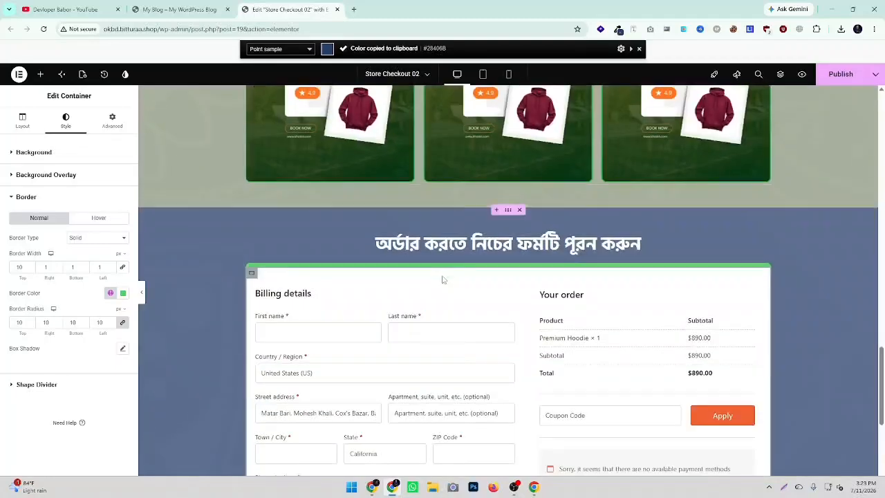
pyautogui.scroll(-6, 442, 277)
pyautogui.scroll(4, 370, 213)
pyautogui.click(123, 271)
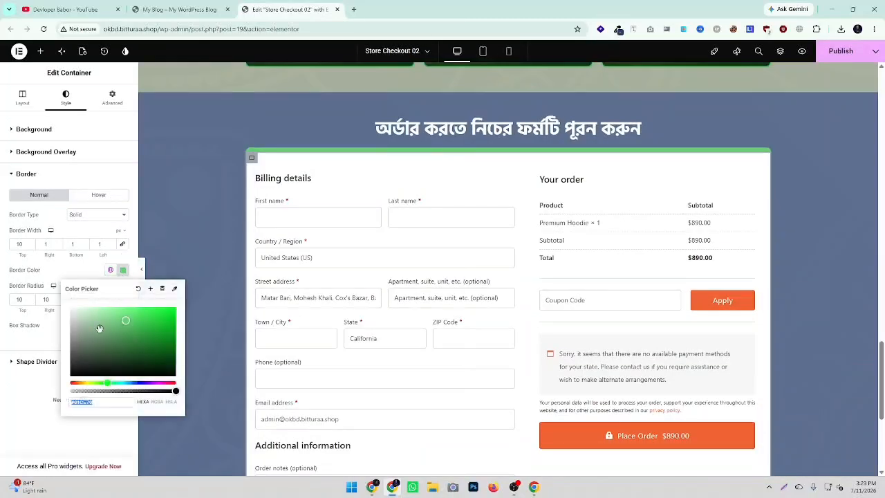
pyautogui.rightClick(100, 401)
pyautogui.click(137, 185)
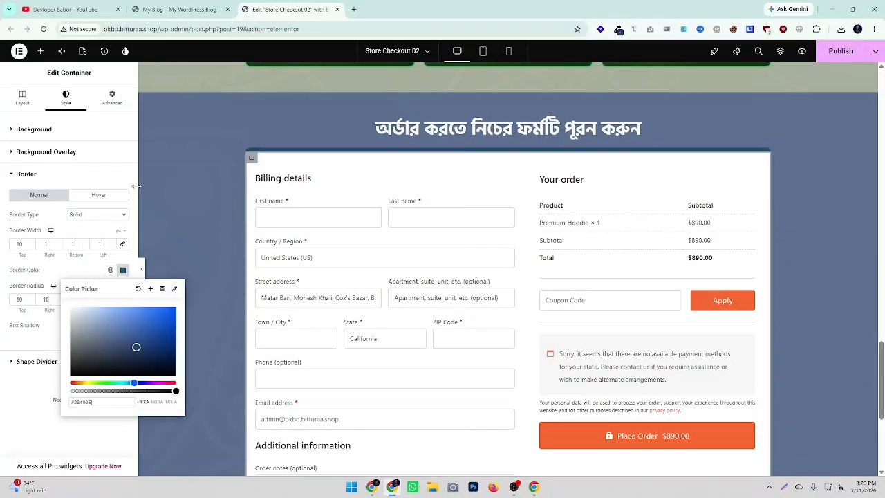
# Step: Change the checkout container's border type to Groove and view its hover border settings
pyautogui.click(76, 214)
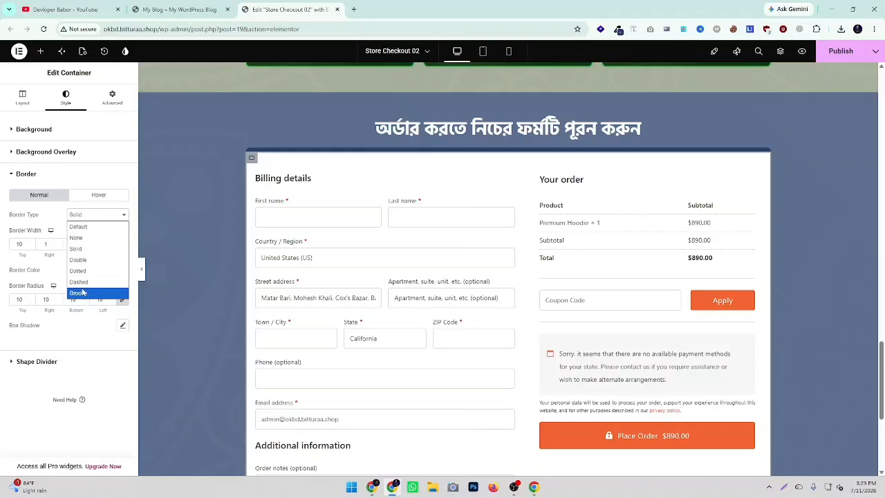
pyautogui.click(81, 292)
pyautogui.click(99, 196)
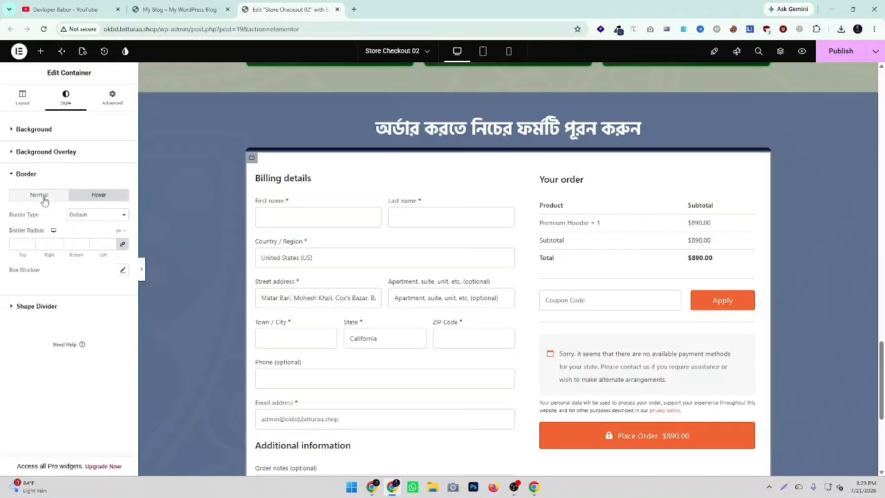
# Step: Try the Dotted and Dashed border types on the checkout container's normal state and preview the form at full width
pyautogui.click(40, 194)
pyautogui.click(96, 214)
pyautogui.click(83, 263)
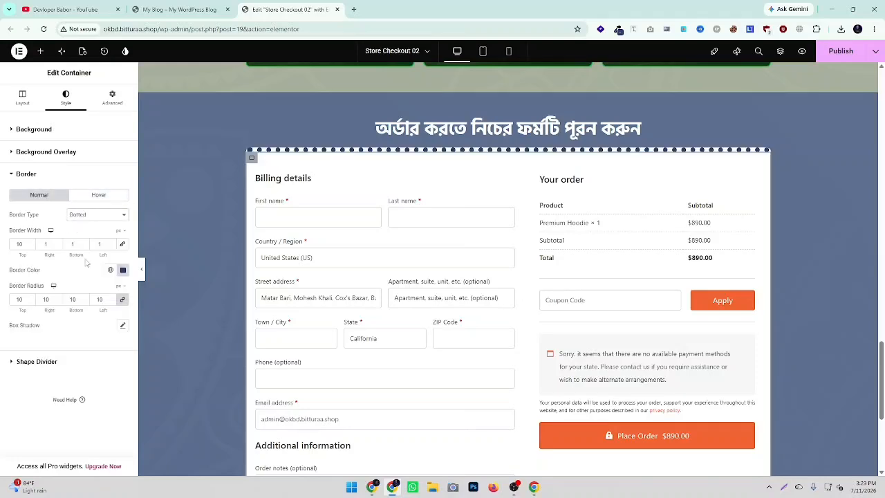
pyautogui.click(97, 215)
pyautogui.click(83, 285)
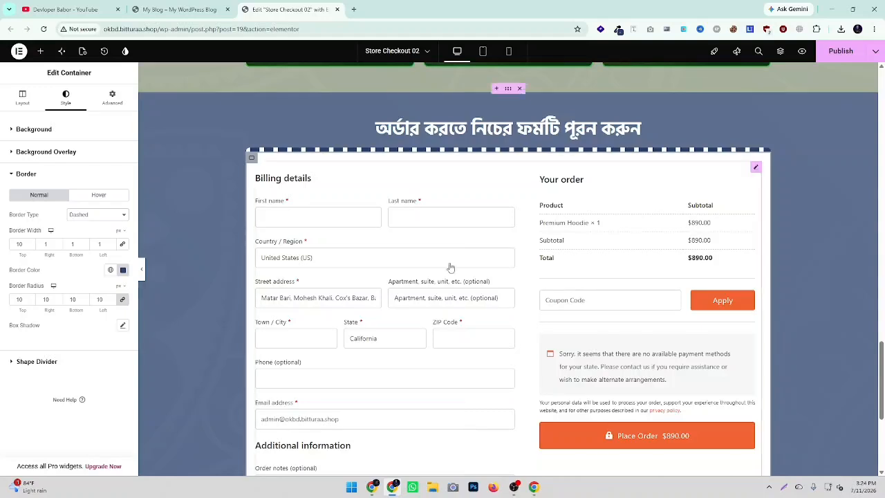
pyautogui.click(143, 269)
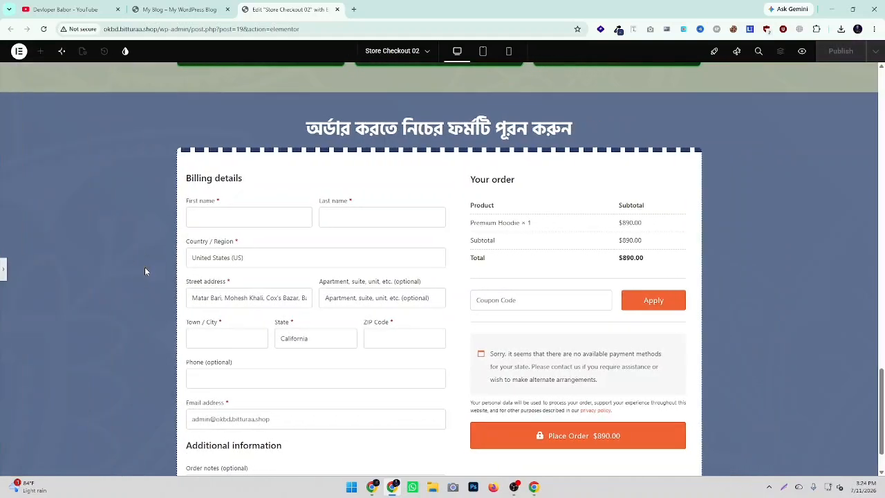
# Step: Set the checkout container's border type to Solid
pyautogui.click(14, 269)
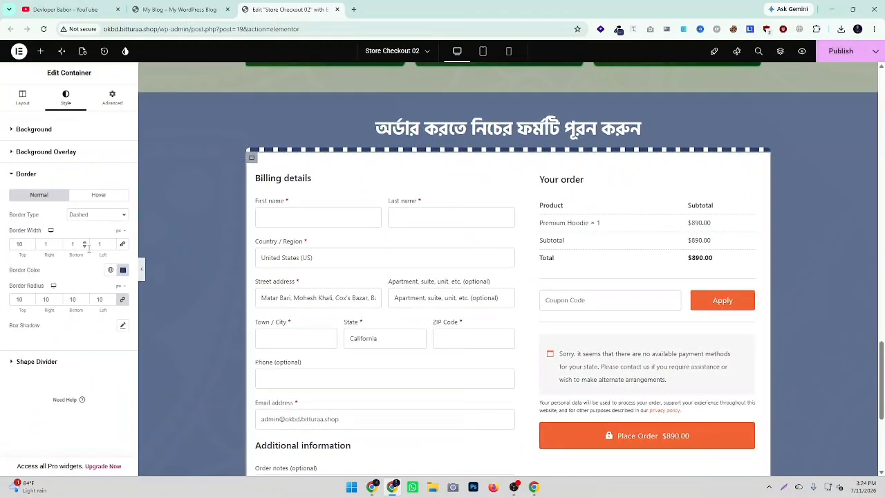
pyautogui.click(97, 214)
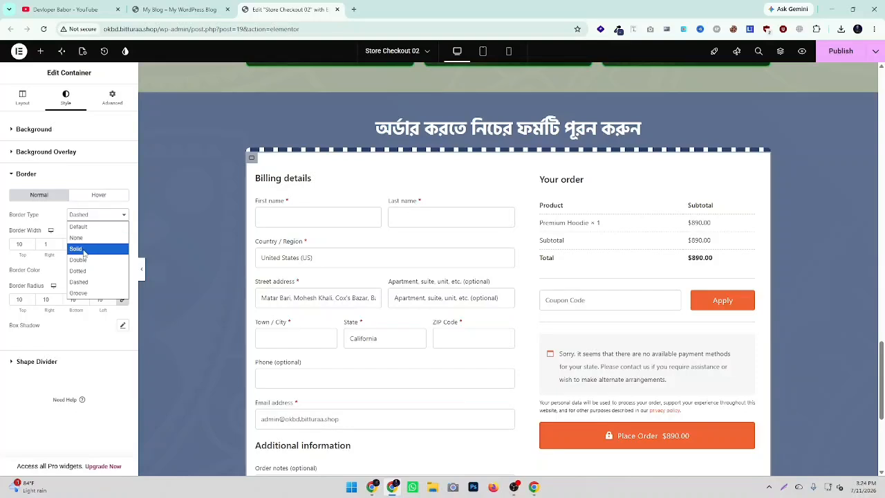
pyautogui.click(83, 248)
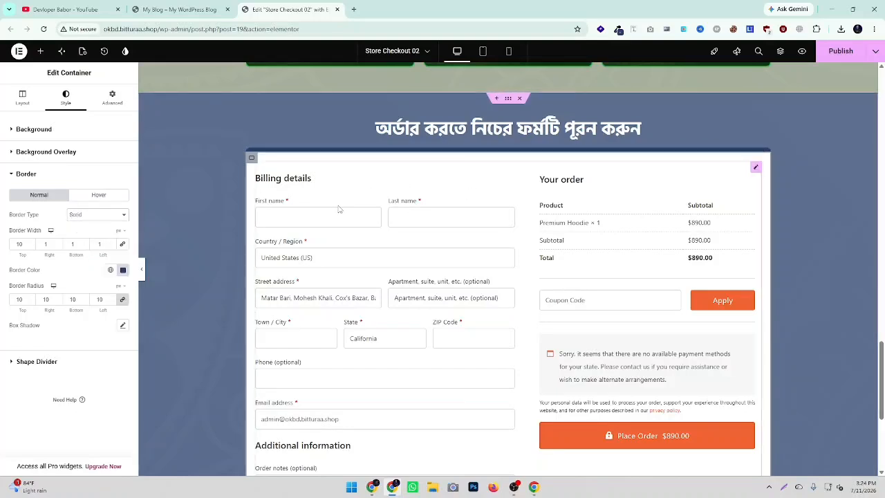
# Step: Set the checkout form's global primary color to the copied #28406B
pyautogui.click(427, 185)
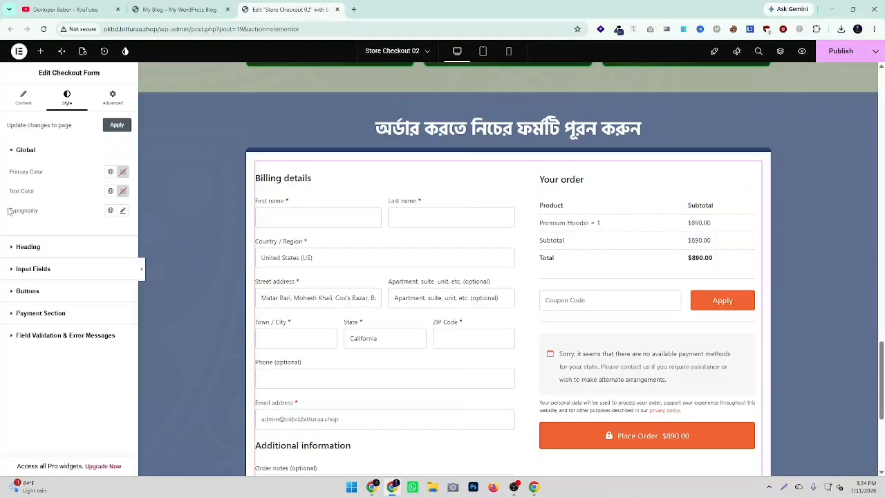
pyautogui.moveTo(8, 172); pyautogui.dragTo(55, 172)
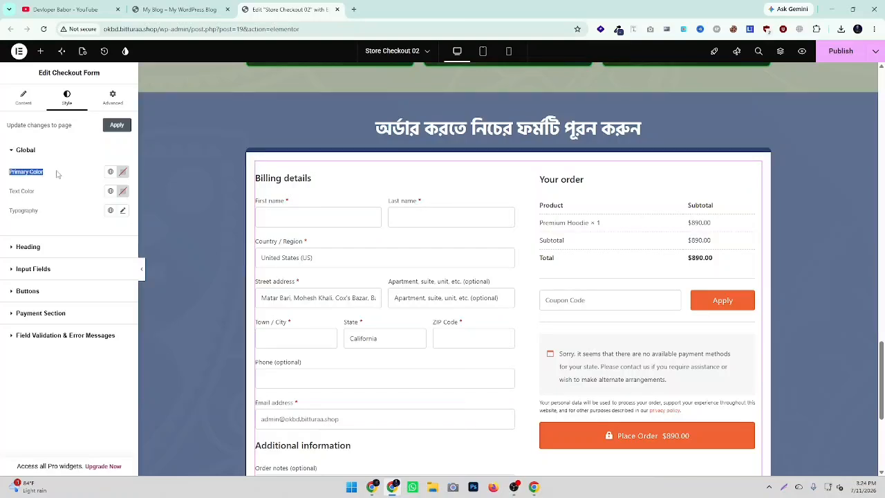
pyautogui.click(122, 172)
pyautogui.rightClick(98, 305)
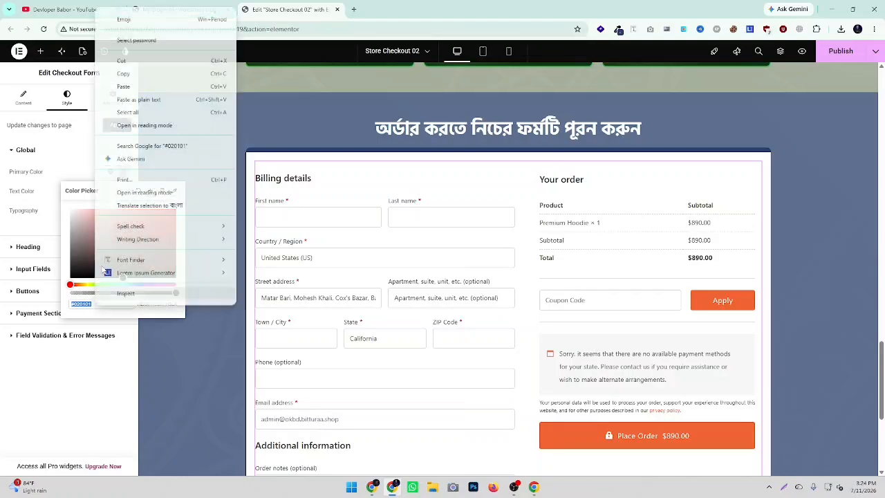
pyautogui.click(131, 97)
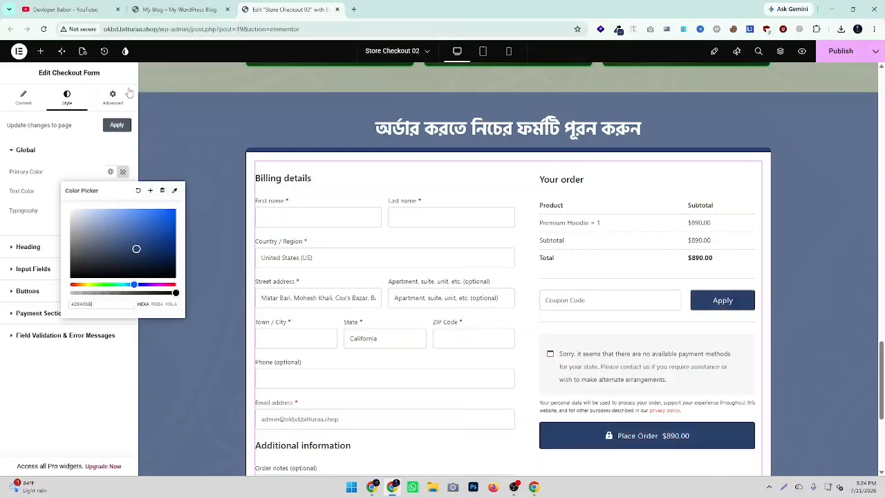
pyautogui.click(2, 207)
# Step: Set the checkout form's global text color to black, #000000
pyautogui.click(122, 190)
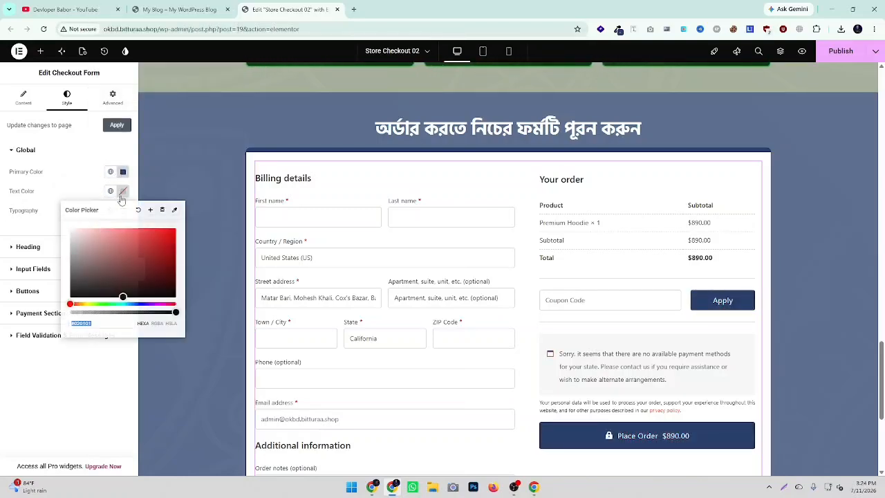
pyautogui.click(70, 297)
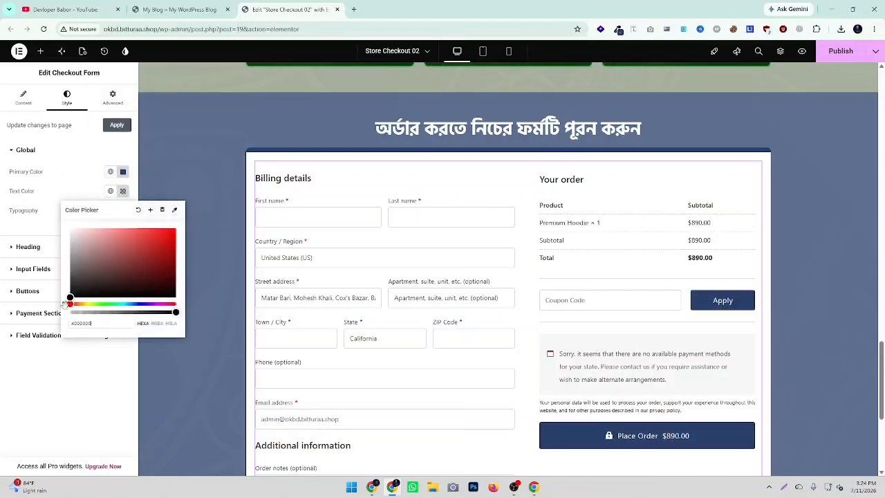
pyautogui.click(2, 218)
# Step: Set the checkout form's global font family to Hind Siliguri
pyautogui.click(123, 210)
pyautogui.click(104, 254)
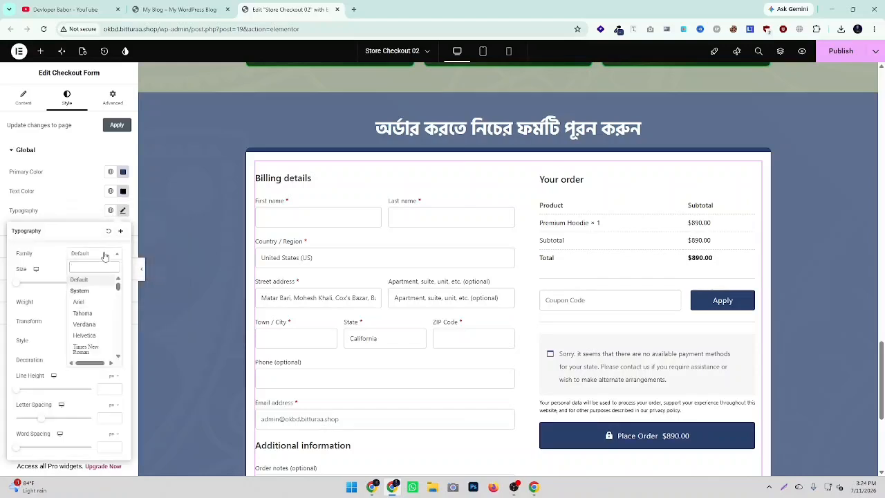
pyautogui.write('hind')
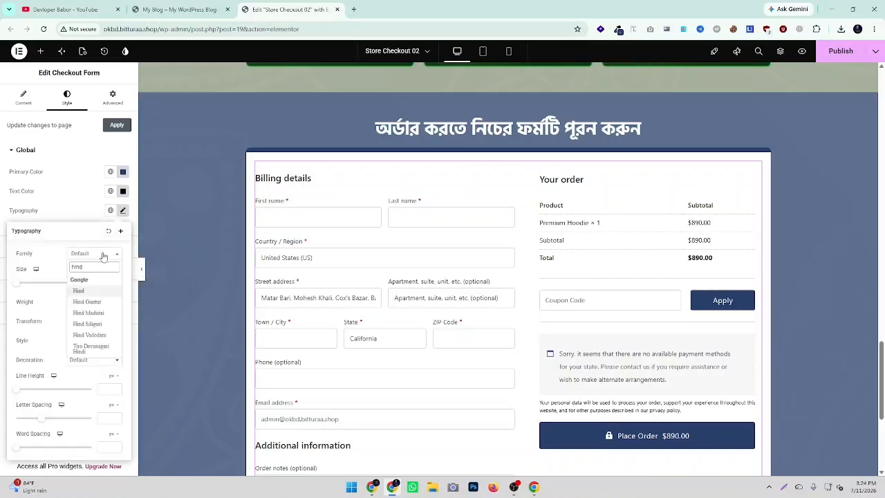
pyautogui.click(92, 324)
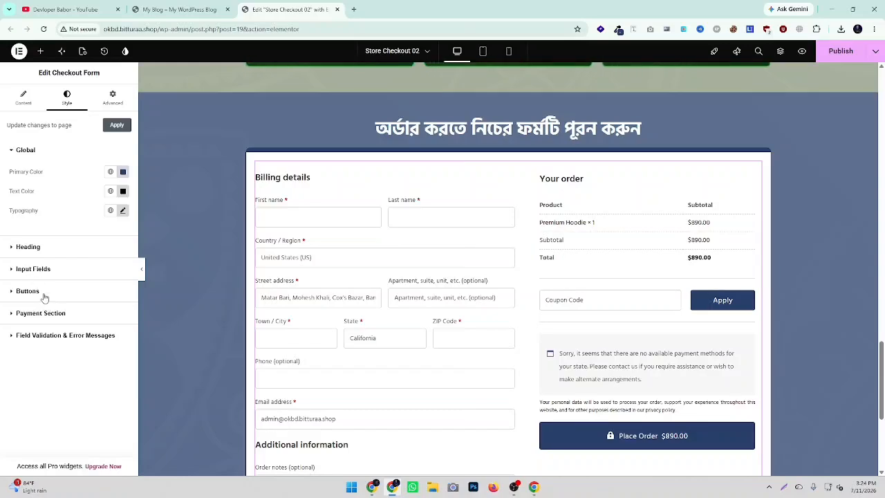
# Step: Preview red shades on the checkout form's section headings and set their color to near-black
pyautogui.click(41, 251)
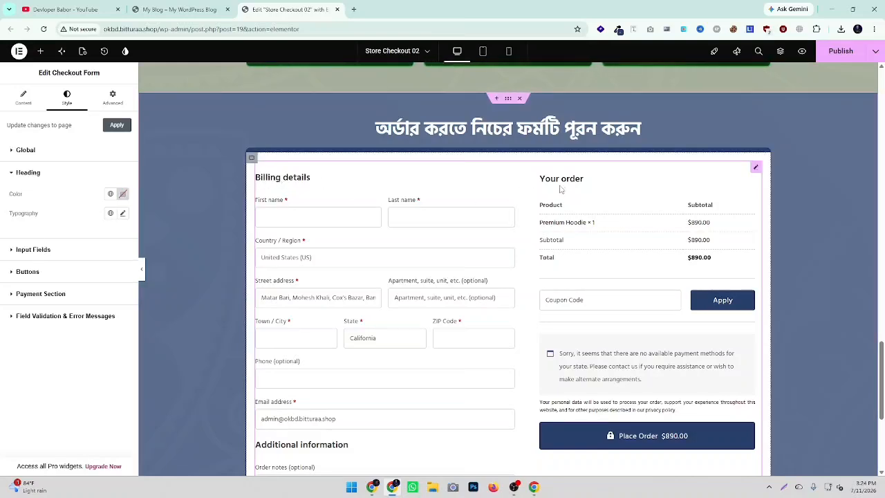
pyautogui.scroll(-1, 560, 191)
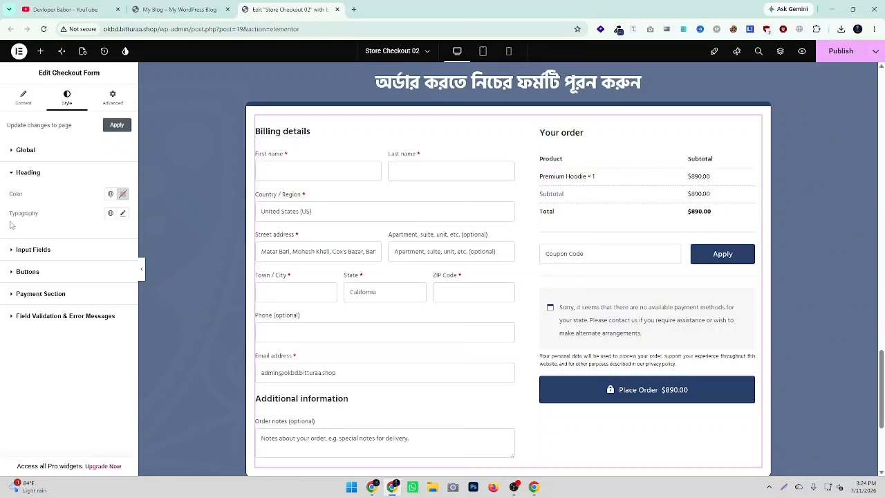
pyautogui.click(123, 194)
pyautogui.moveTo(94, 255); pyautogui.dragTo(189, 234)
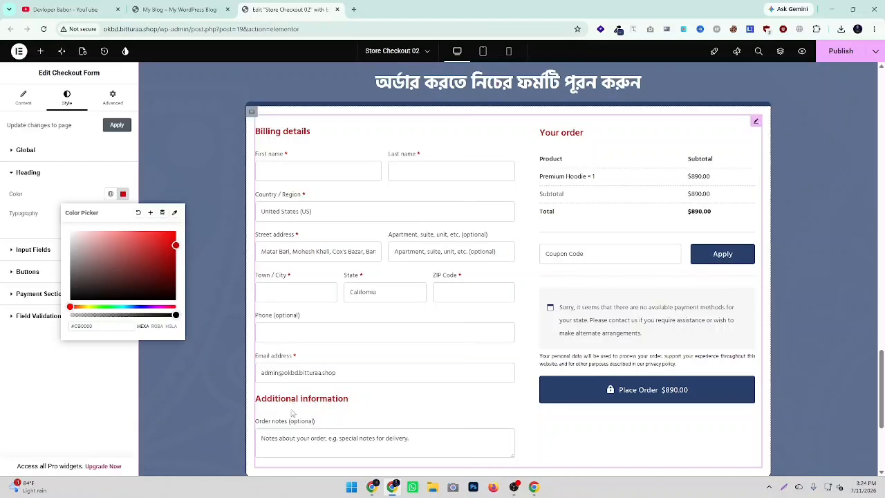
pyautogui.moveTo(138, 256); pyautogui.dragTo(161, 247)
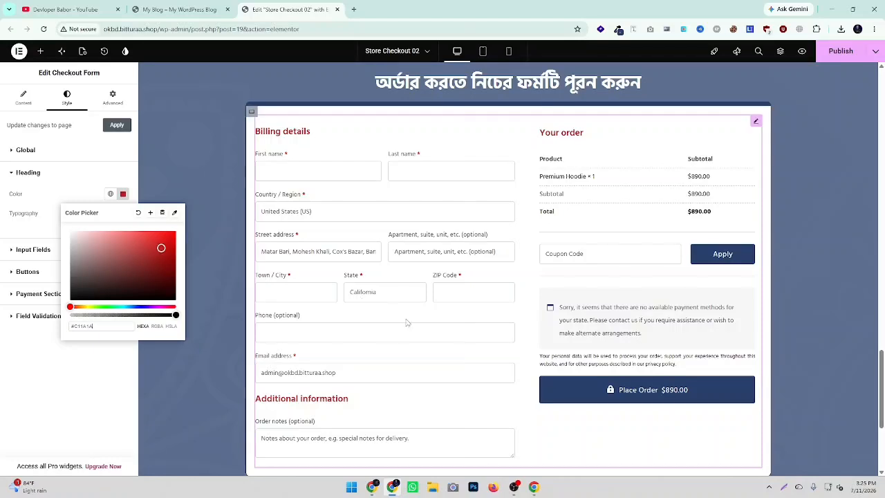
pyautogui.click(160, 248)
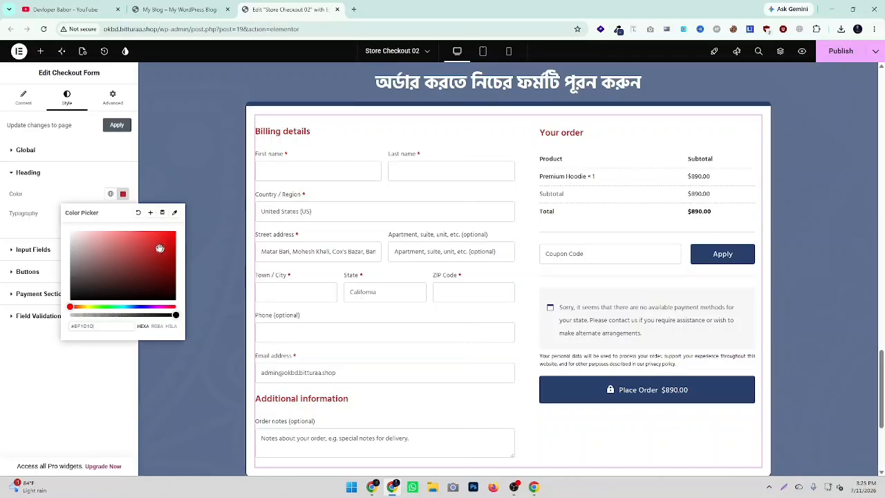
pyautogui.moveTo(160, 248); pyautogui.dragTo(70, 299)
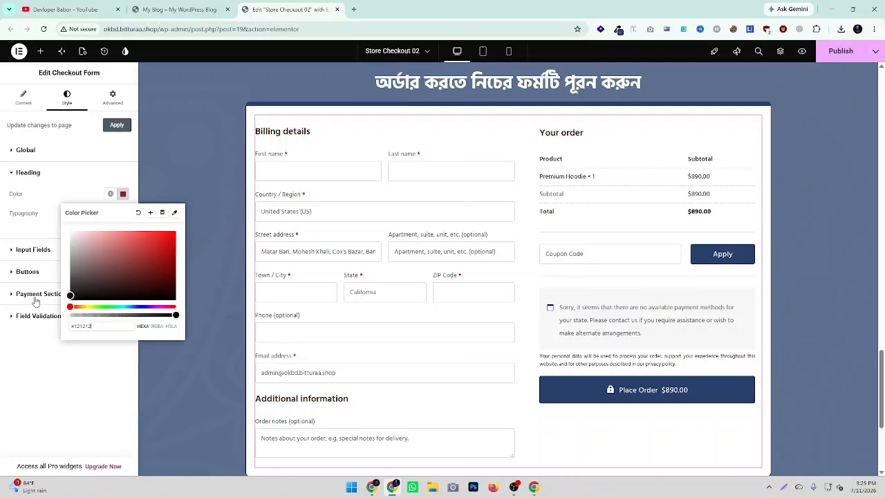
pyautogui.click(3, 356)
# Step: Set the checkout form's heading typography to Hind Siliguri, size 25 px, weight 700 (Bold)
pyautogui.click(123, 213)
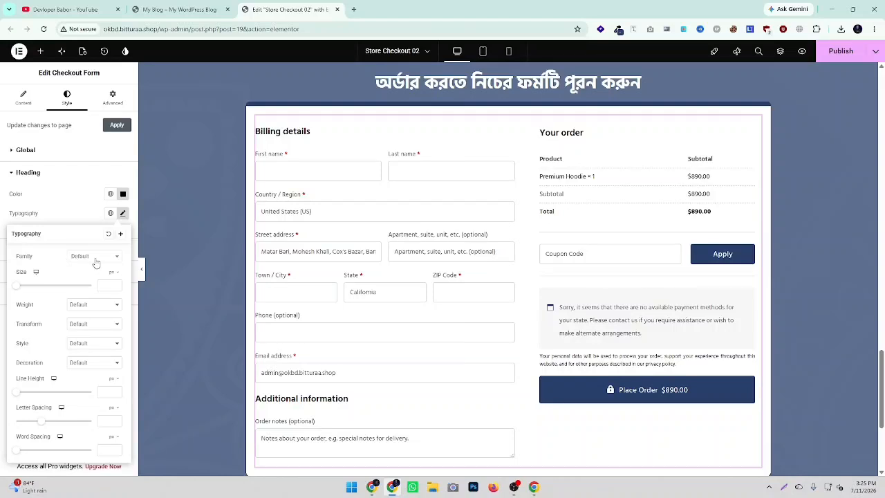
pyautogui.click(97, 259)
pyautogui.write('hind')
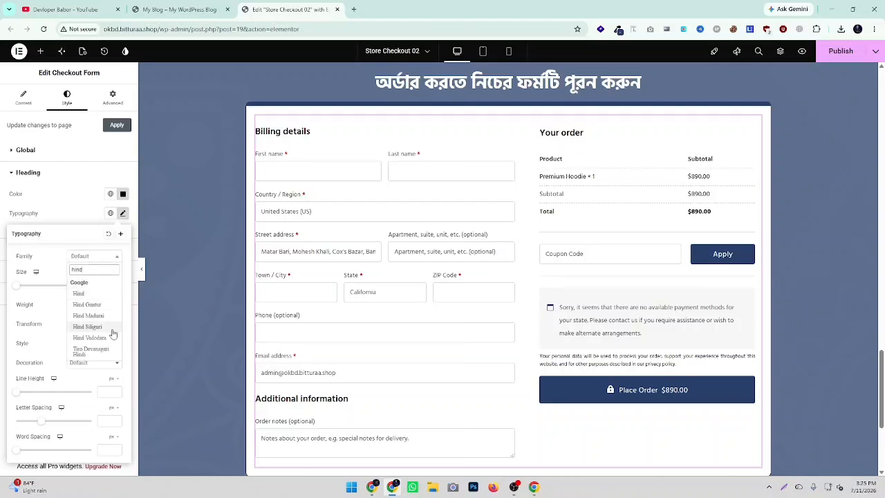
pyautogui.click(101, 326)
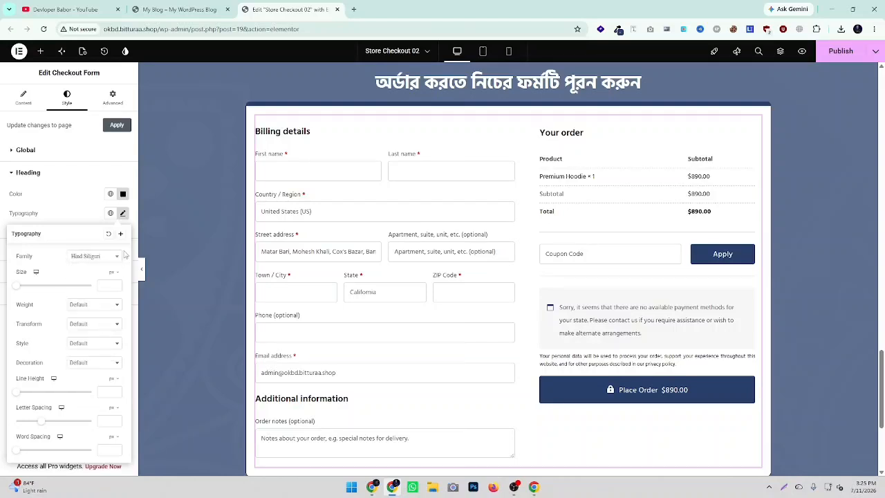
pyautogui.click(116, 284)
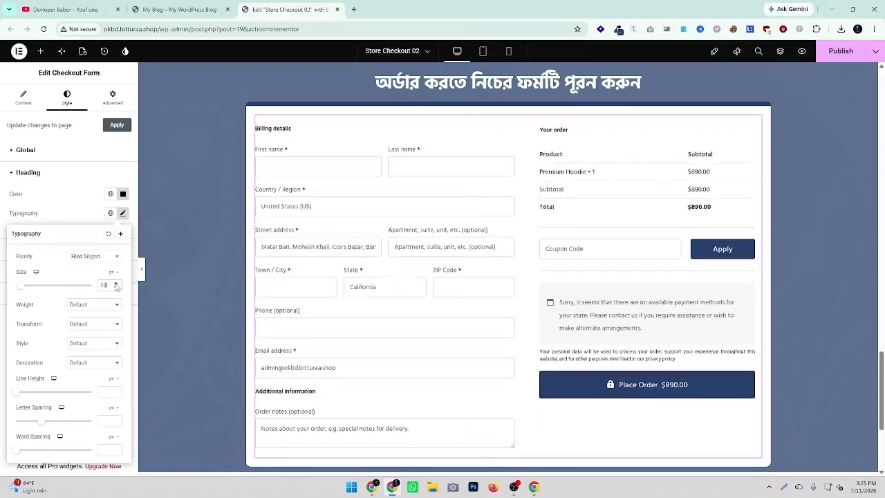
pyautogui.click(116, 284)
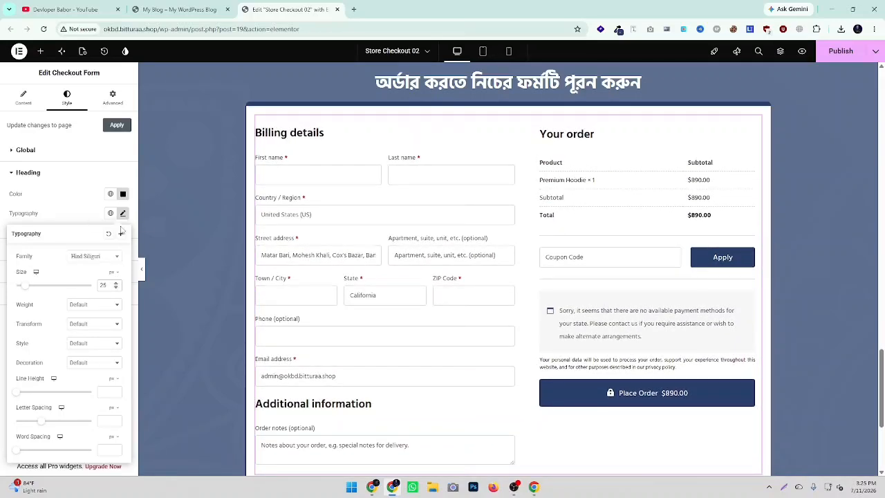
pyautogui.click(105, 304)
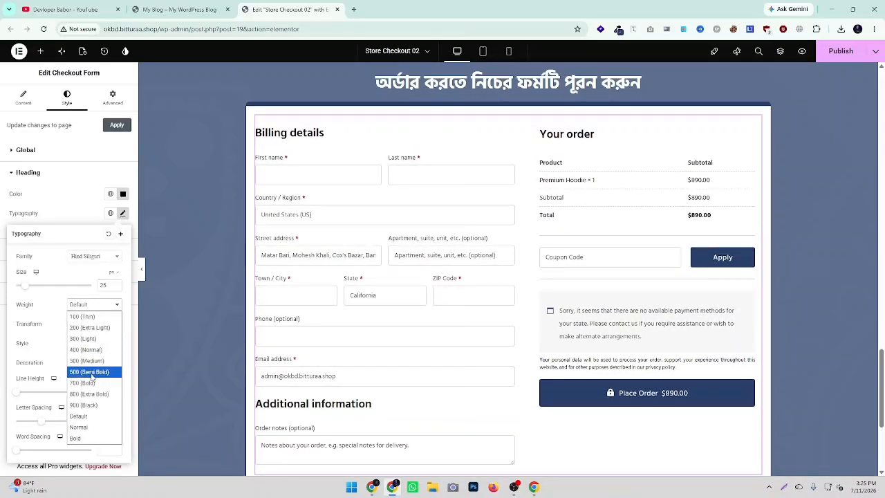
pyautogui.click(91, 383)
pyautogui.click(122, 213)
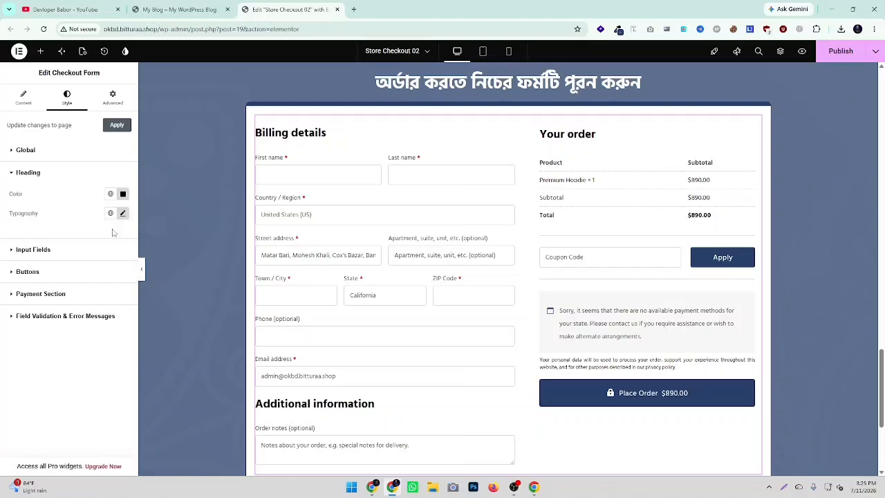
# Step: Preview the Modern Labels style on the checkout form's input fields and switch the style back to Default
pyautogui.click(15, 251)
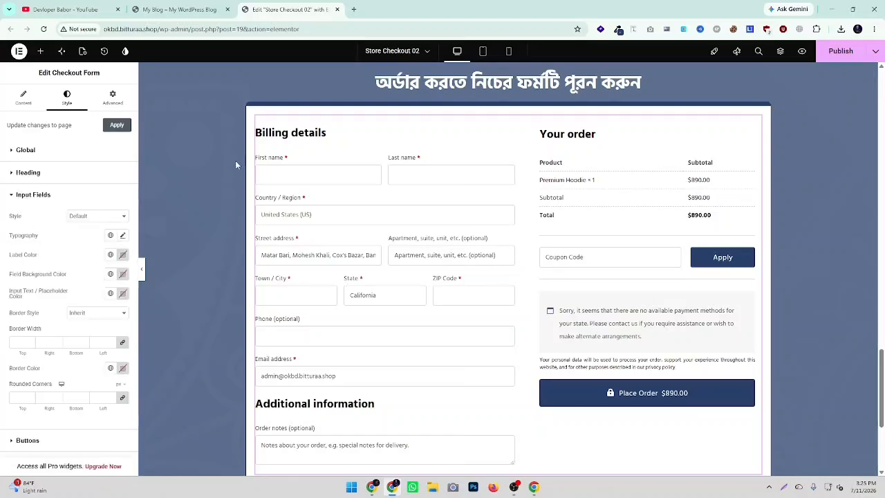
pyautogui.click(100, 218)
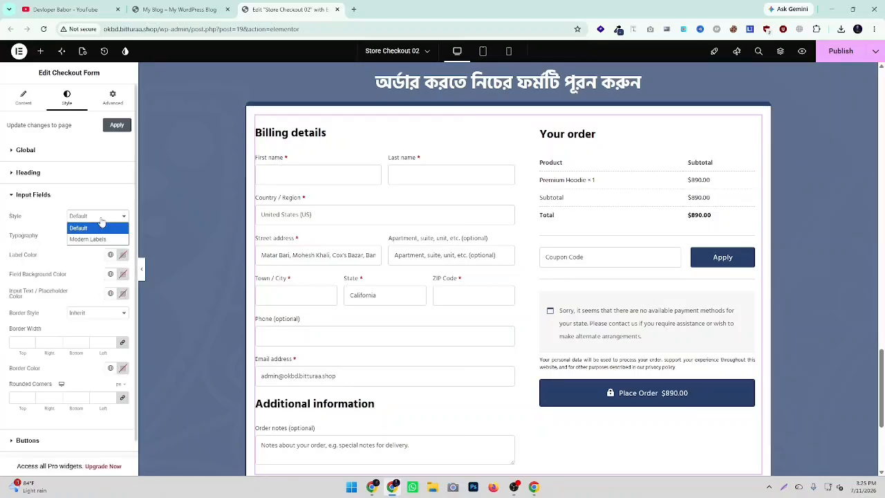
pyautogui.click(101, 220)
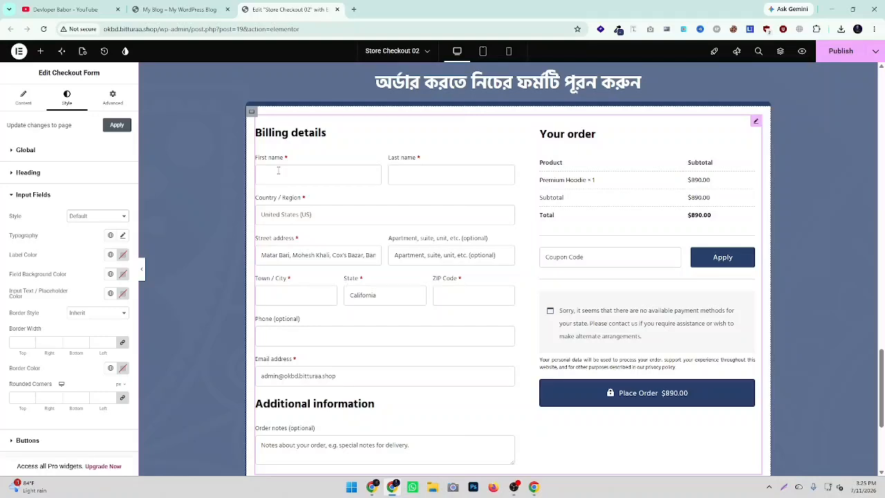
pyautogui.click(282, 176)
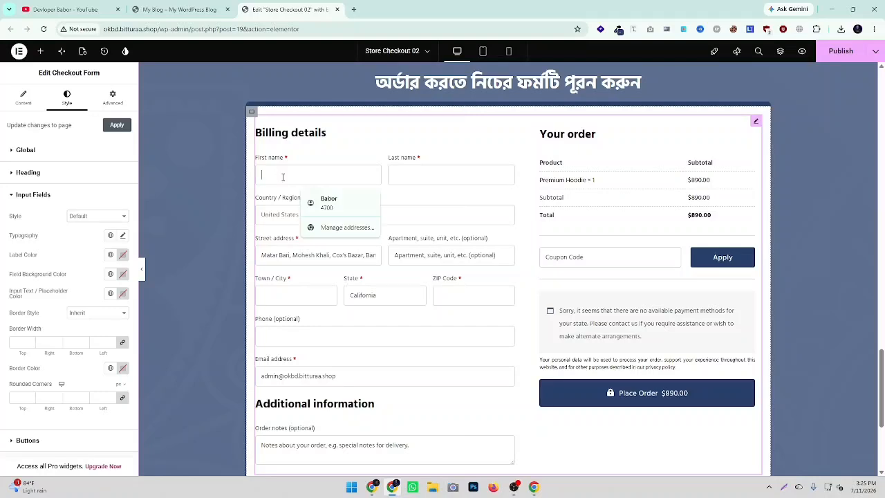
pyautogui.click(415, 176)
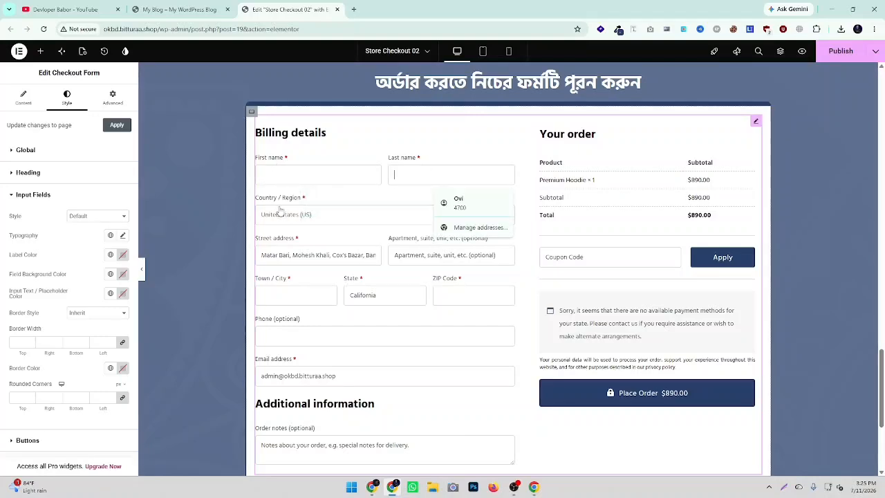
pyautogui.doubleClick(10, 218)
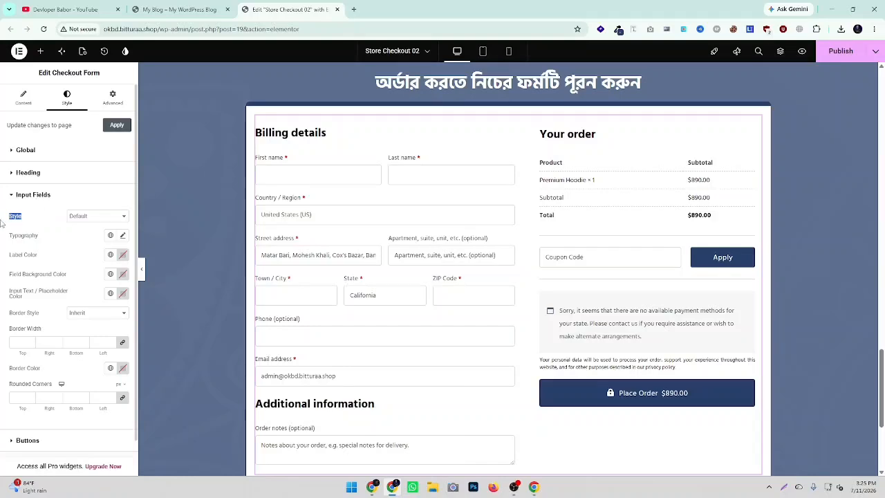
pyautogui.click(86, 217)
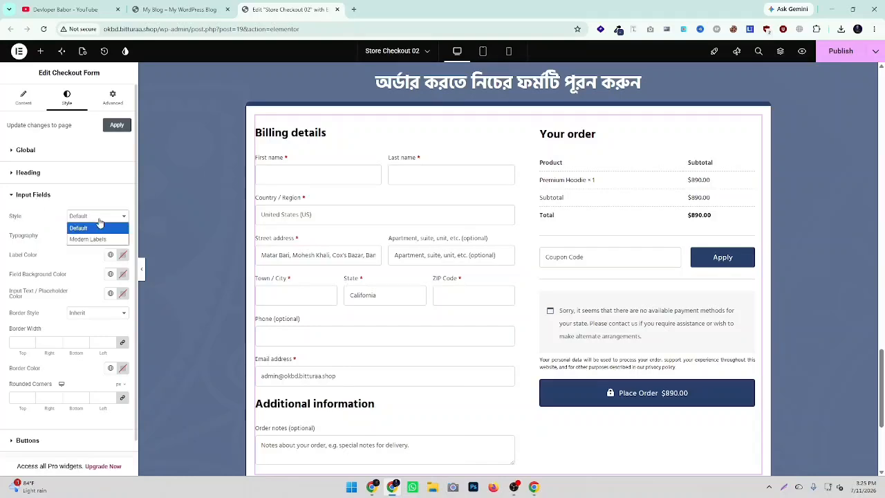
pyautogui.click(88, 239)
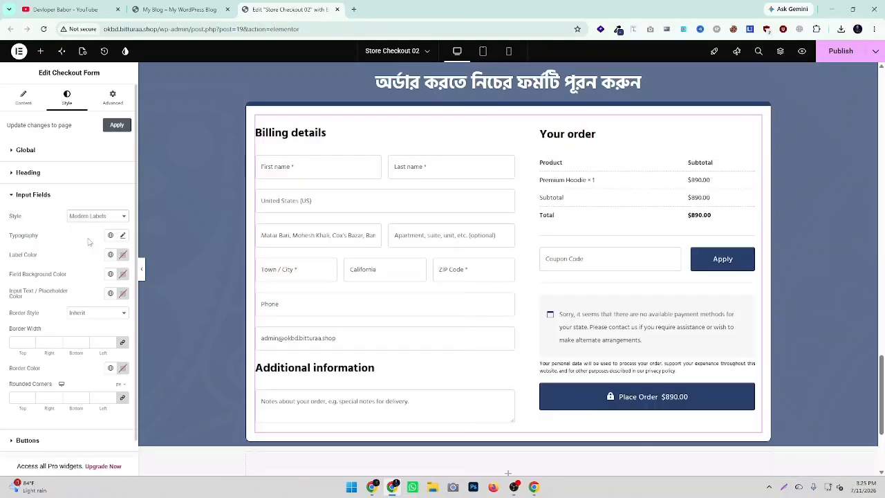
pyautogui.click(315, 172)
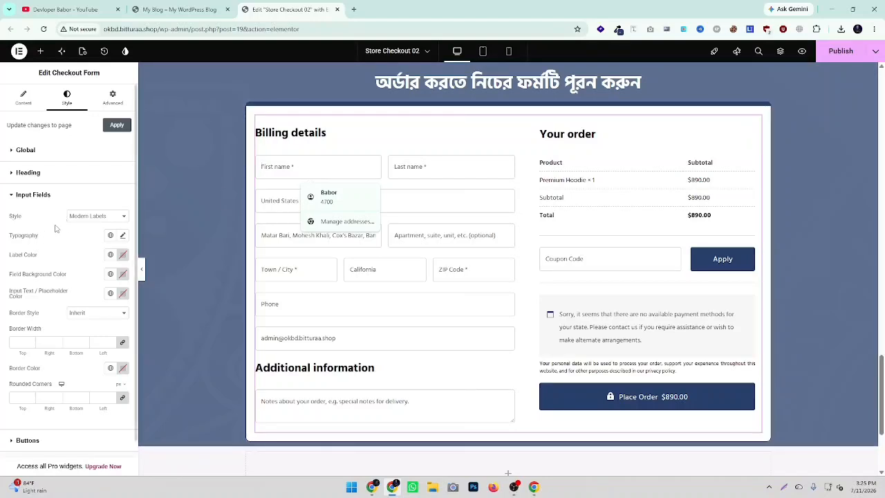
pyautogui.click(84, 217)
pyautogui.click(86, 228)
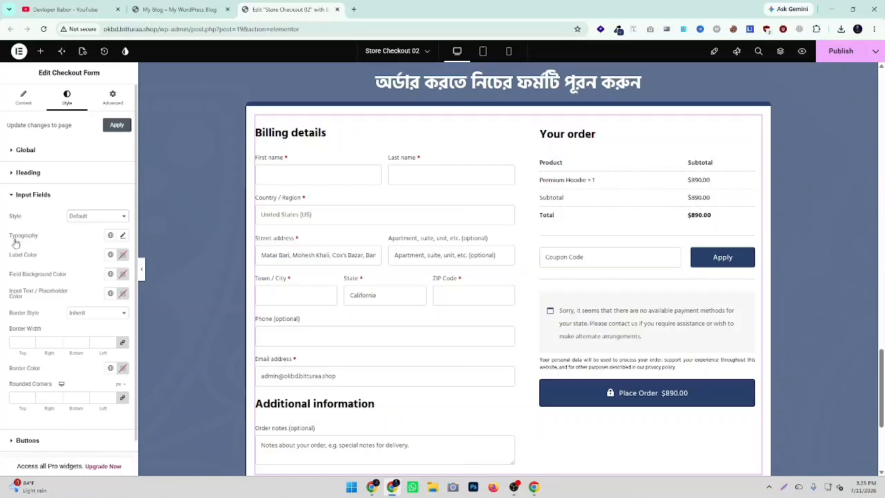
# Step: Set the input fields' typography to Hind Siliguri, size 14 px, weight 600 (Semi Bold)
pyautogui.click(123, 236)
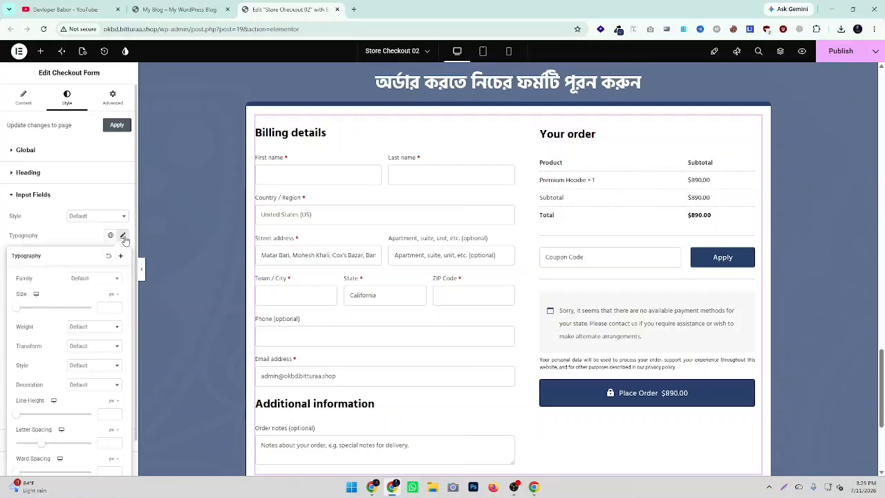
pyautogui.click(99, 278)
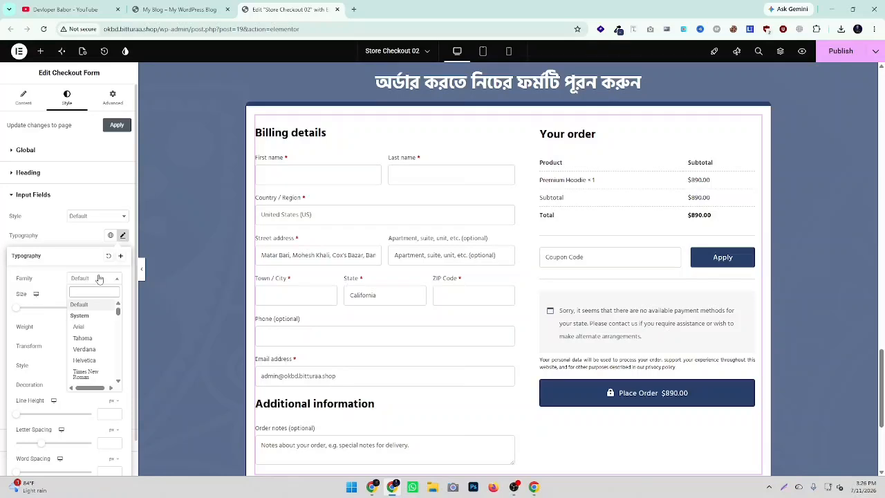
pyautogui.write('Hind')
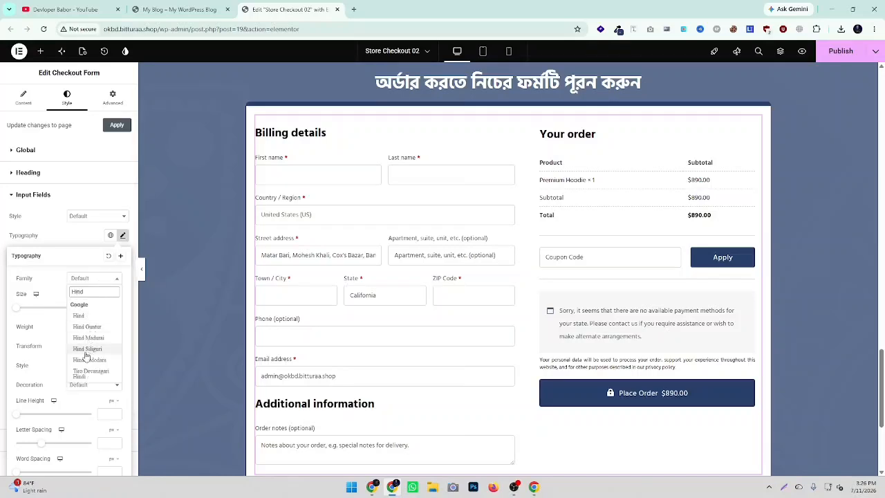
pyautogui.click(86, 350)
pyautogui.click(115, 309)
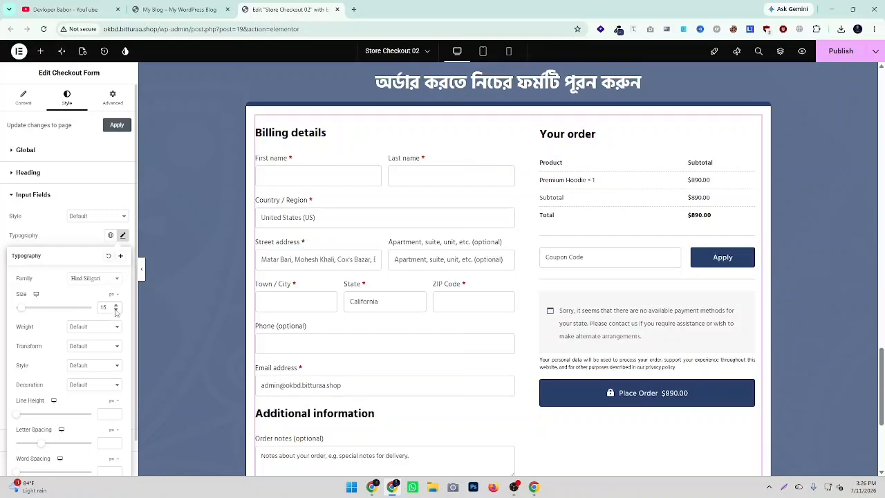
pyautogui.click(115, 312)
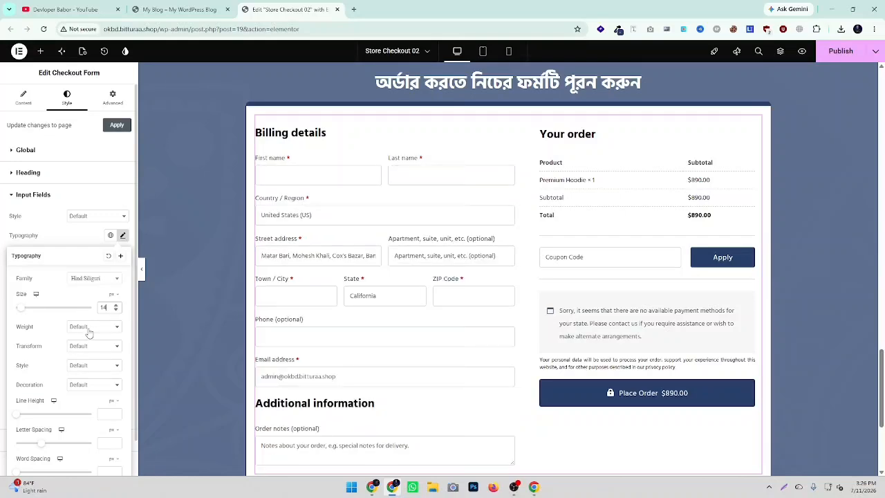
pyautogui.click(87, 329)
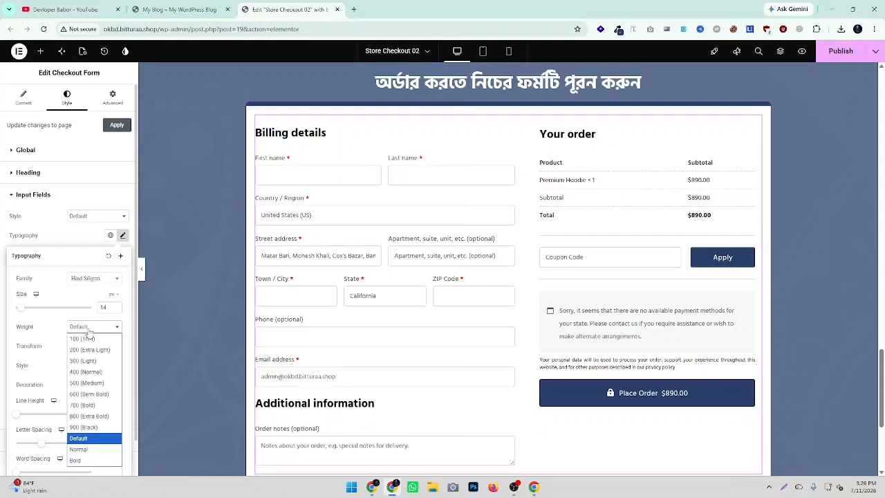
pyautogui.click(82, 394)
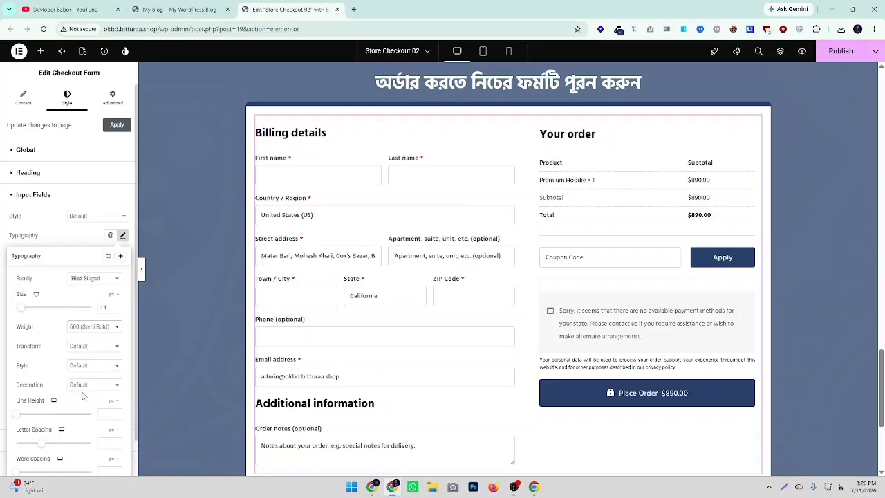
pyautogui.click(123, 236)
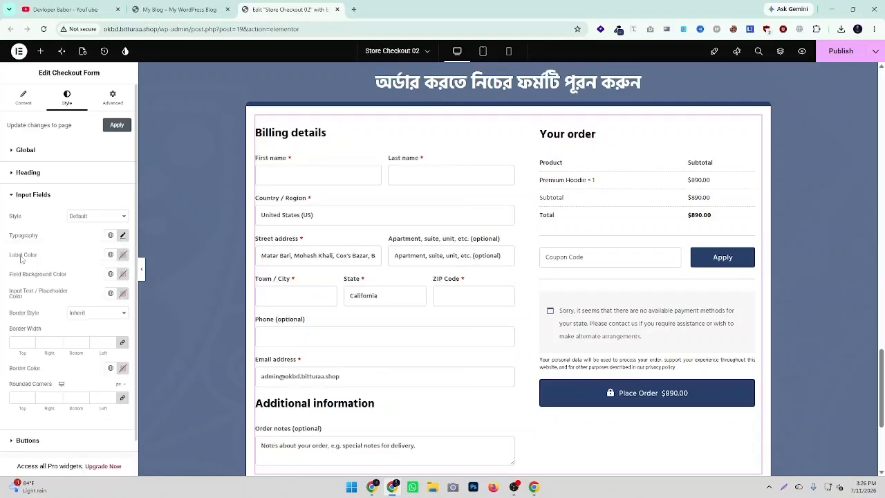
# Step: Set the input fields' label color to black, #000000
pyautogui.click(122, 255)
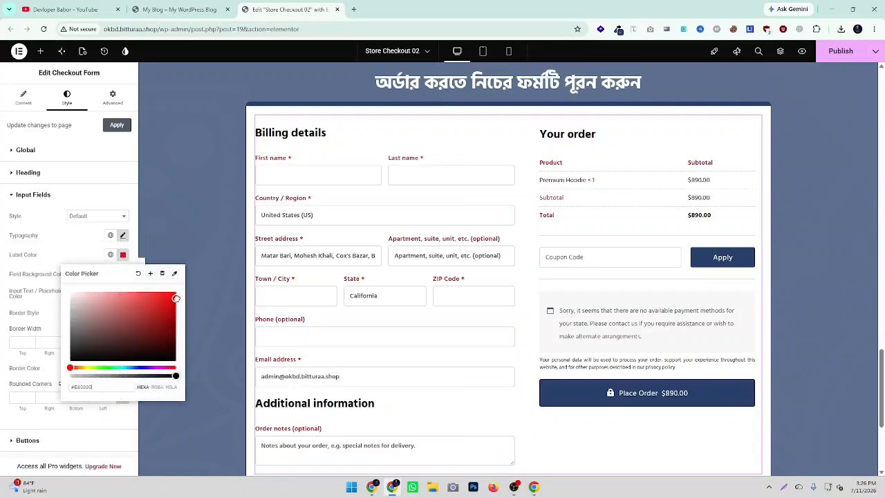
pyautogui.moveTo(60, 355); pyautogui.dragTo(52, 376)
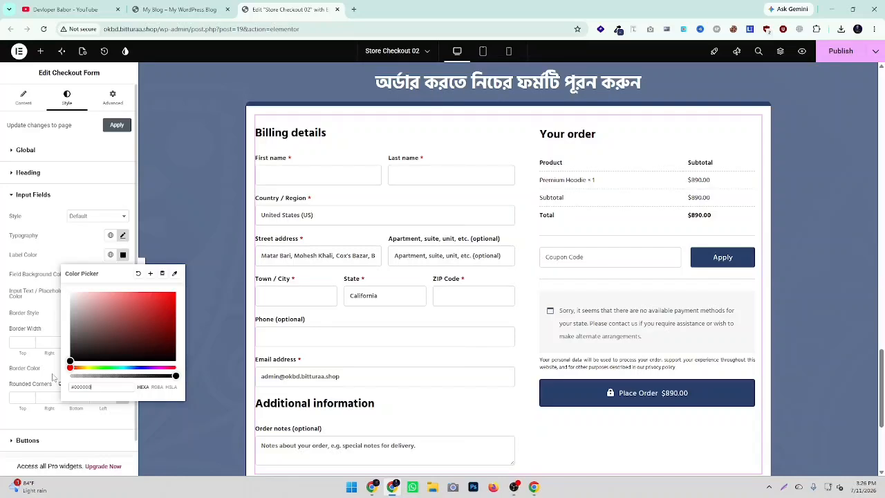
pyautogui.click(28, 304)
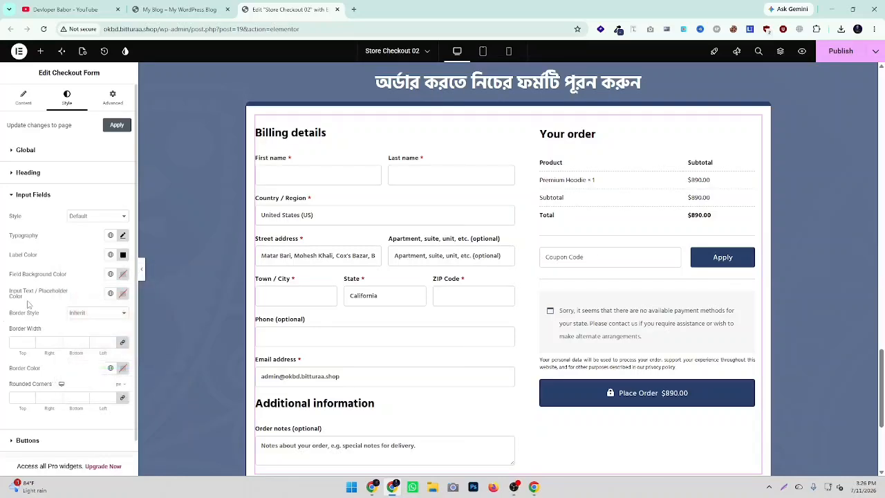
# Step: Try the Dotted border style on the input fields and settle on Dashed
pyautogui.click(80, 316)
pyautogui.click(81, 358)
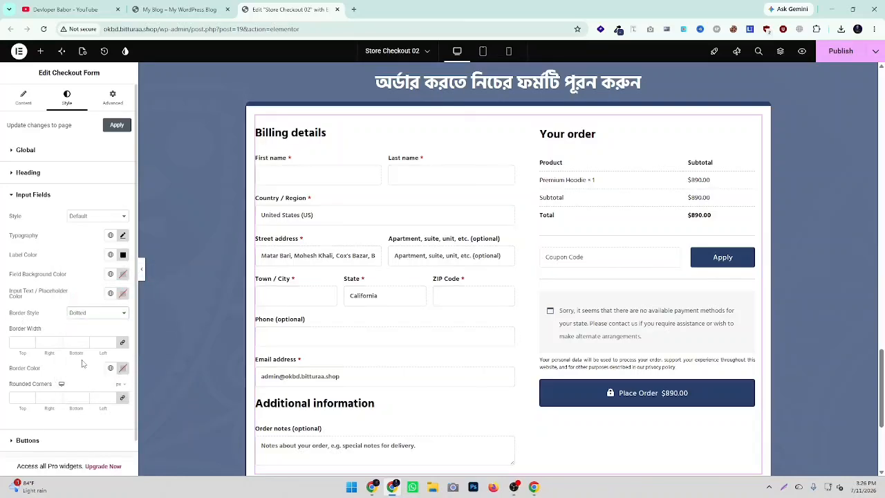
pyautogui.click(101, 316)
pyautogui.click(86, 371)
# Step: Color the input fields' dashed border the page's dark navy blue and set its width to 1 on all sides
pyautogui.click(123, 367)
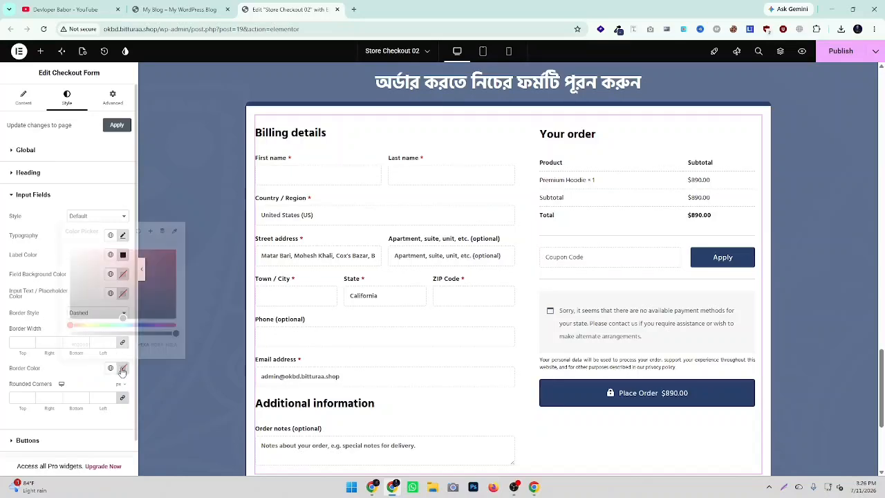
pyautogui.tripleClick(81, 344)
pyautogui.rightClick(90, 343)
pyautogui.click(121, 136)
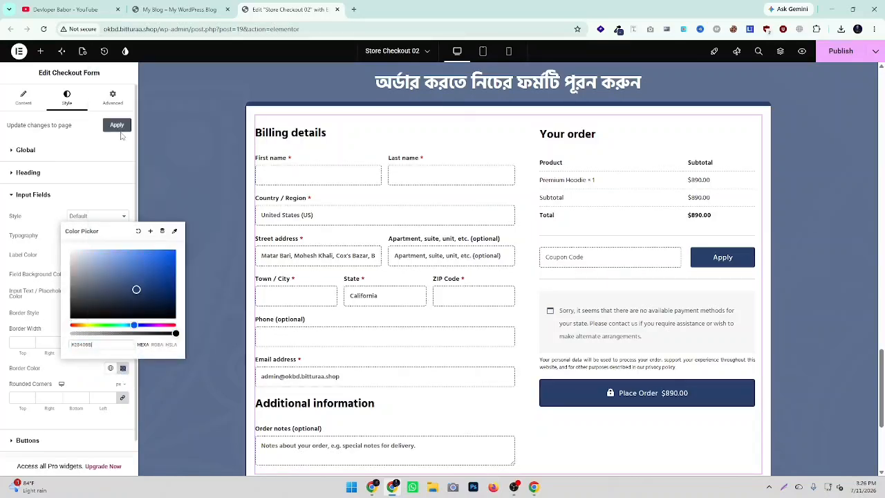
pyautogui.click(3, 281)
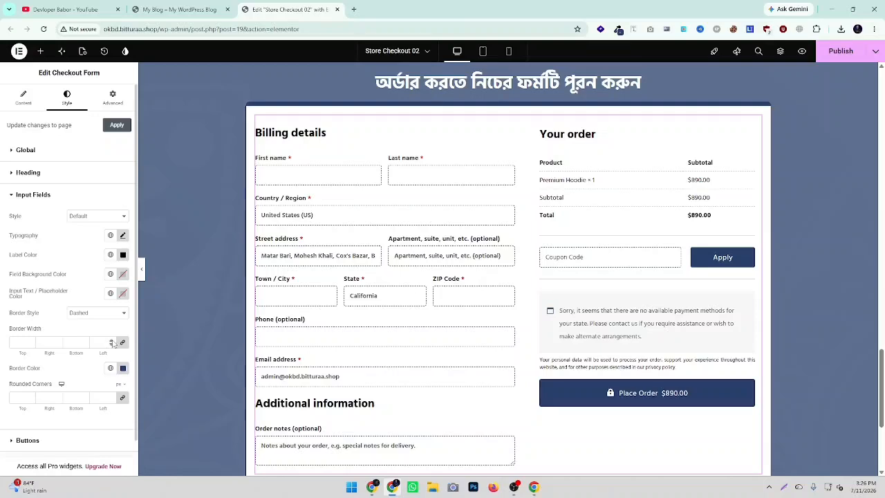
pyautogui.click(111, 341)
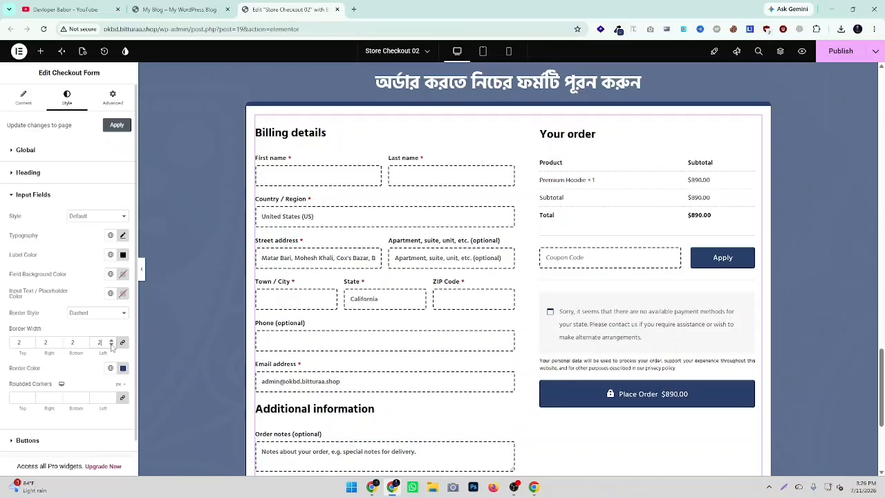
pyautogui.click(111, 345)
# Step: Round the input fields' corners to 5 px on all sides and check the result across the checkout form
pyautogui.scroll(-1, 80, 368)
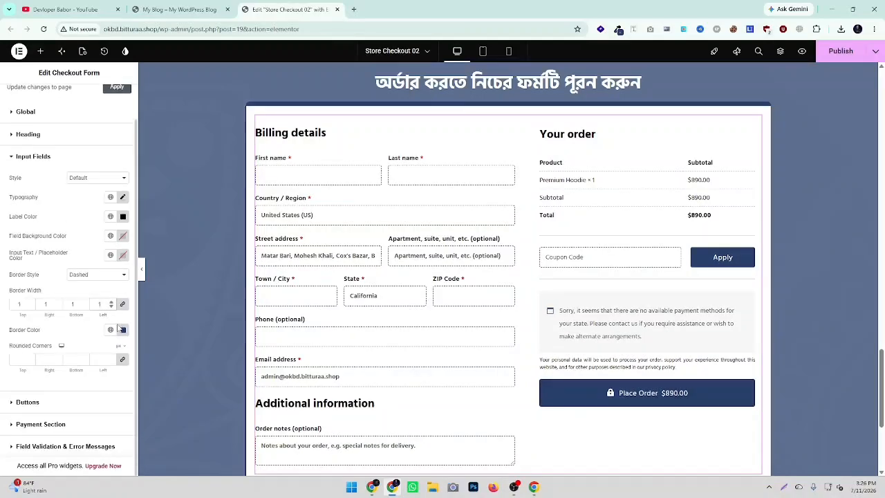
pyautogui.click(111, 358)
pyautogui.click(111, 358)
pyautogui.click(111, 358)
pyautogui.click(111, 358)
pyautogui.click(111, 358)
pyautogui.scroll(-2, 394, 263)
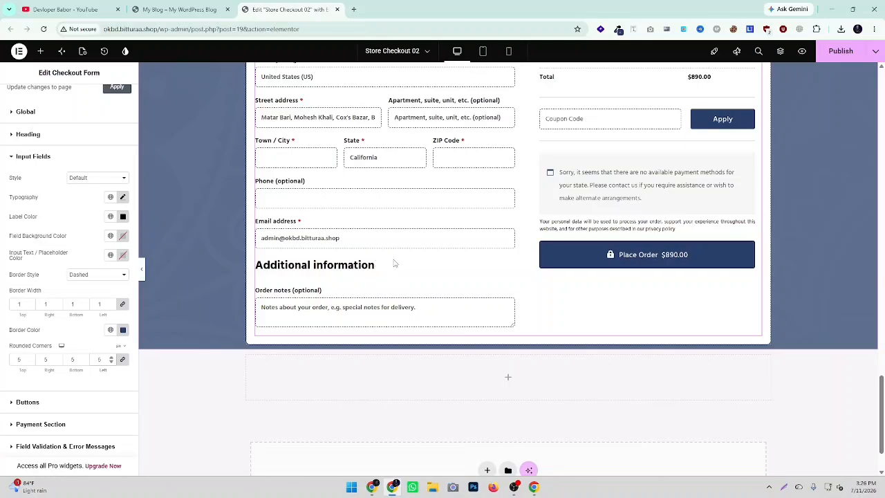
pyautogui.scroll(3, 394, 263)
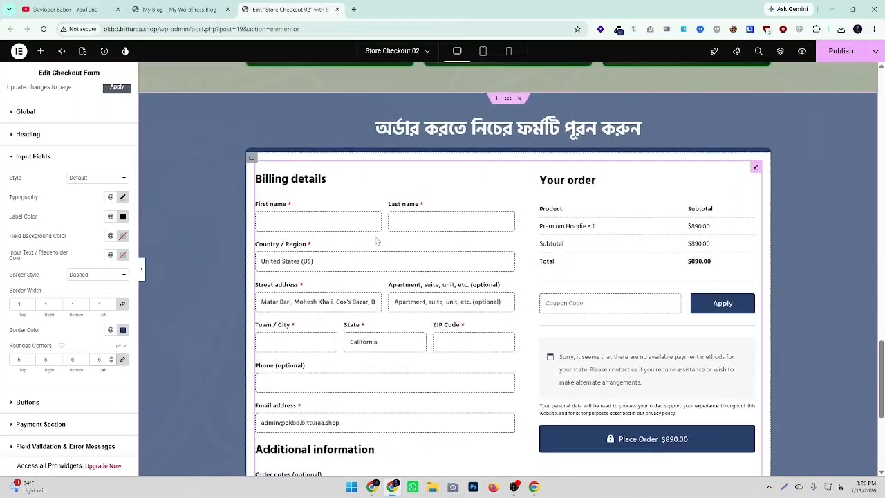
pyautogui.scroll(-2, 438, 256)
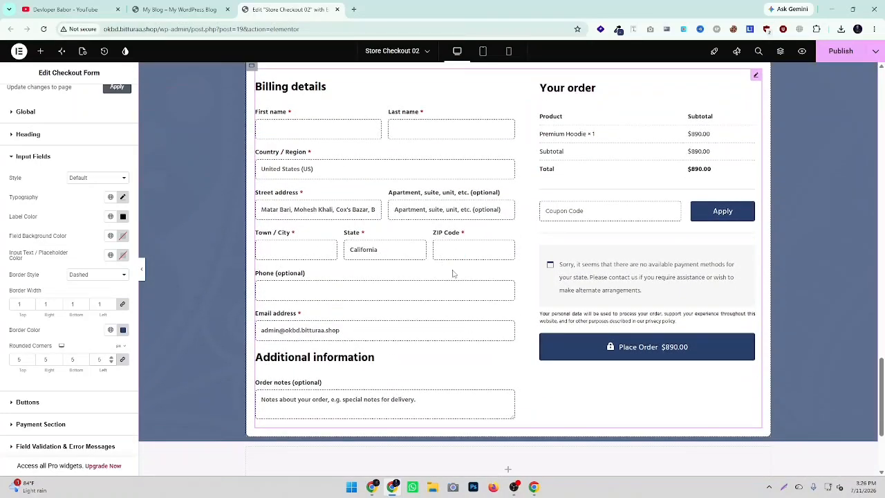
# Step: Set the font family of the checkout form's buttons to Hind Siliguri
pyautogui.click(23, 403)
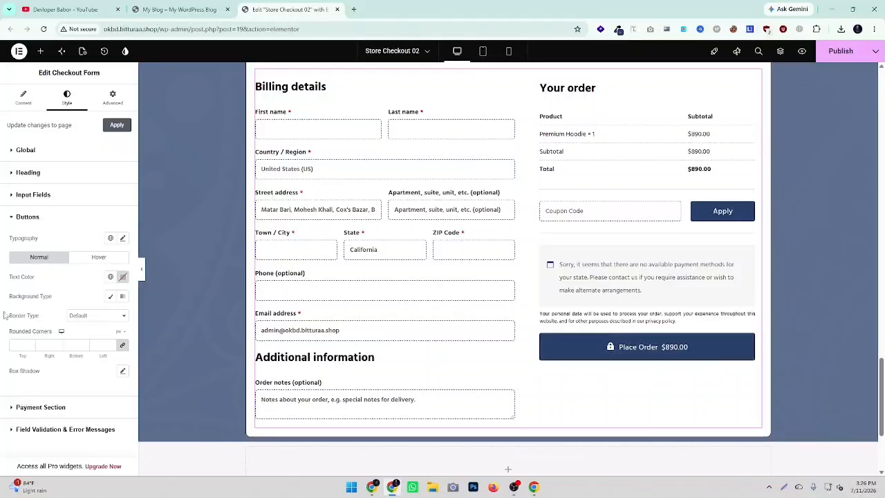
pyautogui.click(123, 238)
pyautogui.click(94, 281)
pyautogui.write('h')
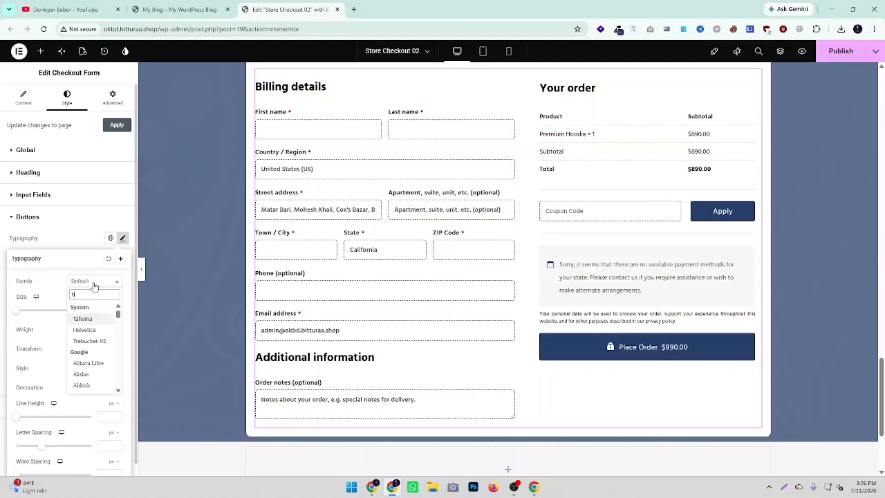
pyautogui.write('ind')
pyautogui.click(94, 353)
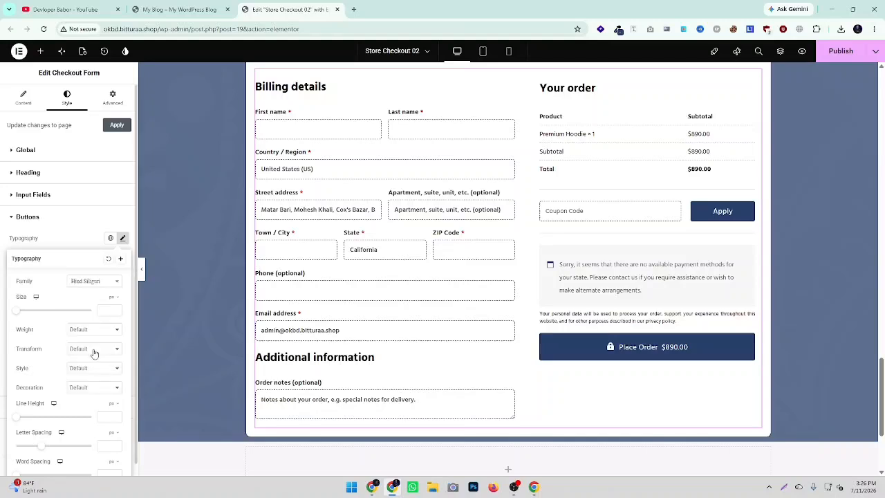
# Step: Set the button text size to 20 px and its weight to 600 (Semi Bold)
pyautogui.click(116, 309)
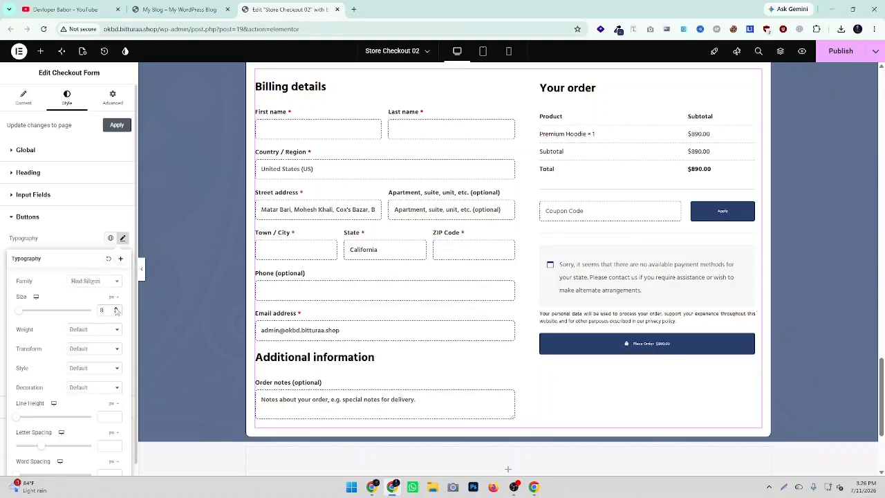
pyautogui.moveTo(116, 311); pyautogui.dragTo(117, 310)
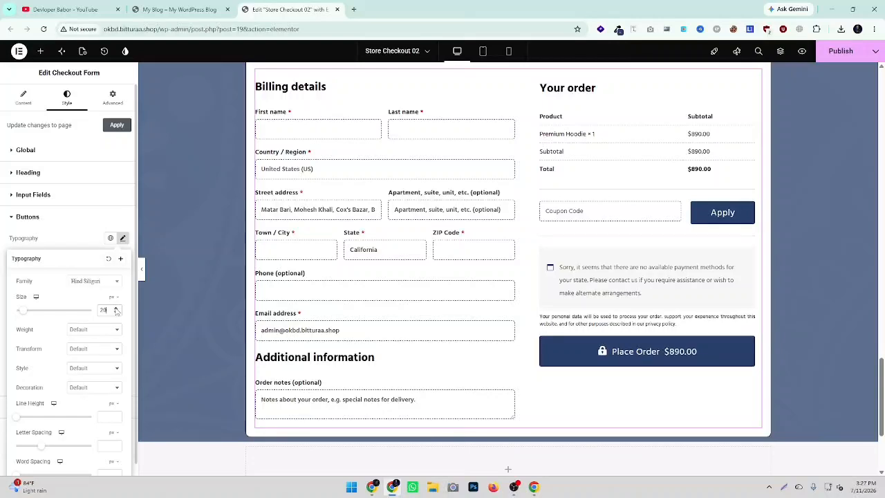
pyautogui.click(83, 330)
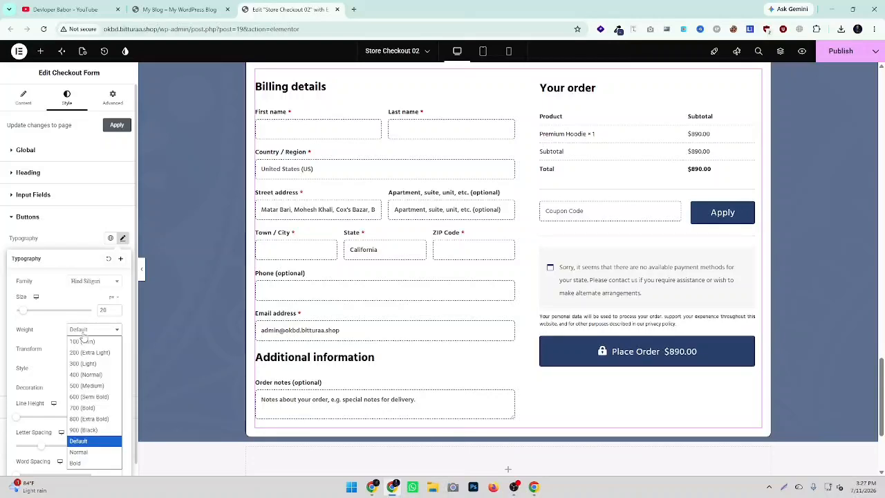
pyautogui.click(82, 398)
pyautogui.click(122, 238)
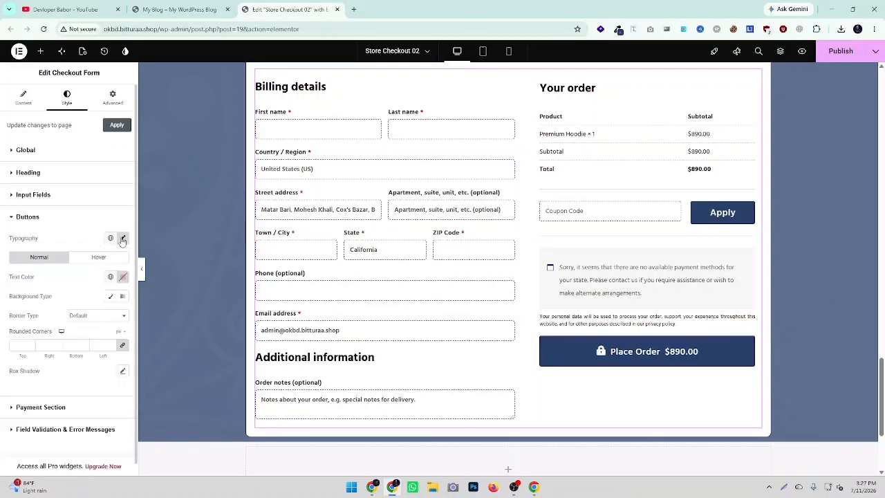
# Step: Make the button text color white and round the buttons' corners to 5 px on all sides
pyautogui.click(123, 277)
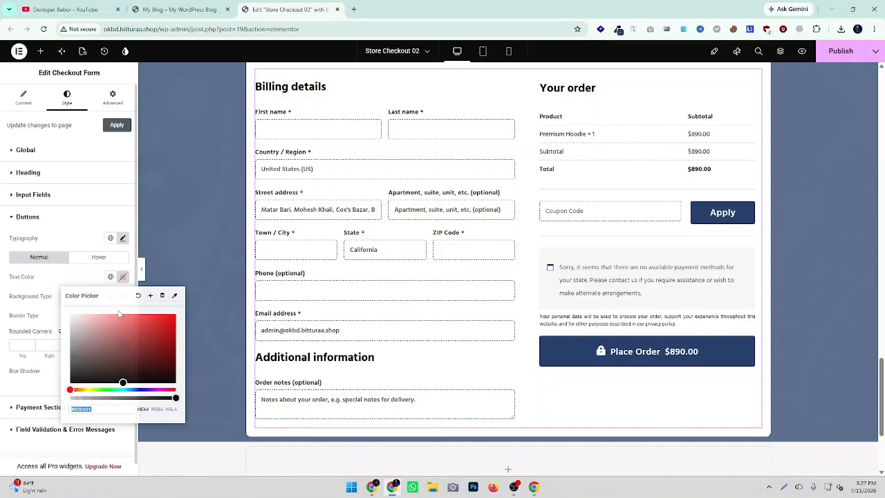
pyautogui.click(48, 302)
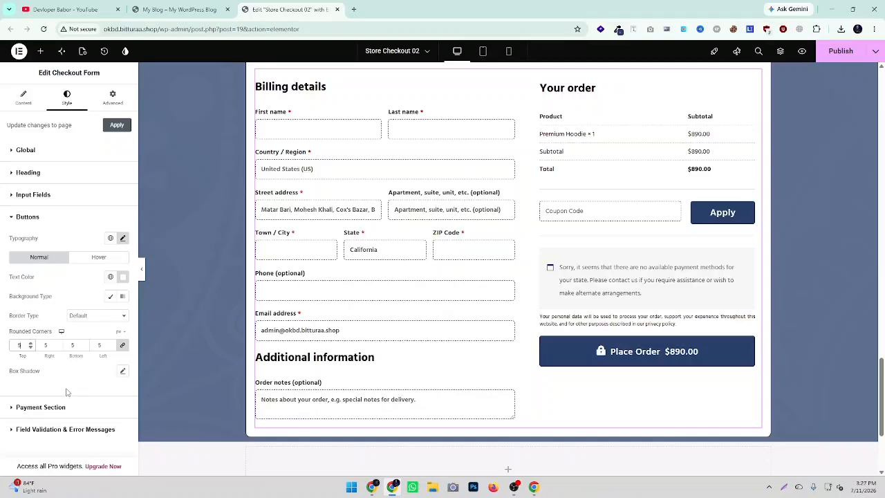
# Step: Publish the Store Checkout 02 page and reload the live landing page in its own browser tab
pyautogui.scroll(1, 608, 287)
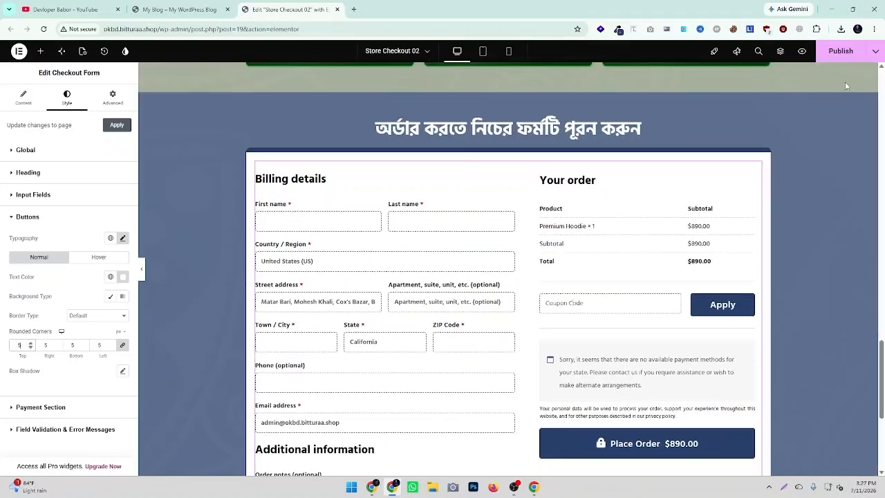
pyautogui.click(834, 57)
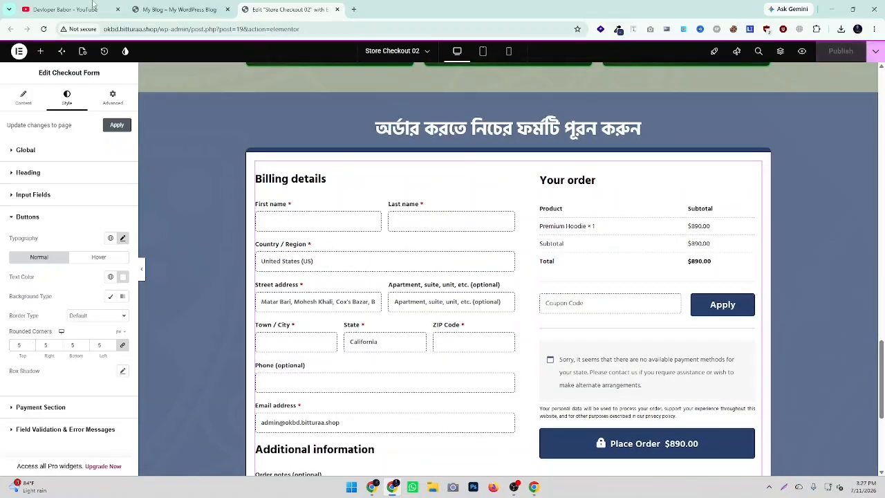
pyautogui.click(177, 5)
pyautogui.rightClick(149, 94)
pyautogui.click(170, 132)
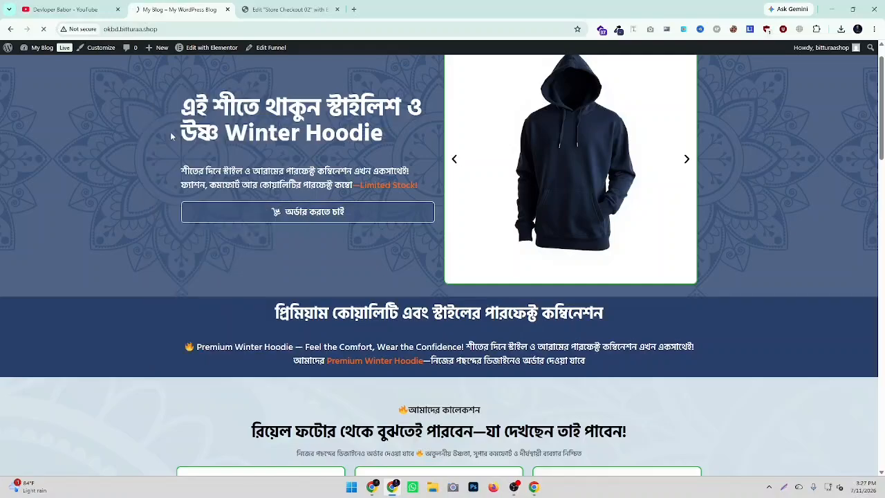
# Step: Examine the live landing page from the hero section to the styled checkout form, including its billing fields and order summary
pyautogui.scroll(-20, 290, 166)
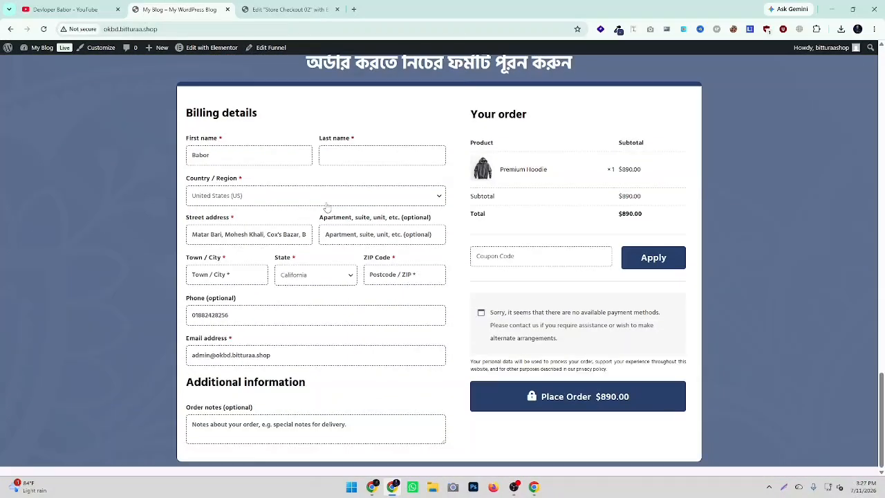
pyautogui.moveTo(186, 141); pyautogui.dragTo(320, 137)
pyautogui.click(367, 134)
pyautogui.scroll(15, 309, 256)
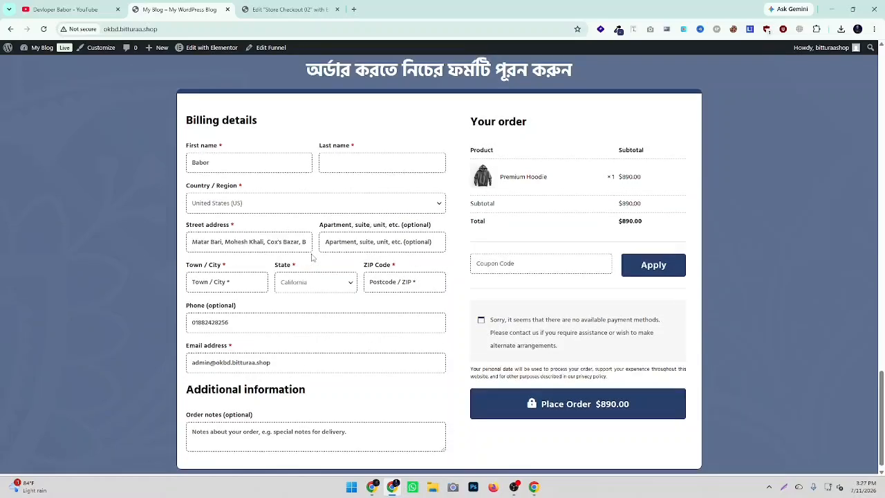
pyautogui.scroll(4, 311, 256)
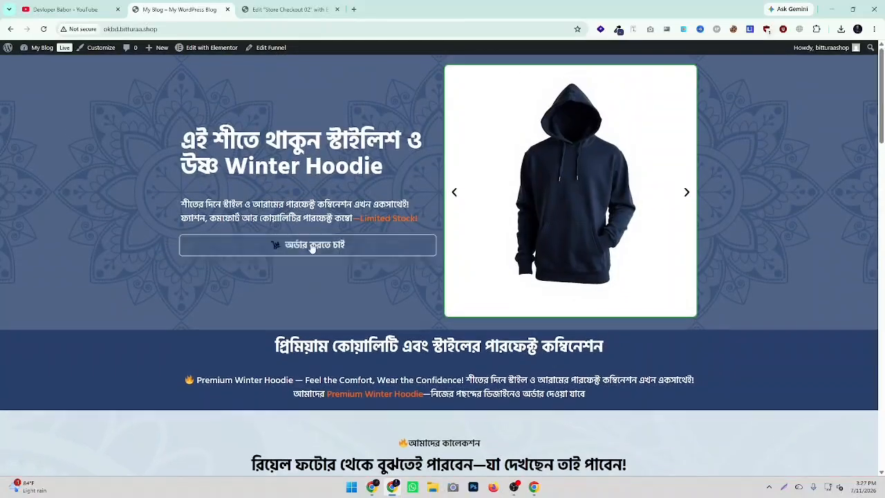
pyautogui.scroll(-7, 402, 254)
pyautogui.scroll(-10, 400, 255)
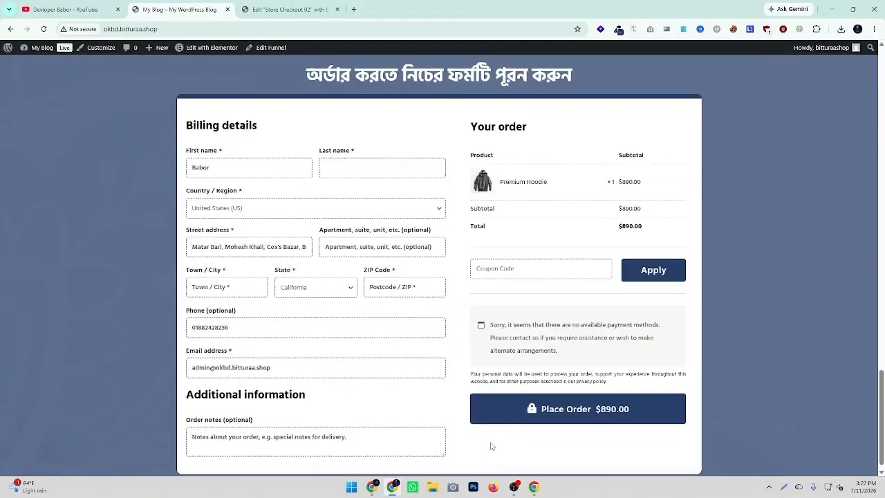
# Step: Switch to the guest Chrome window and open bitturaa.shop in a new tab
pyautogui.click(534, 487)
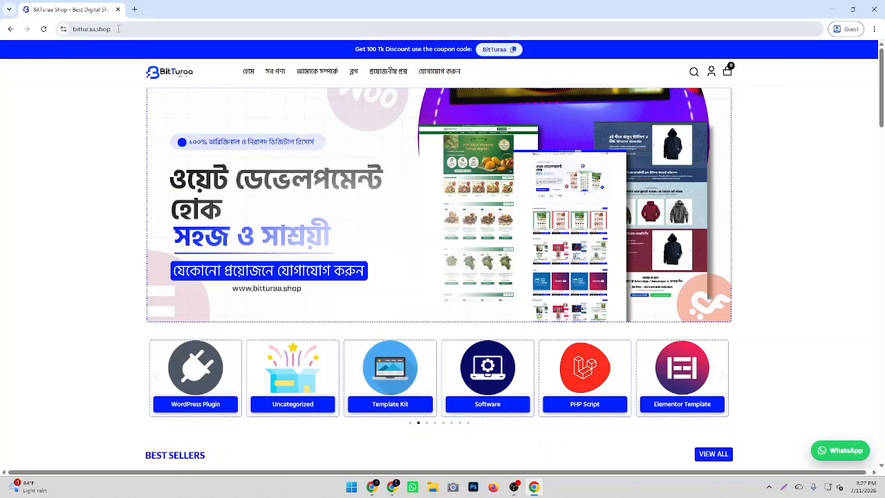
pyautogui.click(134, 9)
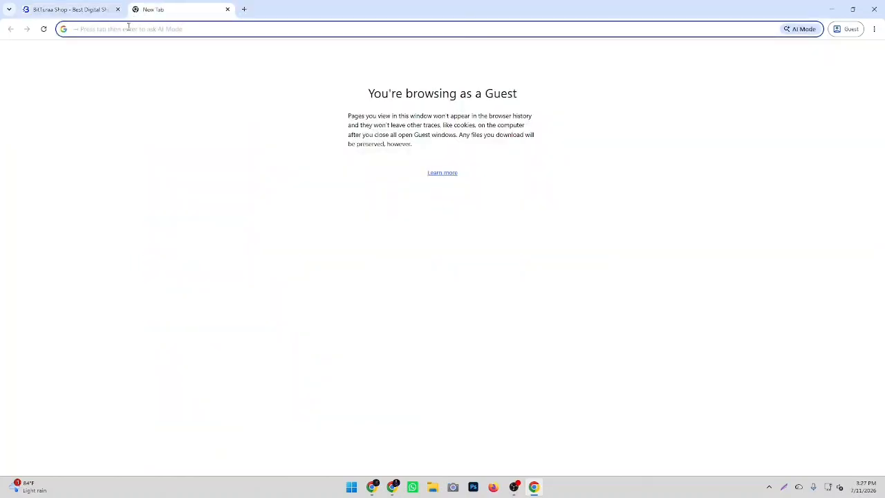
pyautogui.write('bittura')
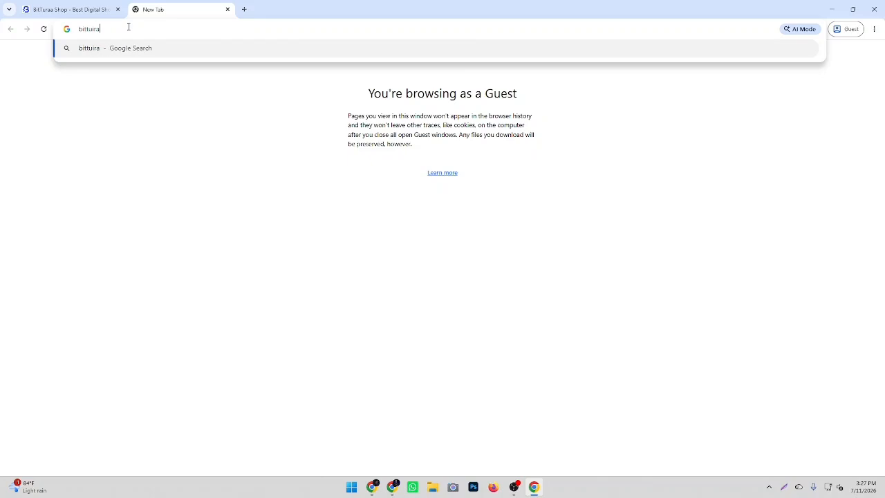
pyautogui.write('a.shop')
pyautogui.press('Return')
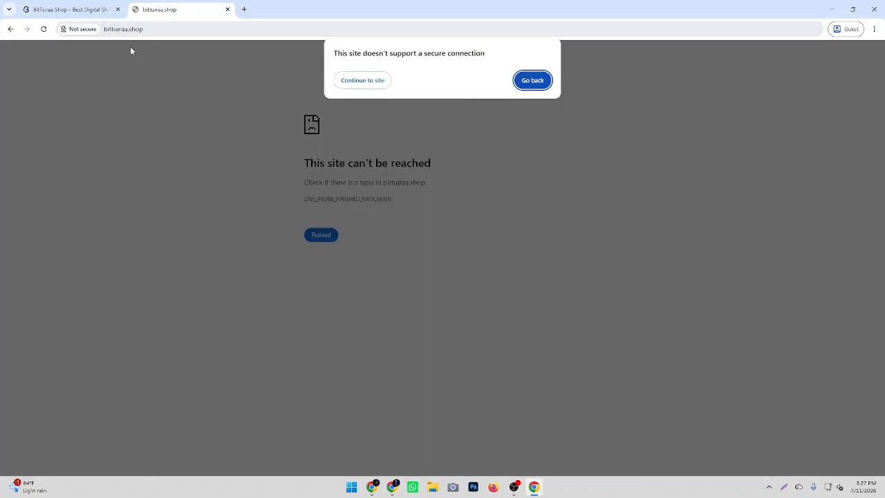
pyautogui.click(359, 82)
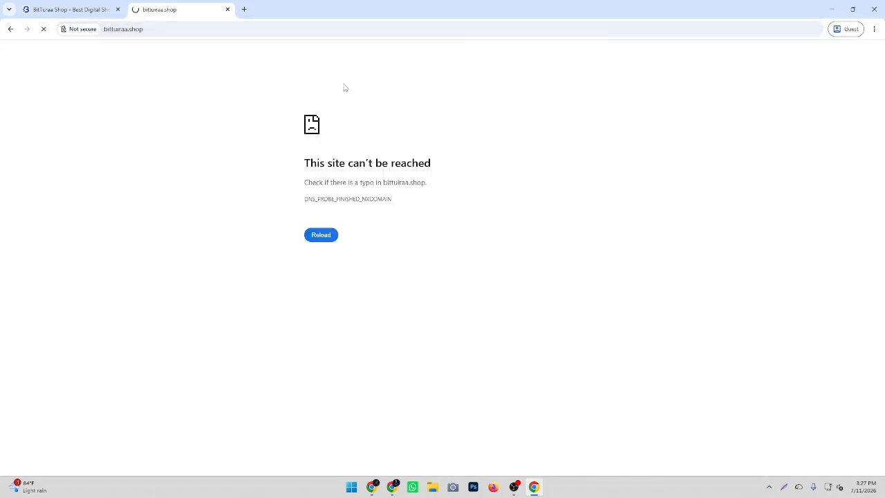
pyautogui.click(119, 29)
pyautogui.click(95, 28)
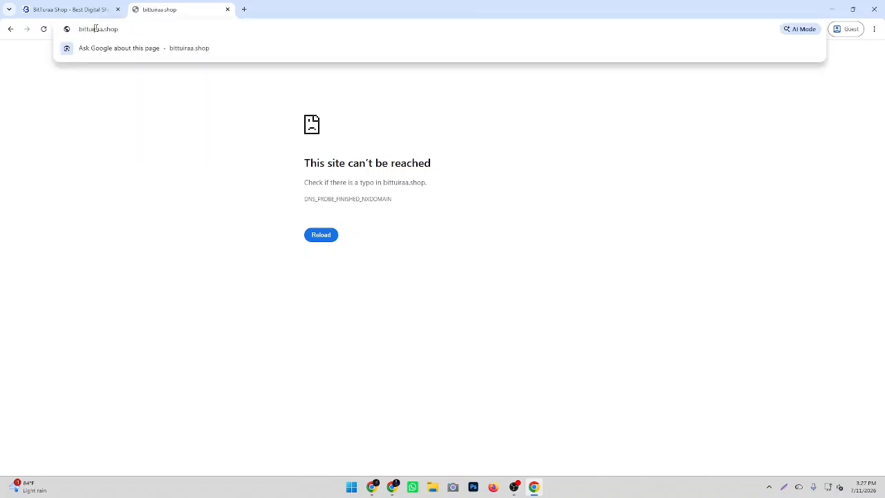
pyautogui.press('Return')
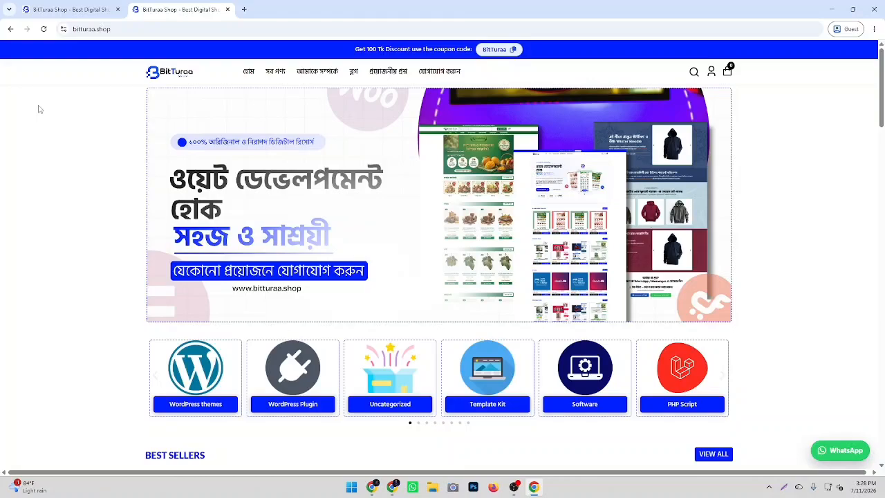
# Step: Look through the shop's homepage sections and find the Winter Hoodie template under Best Sellers
pyautogui.scroll(-4, 38, 109)
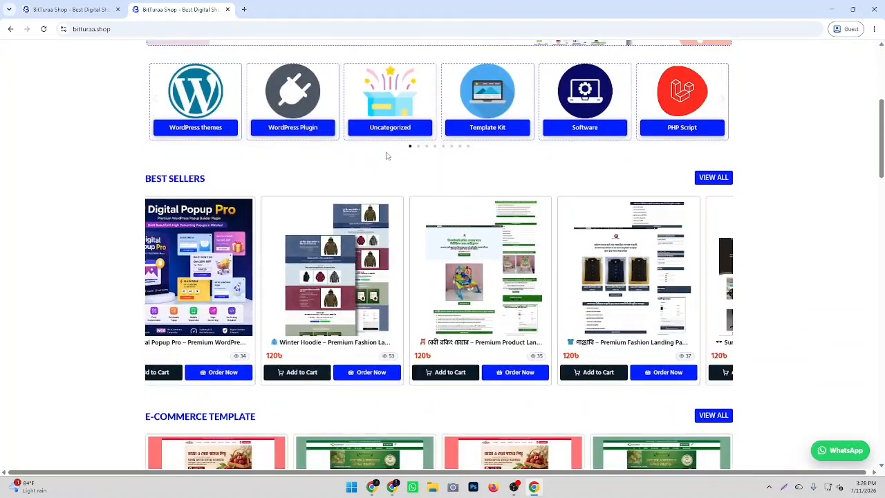
pyautogui.scroll(-3, 466, 179)
pyautogui.scroll(-4, 465, 179)
pyautogui.scroll(5, 301, 225)
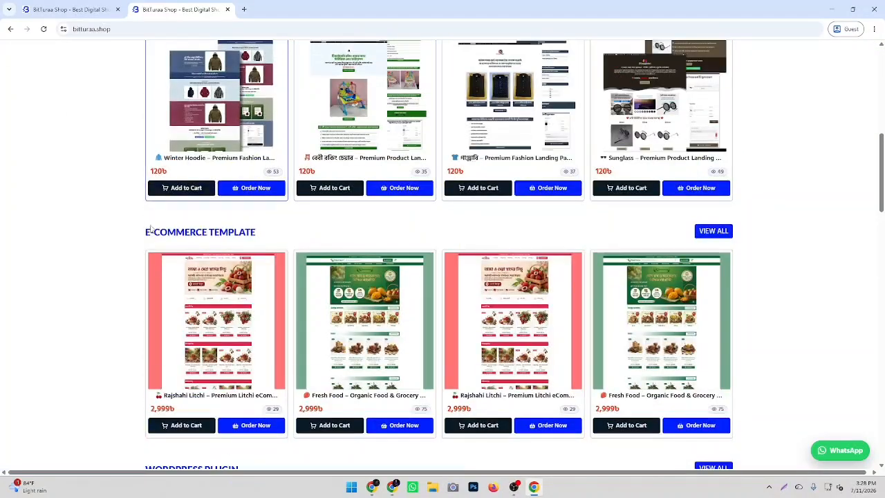
pyautogui.scroll(3, 301, 225)
pyautogui.moveTo(137, 224); pyautogui.dragTo(262, 218)
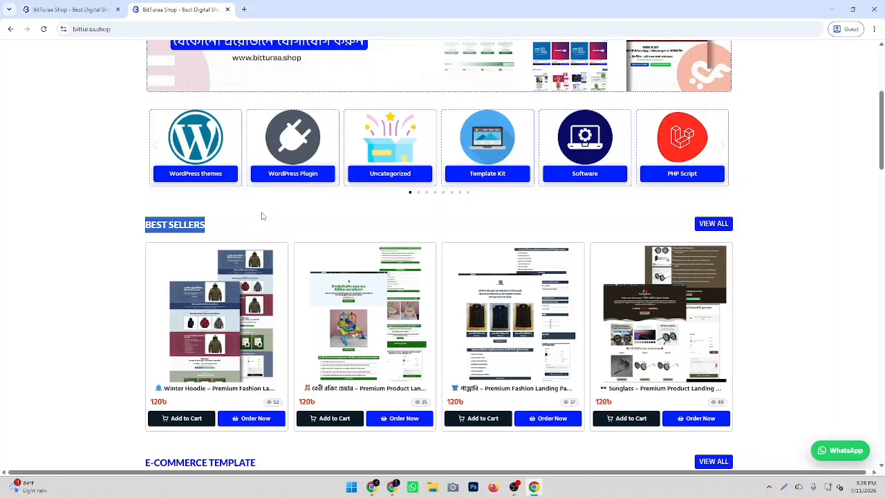
pyautogui.click(268, 212)
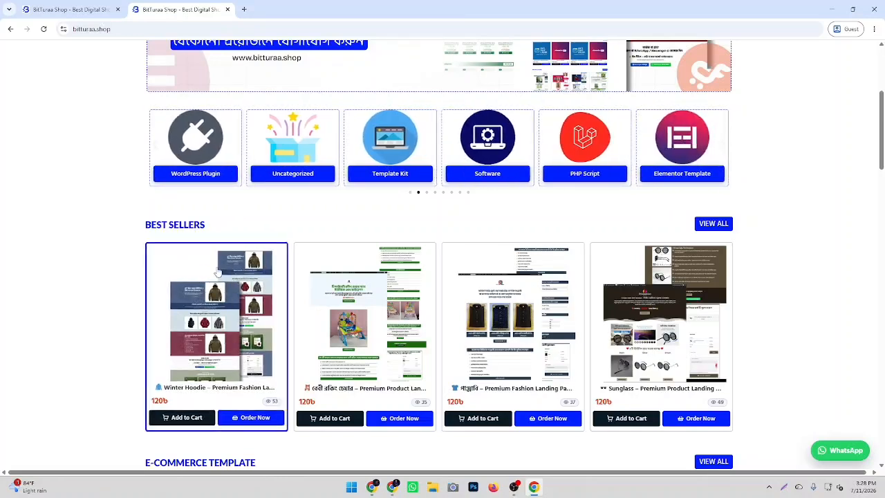
# Step: Open the Winter Hoodie – Premium Fashion Landing Page product and review its title, description, features and related products
pyautogui.click(239, 280)
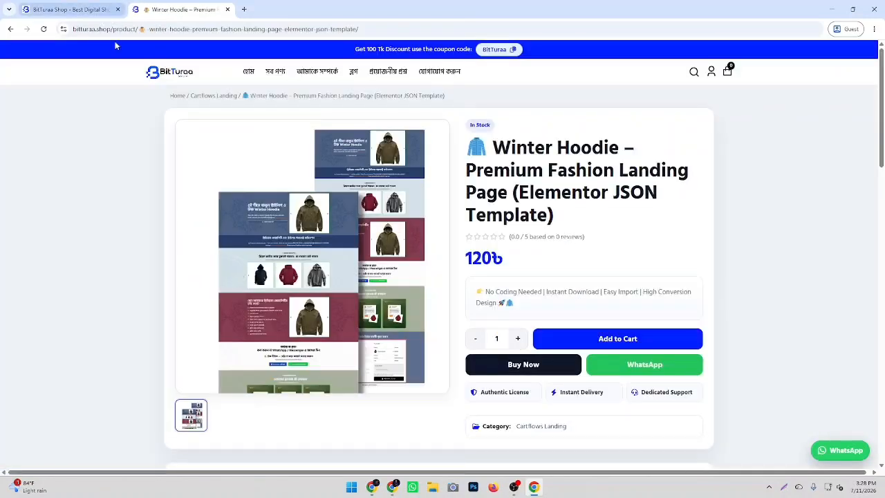
pyautogui.moveTo(675, 224); pyautogui.dragTo(502, 148)
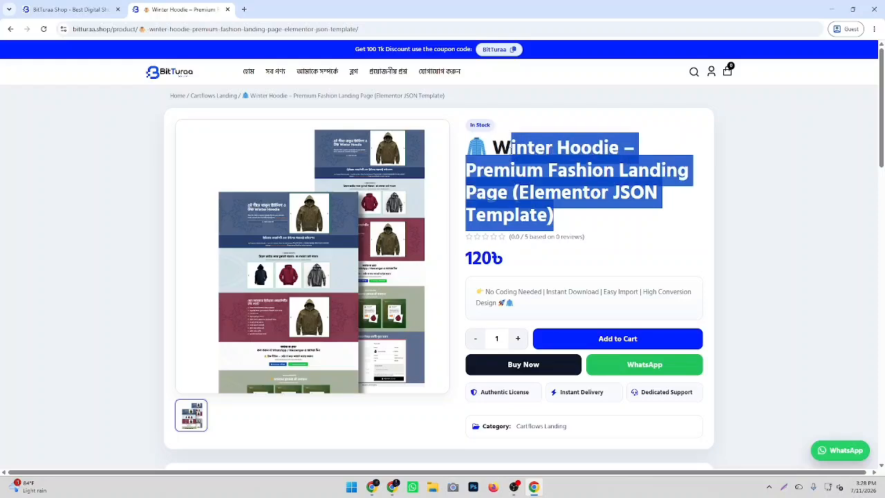
pyautogui.click(568, 162)
pyautogui.scroll(-8, 593, 199)
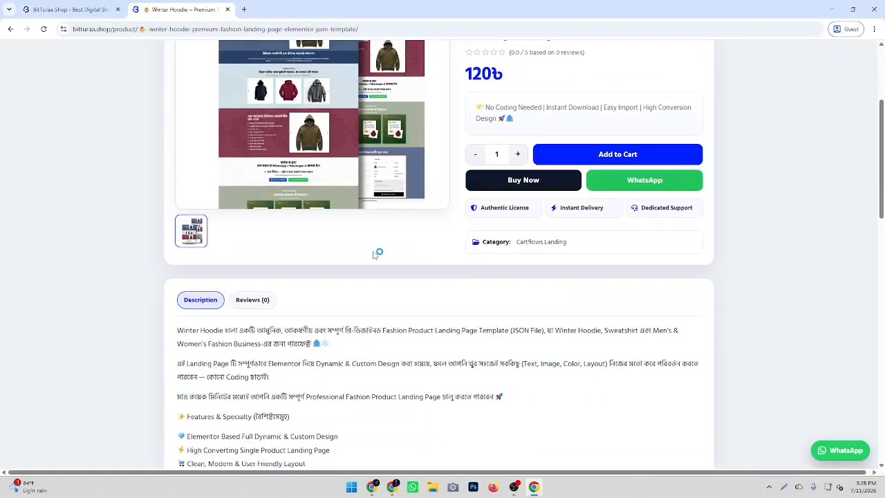
pyautogui.scroll(-4, 489, 228)
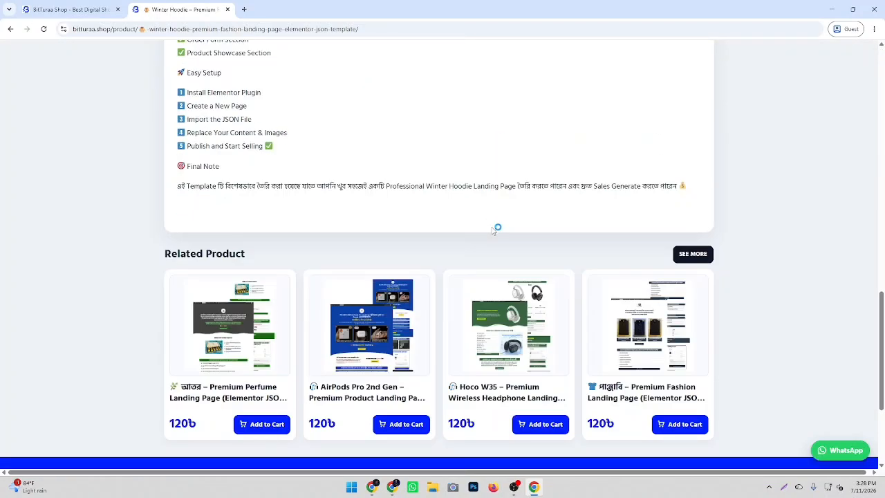
pyautogui.scroll(10, 493, 231)
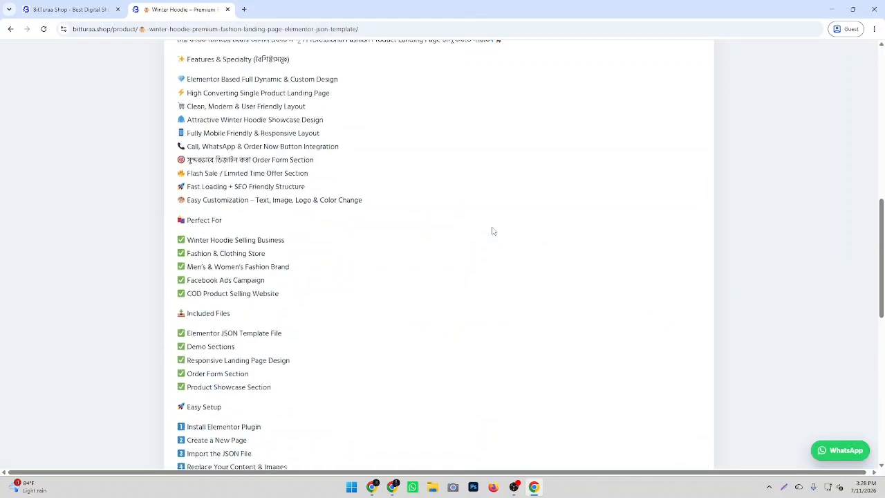
pyautogui.scroll(3, 493, 231)
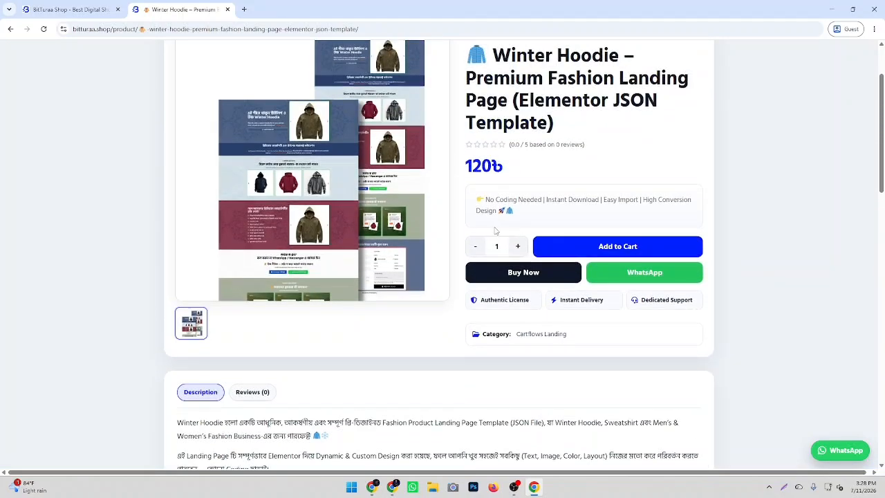
# Step: Proceed to checkout with one Winter Hoodie template and highlight the Digital Popup Pro name in the bonus offer
pyautogui.click(539, 272)
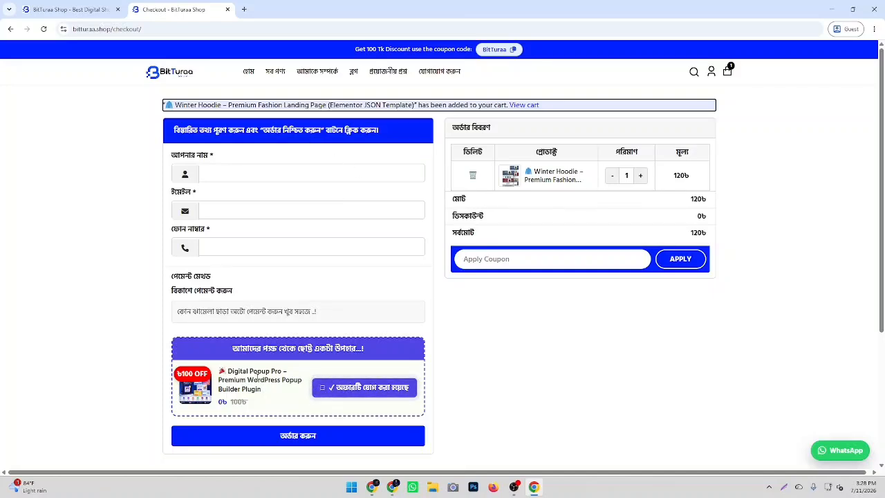
pyautogui.moveTo(229, 372); pyautogui.dragTo(284, 373)
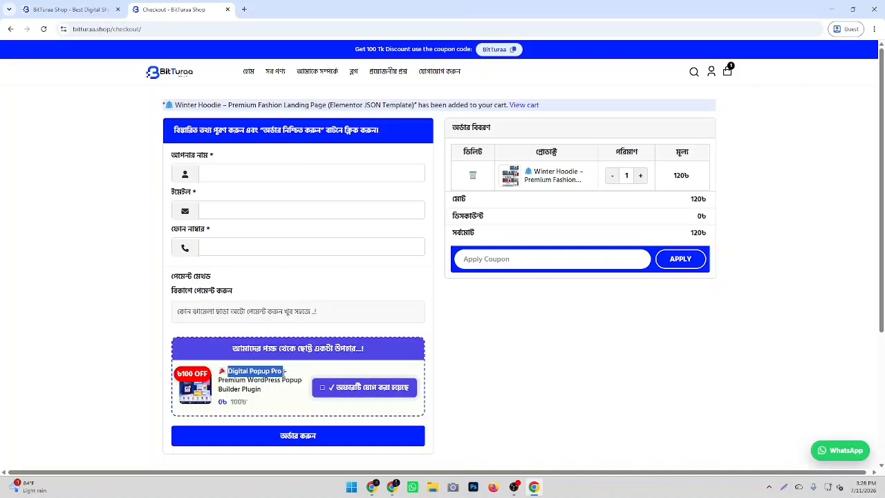
# Step: Return to the hoodie landing page window and point out the First name field in the billing details form
pyautogui.click(270, 396)
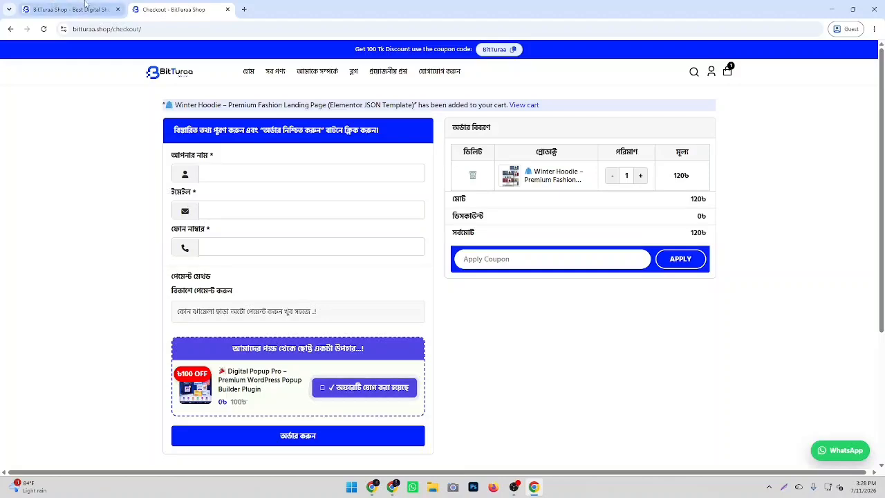
pyautogui.click(837, 6)
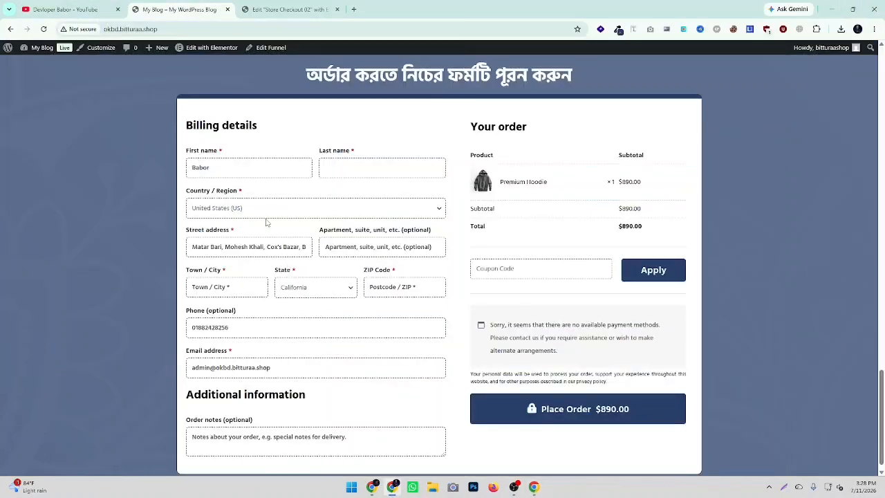
pyautogui.doubleClick(195, 167)
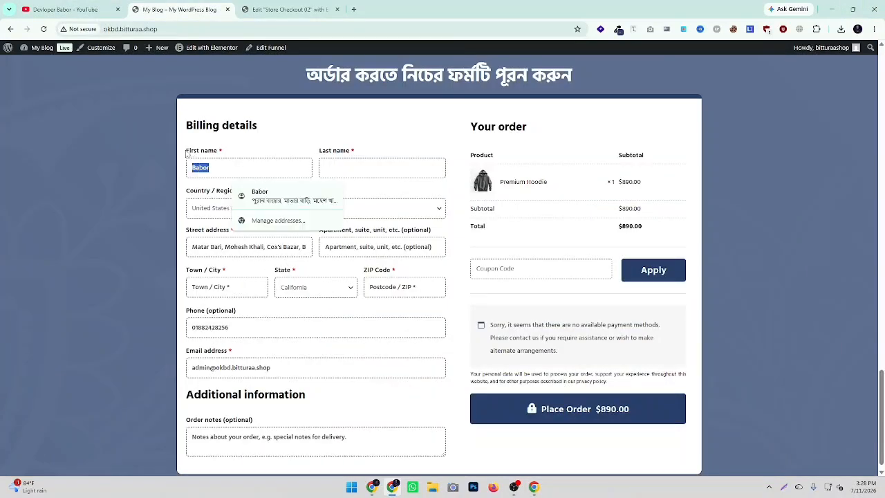
pyautogui.moveTo(186, 150); pyautogui.dragTo(218, 152)
pyautogui.click(277, 158)
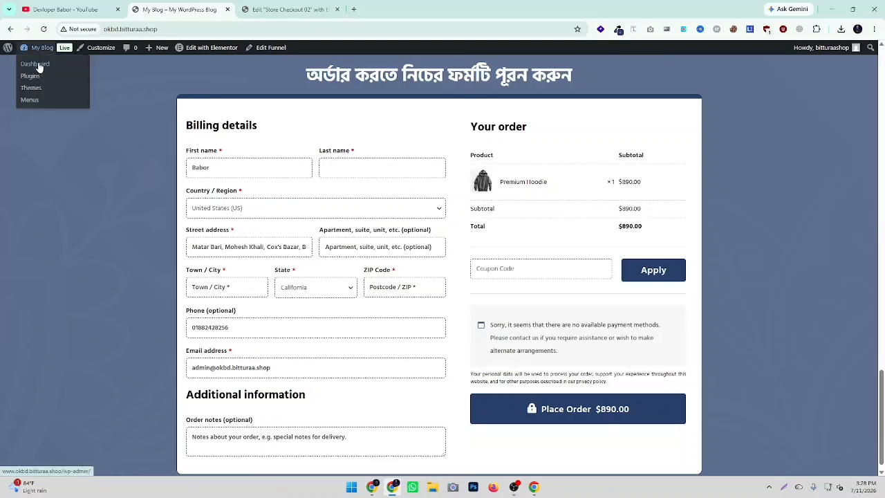
# Step: Open the WordPress dashboard in a new browser tab and place that tab before the landing page tab
pyautogui.rightClick(43, 67)
pyautogui.click(76, 73)
pyautogui.click(265, 8)
pyautogui.moveTo(265, 8); pyautogui.dragTo(159, 9)
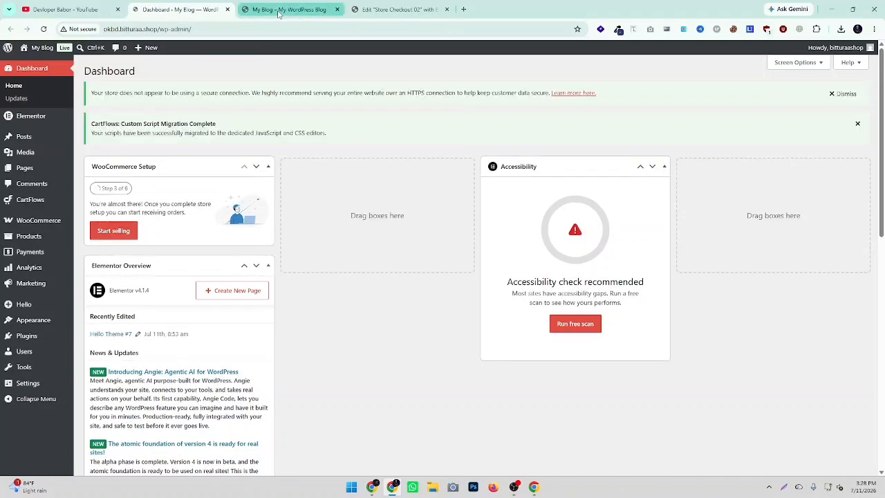
# Step: Open the settings of the Store Checkout 02 step in the CartFlows Landing funnel
pyautogui.moveTo(48, 207)
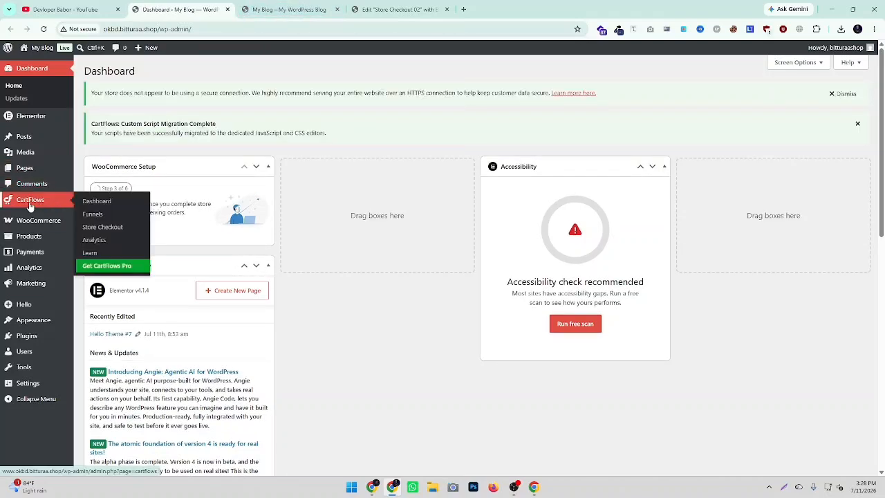
pyautogui.click(102, 219)
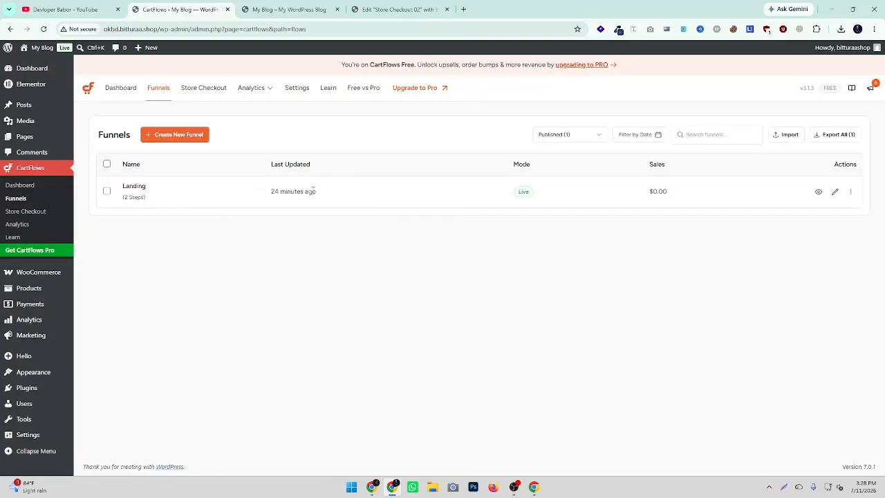
pyautogui.click(143, 187)
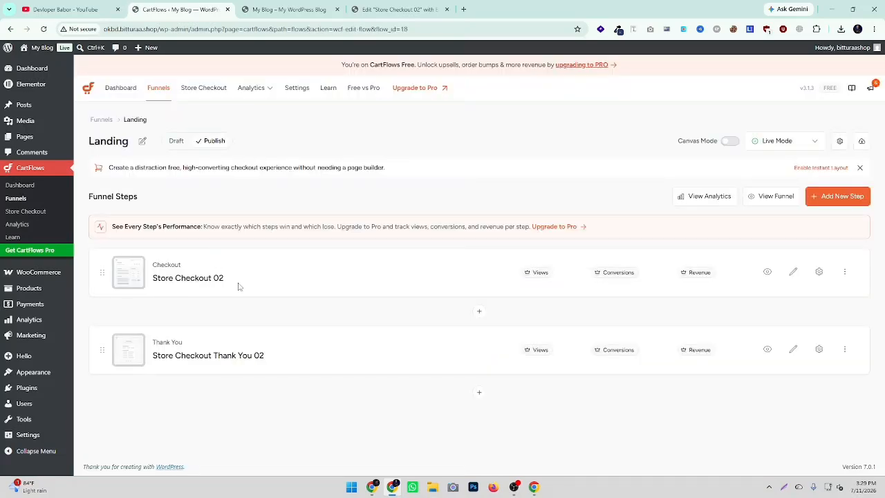
pyautogui.click(819, 271)
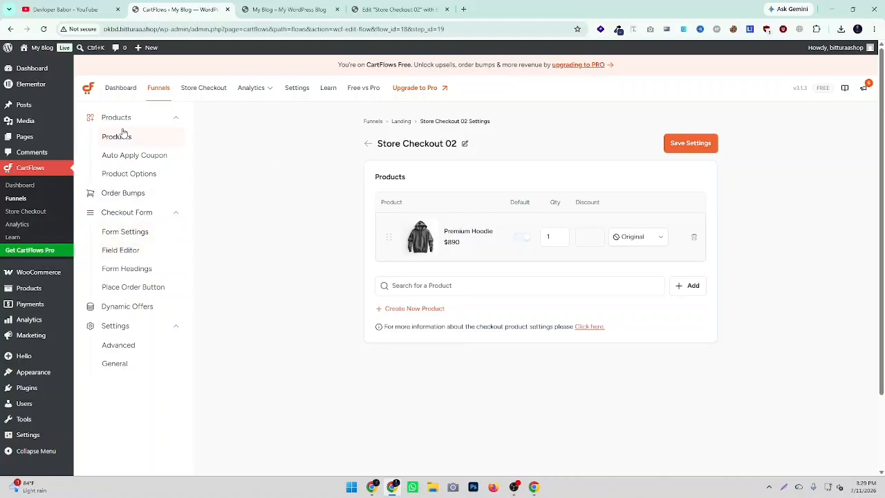
# Step: Enable the custom field editor for the Store Checkout 02 checkout form
pyautogui.click(120, 253)
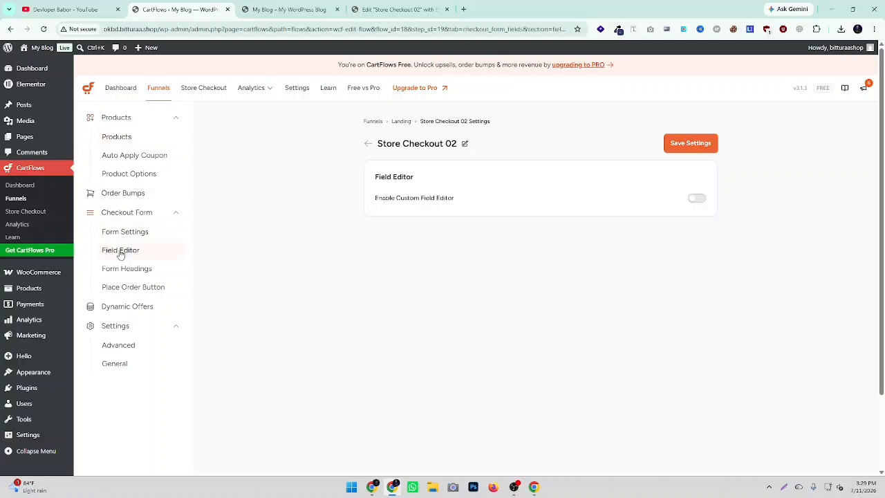
pyautogui.moveTo(369, 199); pyautogui.dragTo(462, 207)
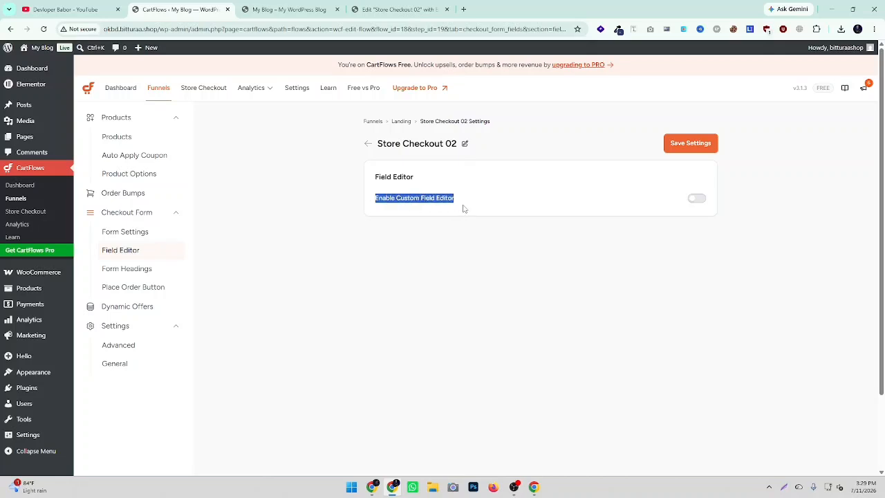
pyautogui.click(479, 253)
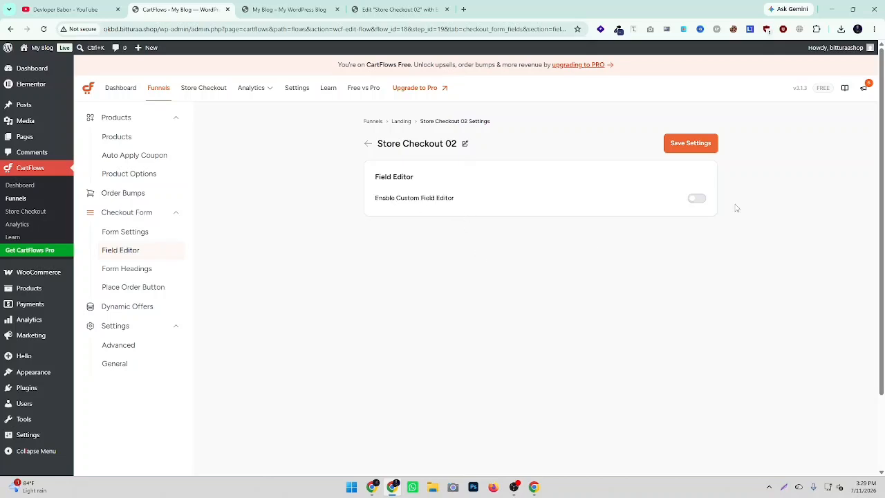
pyautogui.click(697, 200)
pyautogui.scroll(-2, 776, 255)
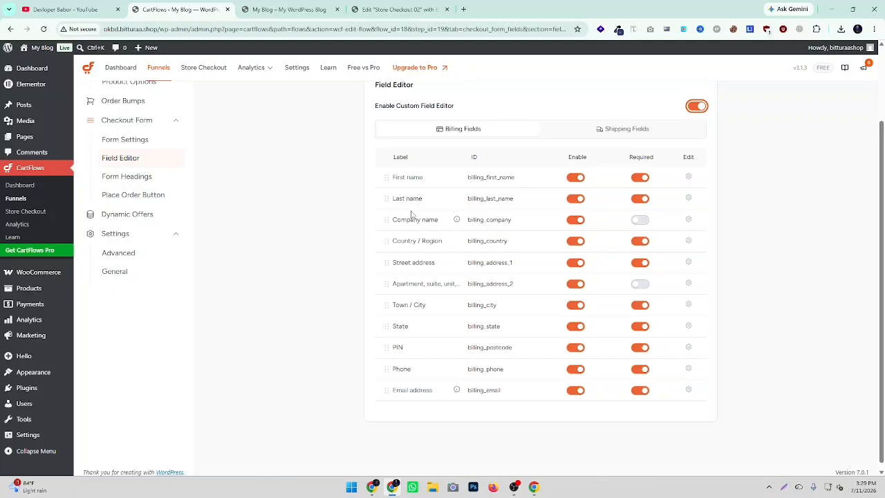
# Step: Disable the Last name, Company name, Country / Region, Apartment, Town / City, State, PIN and Email address billing fields and save the settings
pyautogui.click(576, 199)
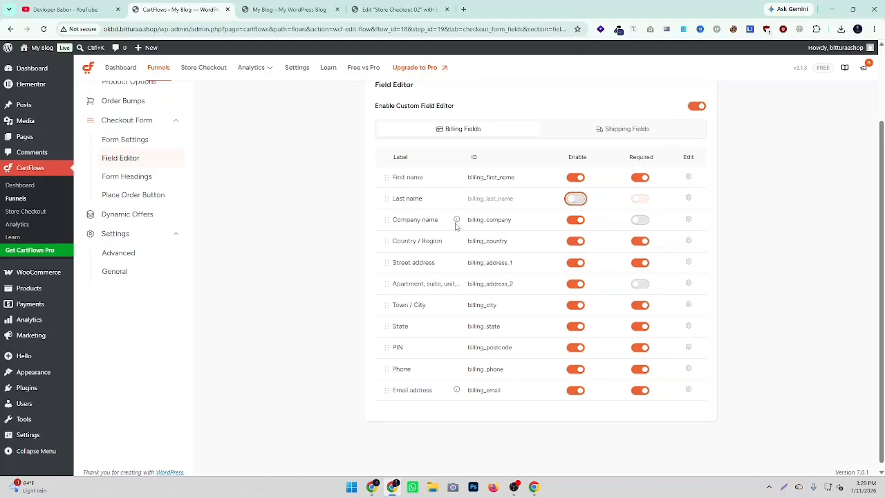
pyautogui.click(575, 220)
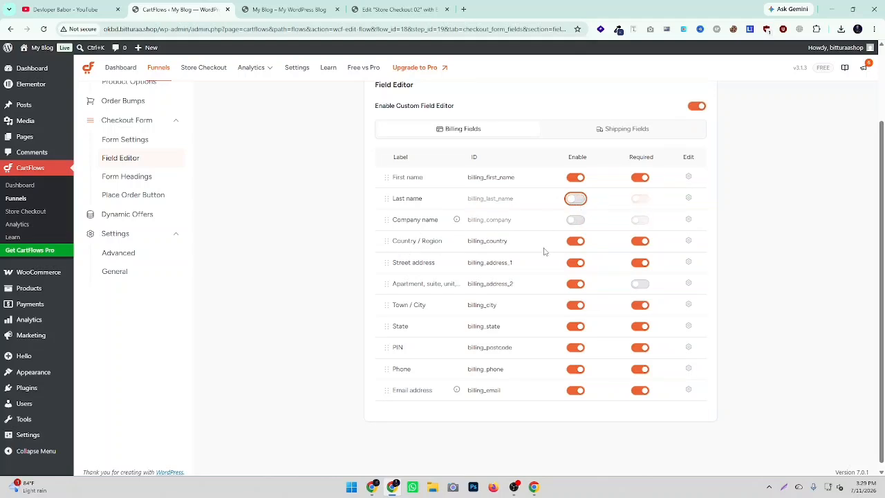
pyautogui.click(575, 241)
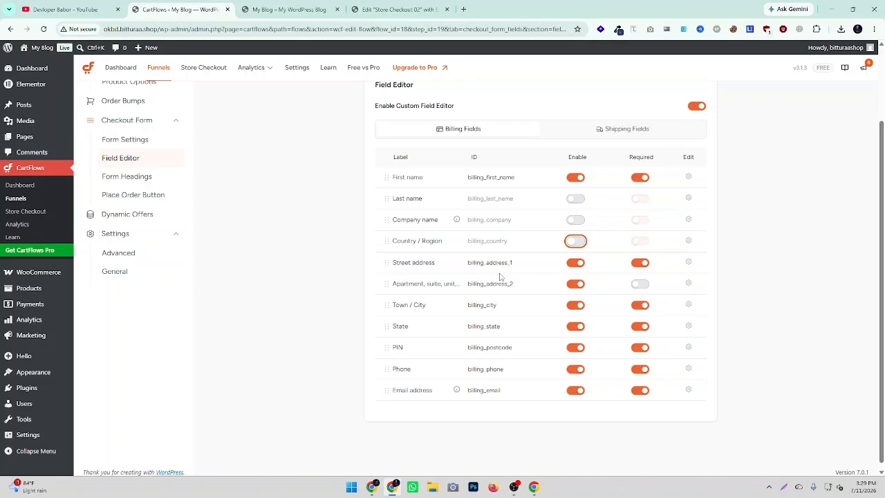
pyautogui.scroll(-1, 502, 276)
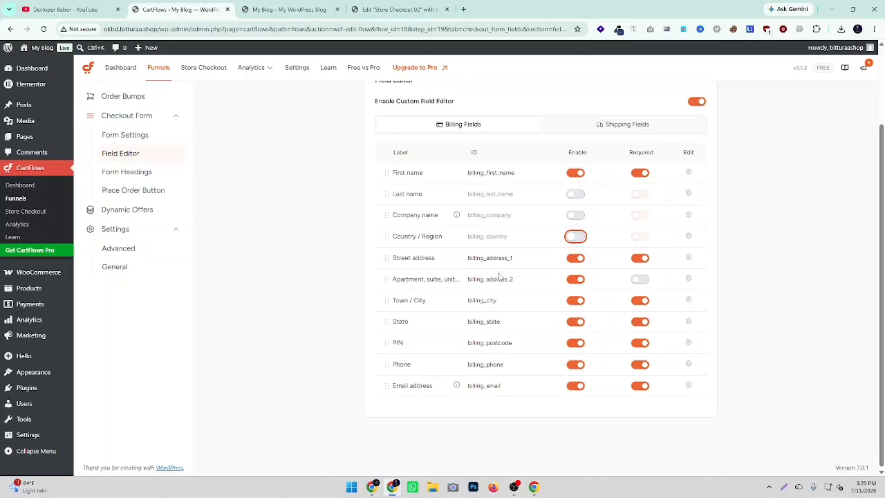
pyautogui.click(578, 279)
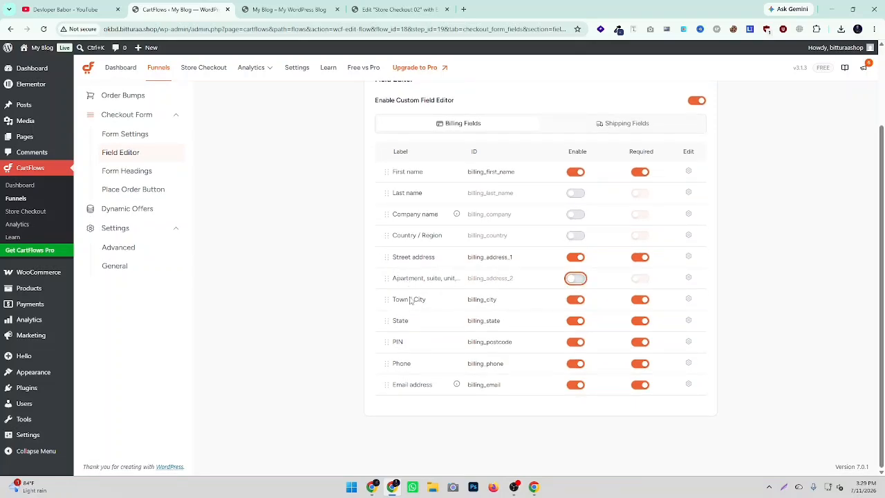
pyautogui.click(575, 299)
pyautogui.click(575, 320)
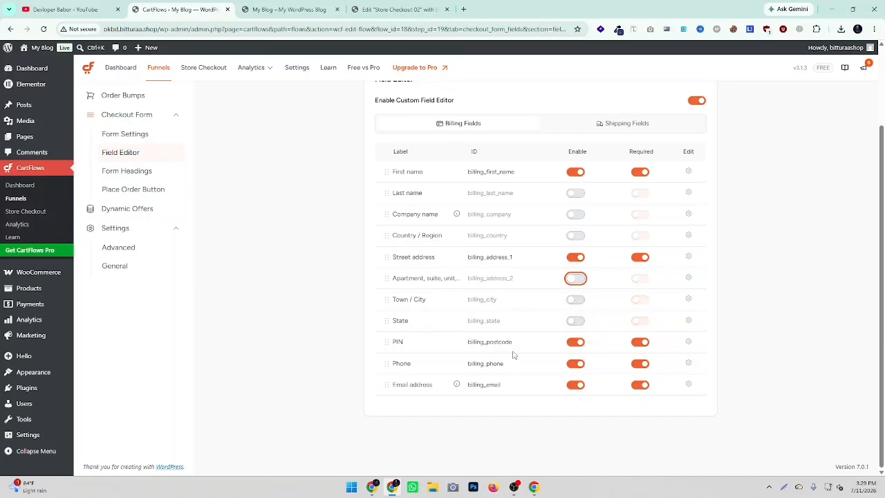
pyautogui.click(576, 341)
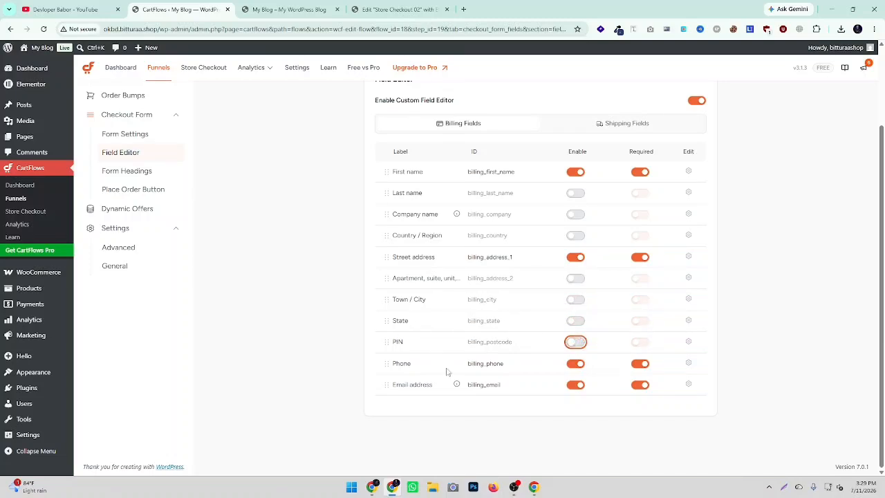
pyautogui.click(575, 385)
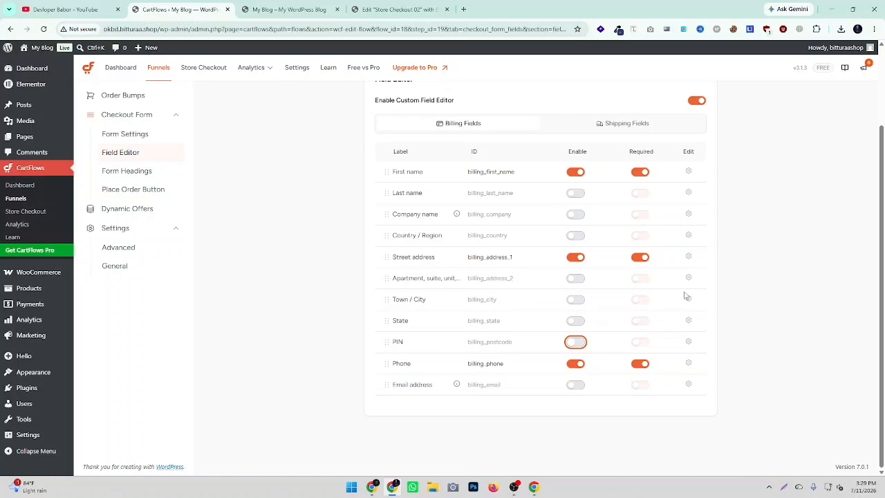
pyautogui.scroll(2, 684, 296)
pyautogui.click(686, 143)
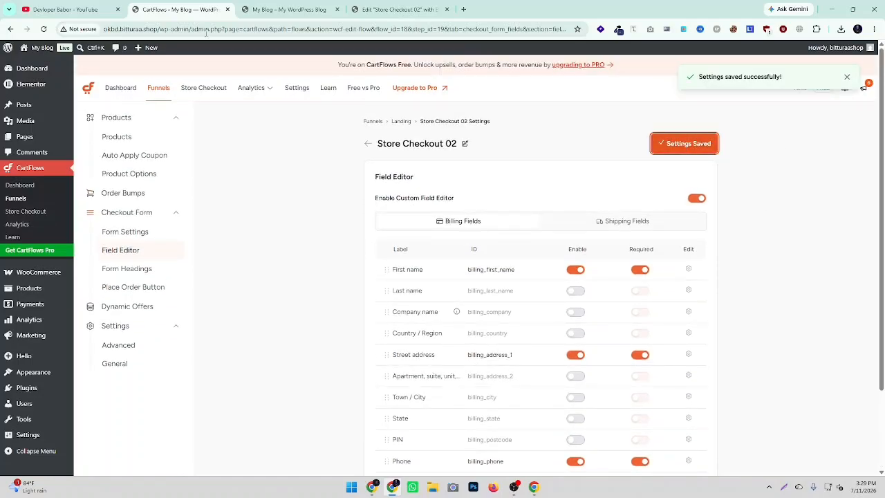
# Step: Reload the landing page and examine the First name, Street address, Phone and Additional information parts of the checkout form
pyautogui.click(257, 13)
pyautogui.rightClick(154, 99)
pyautogui.click(172, 133)
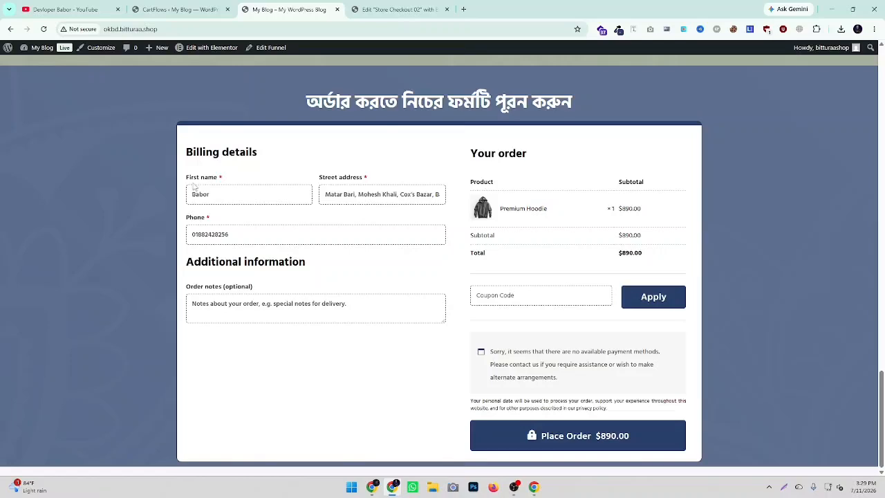
pyautogui.moveTo(188, 182); pyautogui.dragTo(247, 182)
pyautogui.click(237, 193)
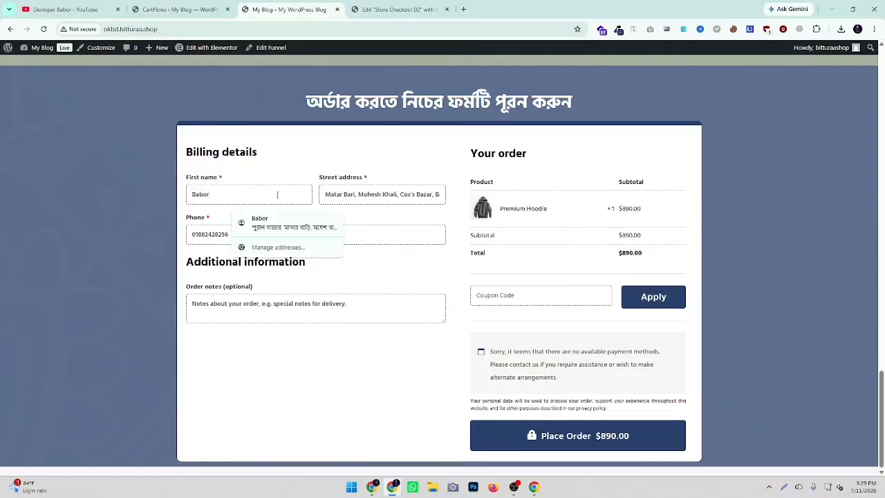
pyautogui.tripleClick(382, 194)
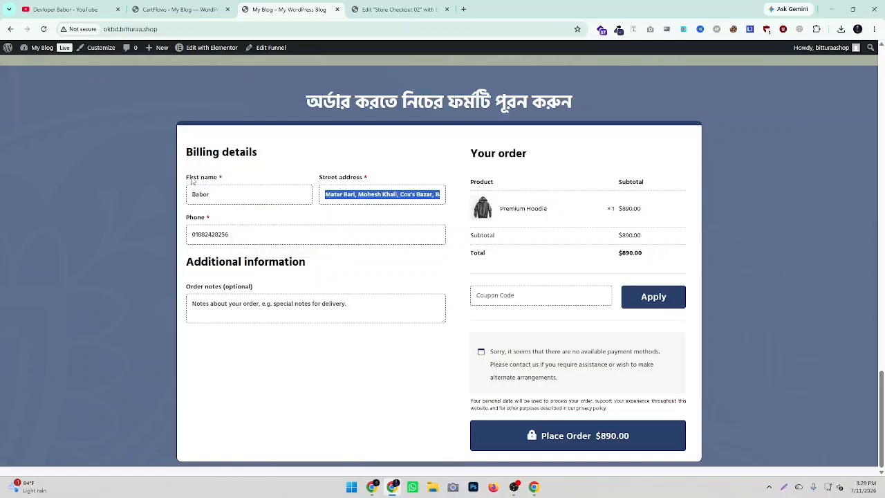
pyautogui.tripleClick(276, 235)
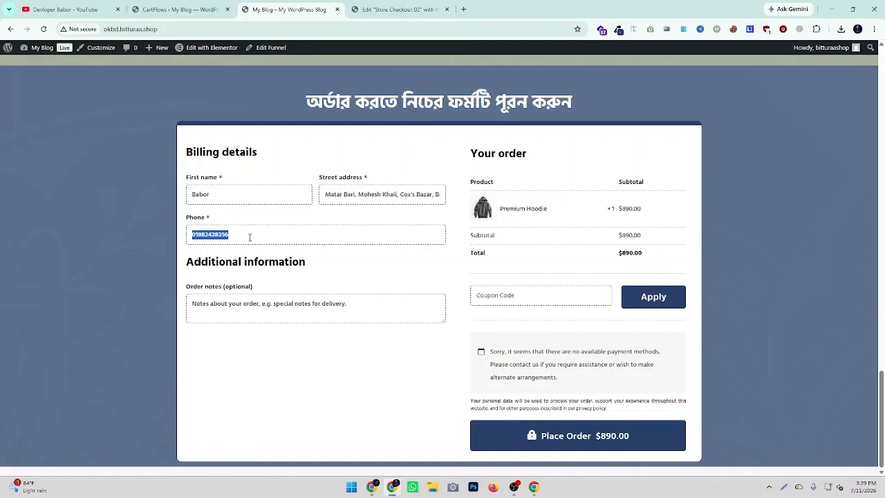
pyautogui.click(341, 279)
pyautogui.moveTo(183, 267); pyautogui.dragTo(312, 259)
pyautogui.click(338, 267)
# Step: Locate the coupon field on the landing page and disable Enable Coupon Field in the checkout's Form Settings
pyautogui.click(197, 5)
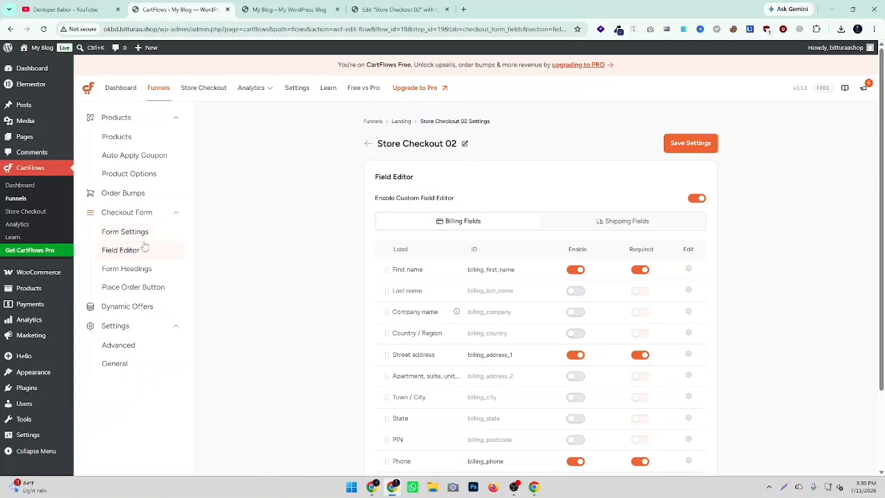
pyautogui.click(116, 236)
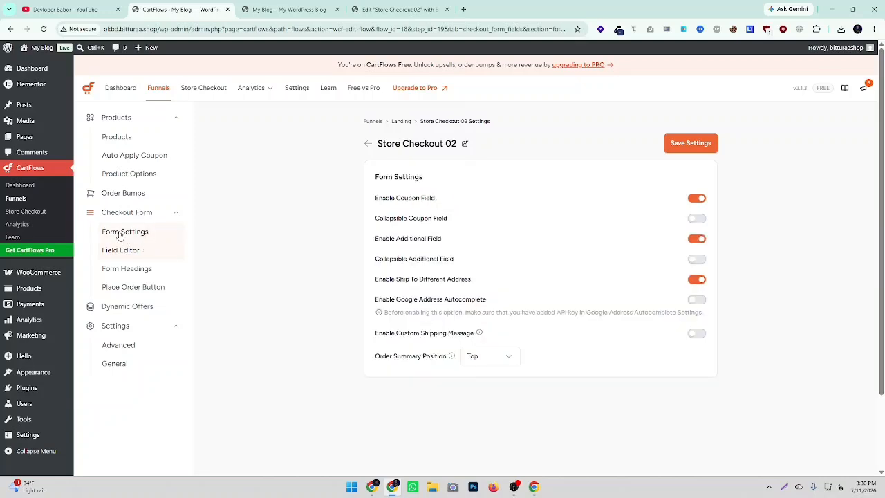
pyautogui.tripleClick(382, 202)
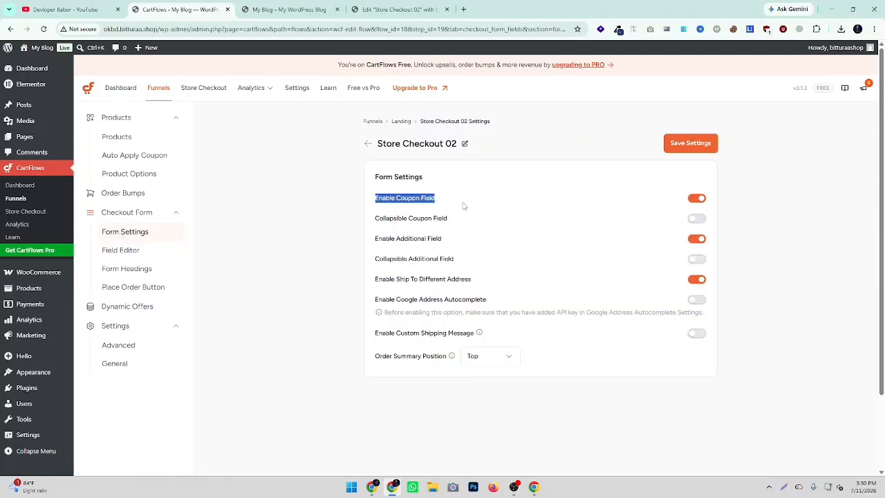
pyautogui.click(283, 9)
pyautogui.click(554, 299)
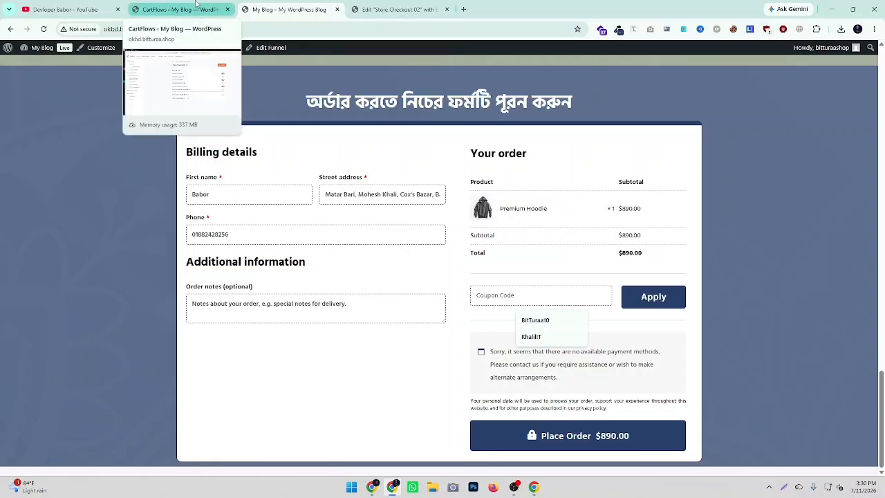
pyautogui.click(196, 6)
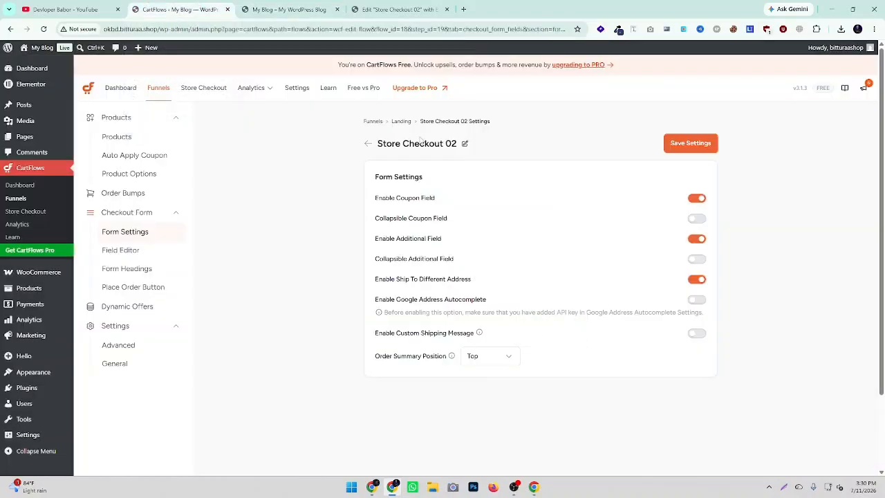
pyautogui.click(696, 198)
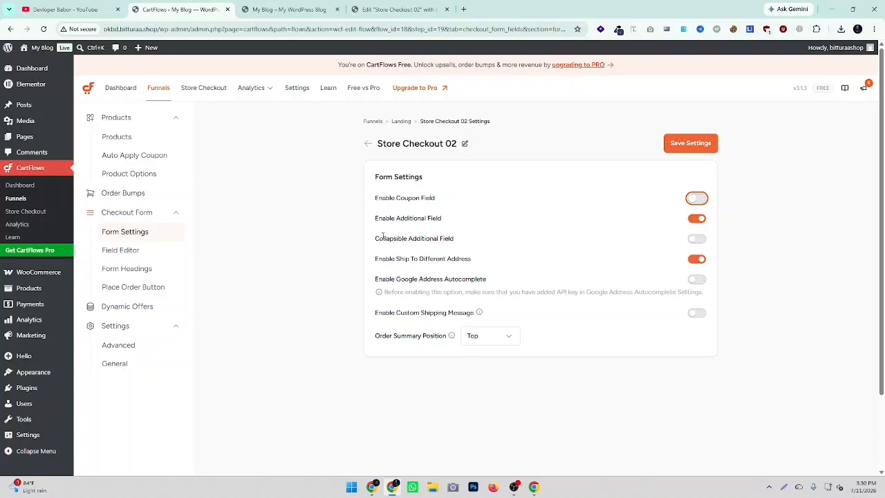
# Step: Disable the Additional Field and Ship To Different Address options in the checkout's Form Settings and save the settings
pyautogui.click(697, 260)
pyautogui.moveTo(377, 218); pyautogui.dragTo(481, 221)
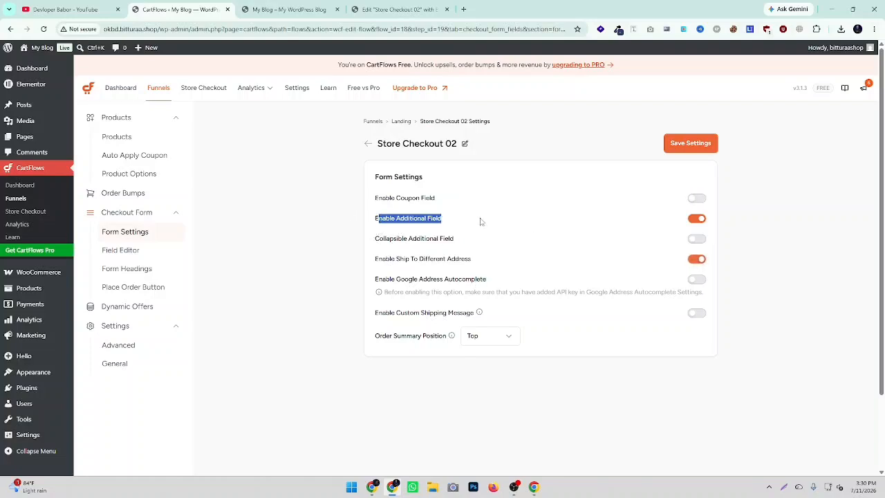
pyautogui.click(698, 220)
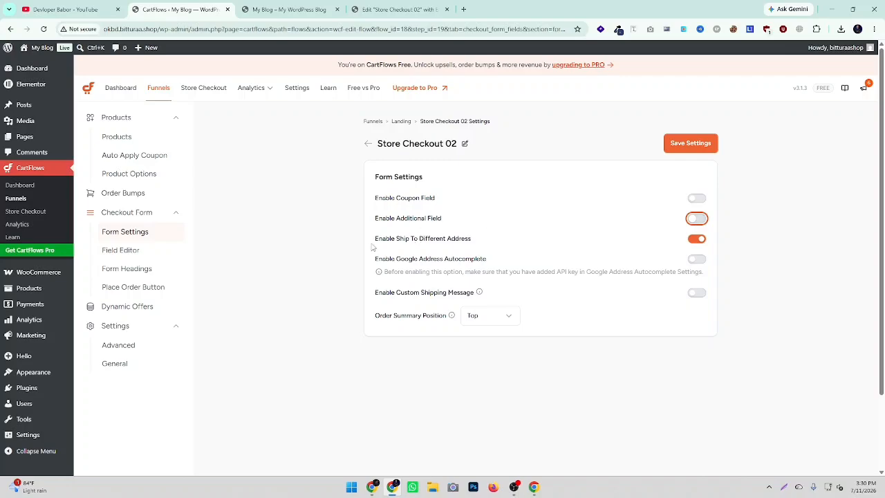
pyautogui.moveTo(377, 244); pyautogui.dragTo(505, 243)
pyautogui.click(696, 239)
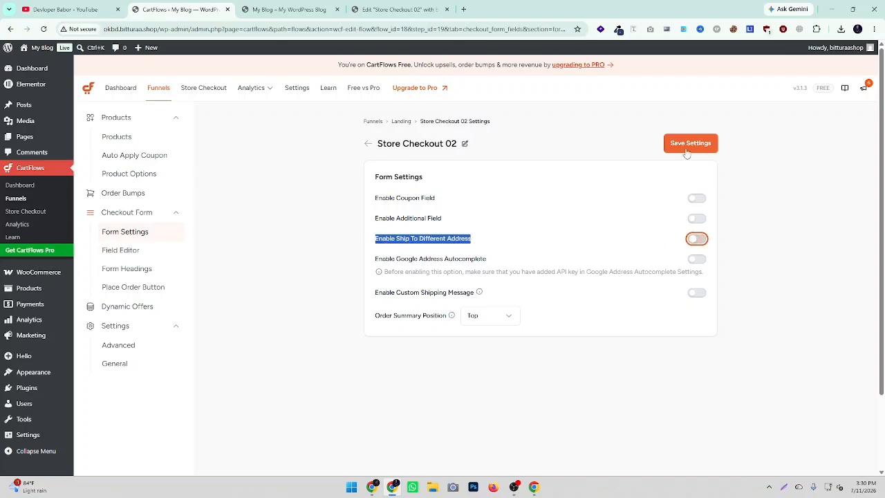
pyautogui.click(689, 143)
# Step: Reload the landing page and examine the checkout form's billing fields and payment method notice
pyautogui.click(289, 9)
pyautogui.rightClick(122, 142)
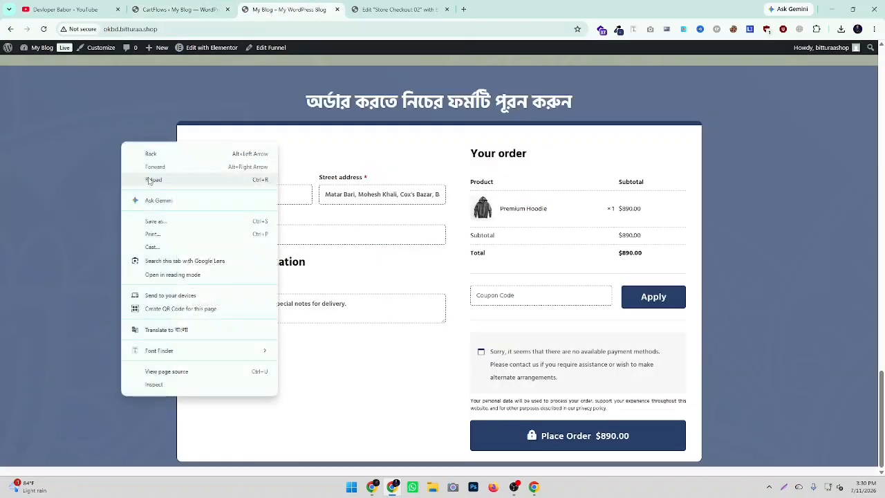
pyautogui.click(148, 176)
pyautogui.scroll(-1, 253, 202)
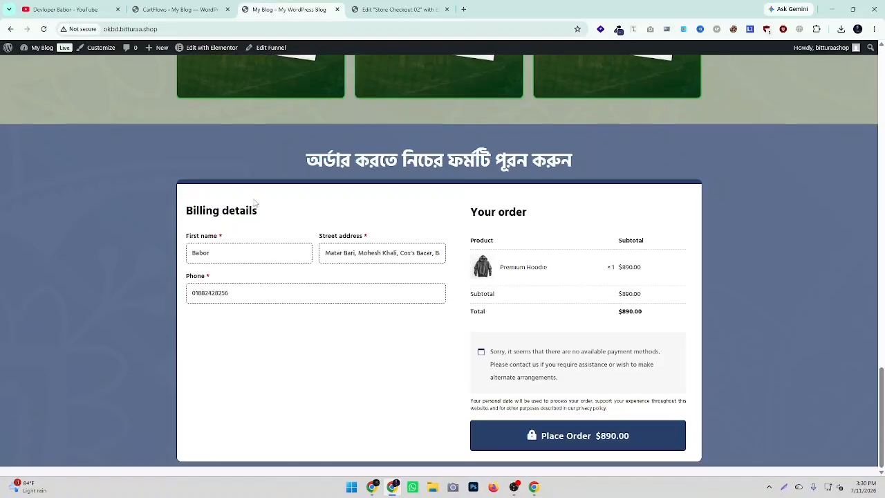
pyautogui.moveTo(493, 353); pyautogui.dragTo(574, 365)
pyautogui.click(164, 387)
# Step: Open the Field Editor for Store Checkout 02 and compare its billing fields with the First name label on the landing page
pyautogui.click(185, 5)
pyautogui.click(493, 220)
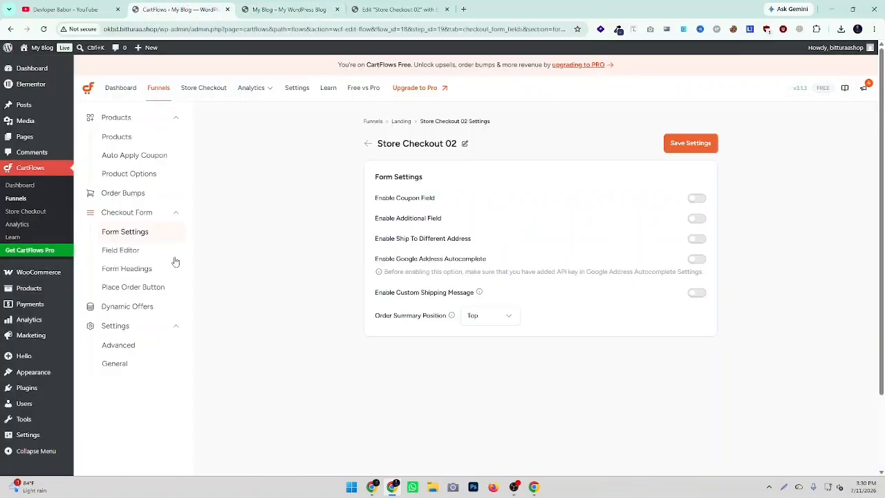
pyautogui.click(139, 253)
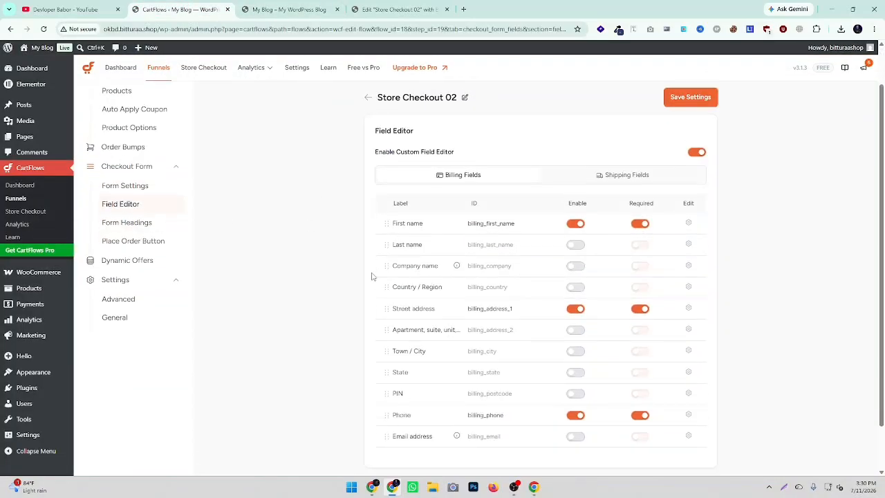
pyautogui.scroll(-2, 372, 275)
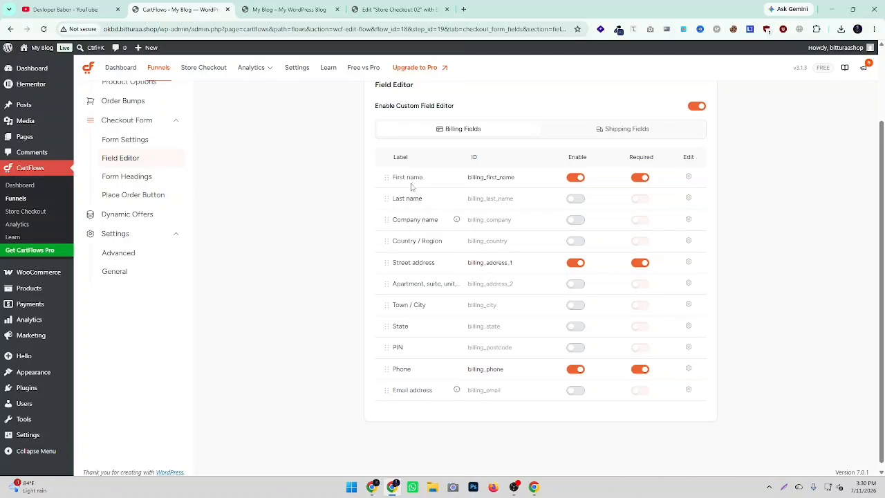
pyautogui.click(294, 7)
pyautogui.moveTo(184, 239); pyautogui.dragTo(223, 240)
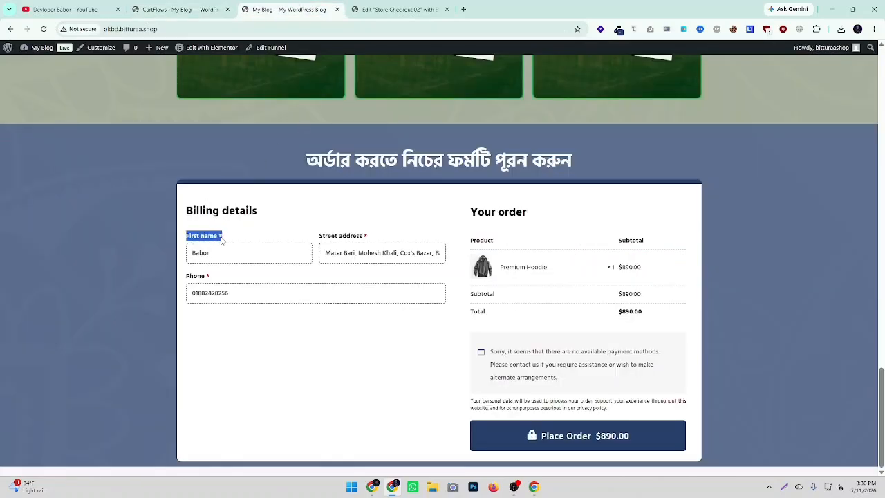
pyautogui.click(297, 235)
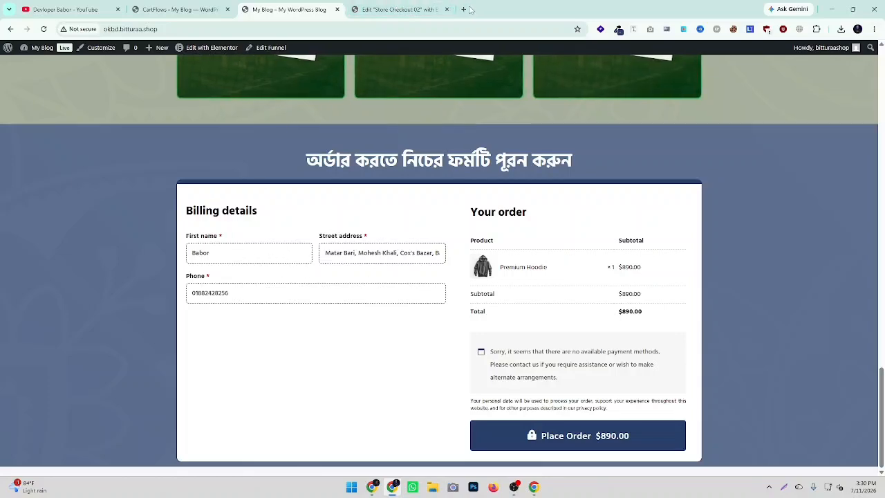
# Step: Open the Easy Bengali Typing site in a new tab, write "আপনার ফুল নাম" and copy it
pyautogui.click(463, 8)
pyautogui.write('e')
pyautogui.press('Return')
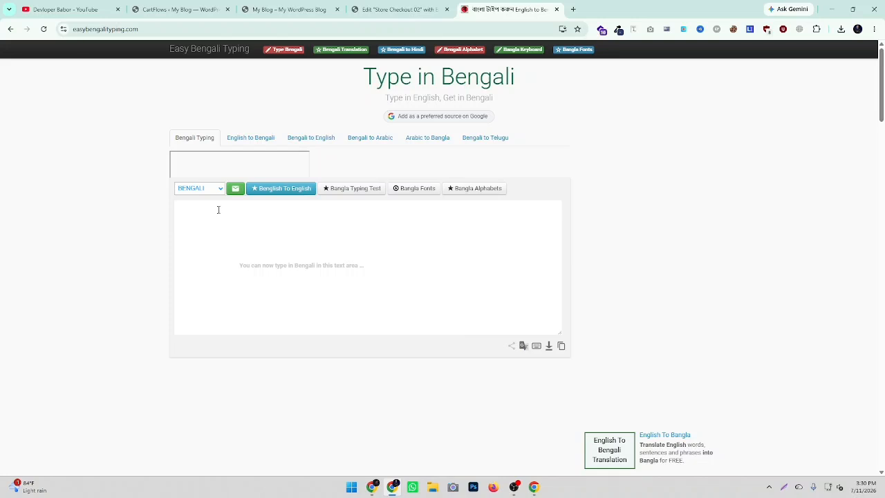
pyautogui.write('apnar ')
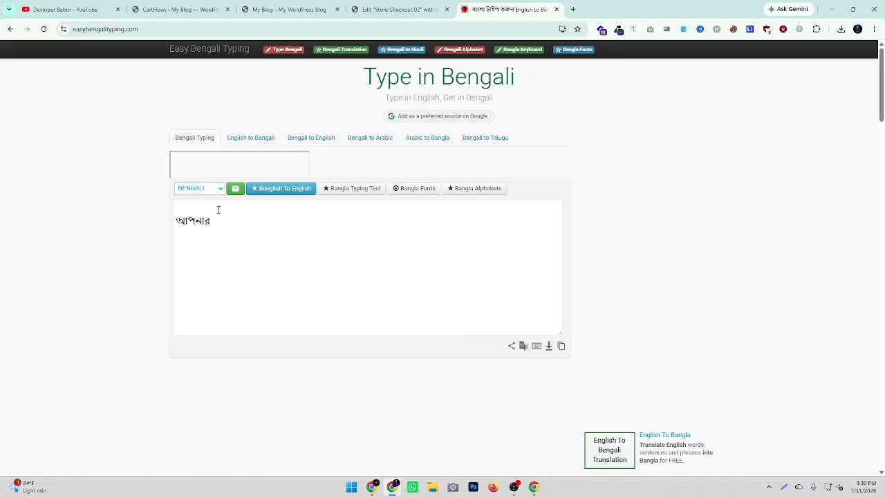
pyautogui.write('full nam')
pyautogui.click(220, 219)
pyautogui.hotkey('ctrl', 'a')
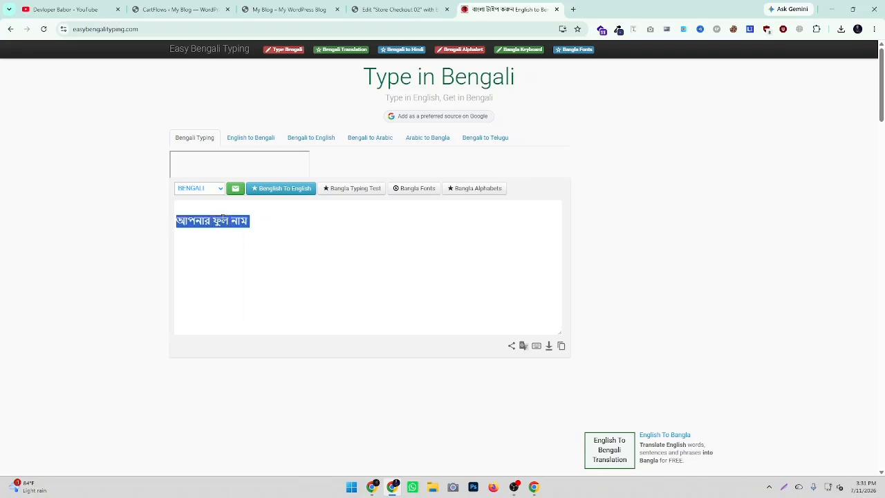
pyautogui.rightClick(220, 218)
pyautogui.click(235, 243)
# Step: In the CartFlows Field Editor, set the First name field's width to 100% and its label to "আপনার ফুল নাম", and save the settings
pyautogui.click(252, 9)
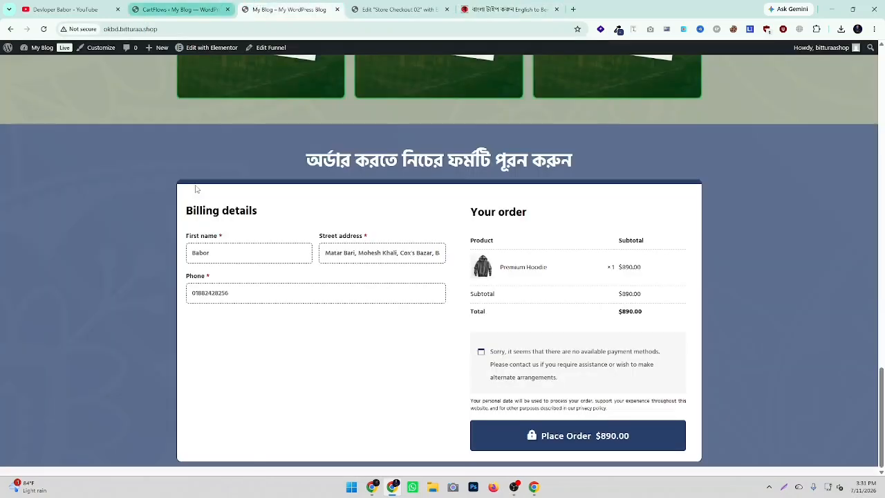
pyautogui.click(204, 10)
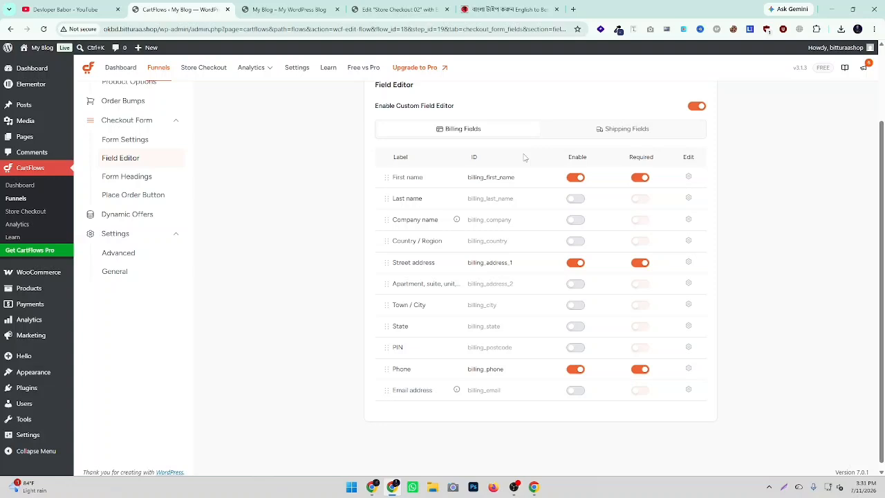
pyautogui.click(688, 176)
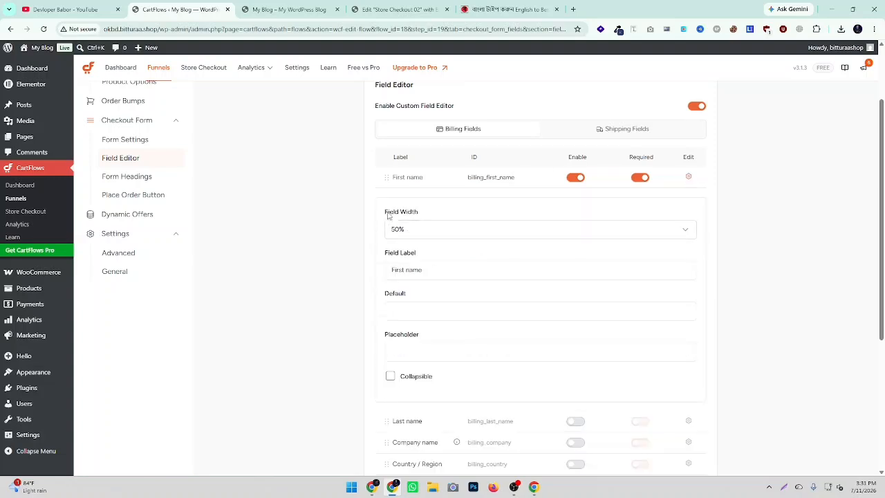
pyautogui.click(425, 233)
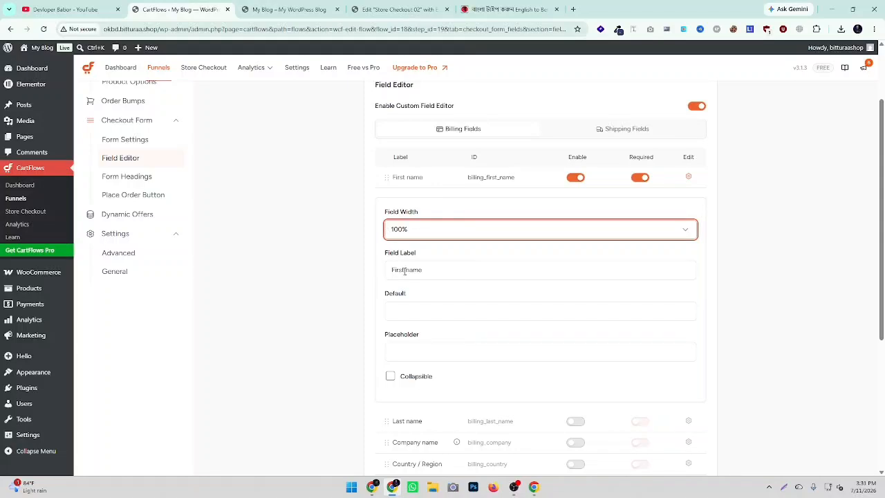
pyautogui.click(396, 269)
pyautogui.hotkey('ctrl', 'a')
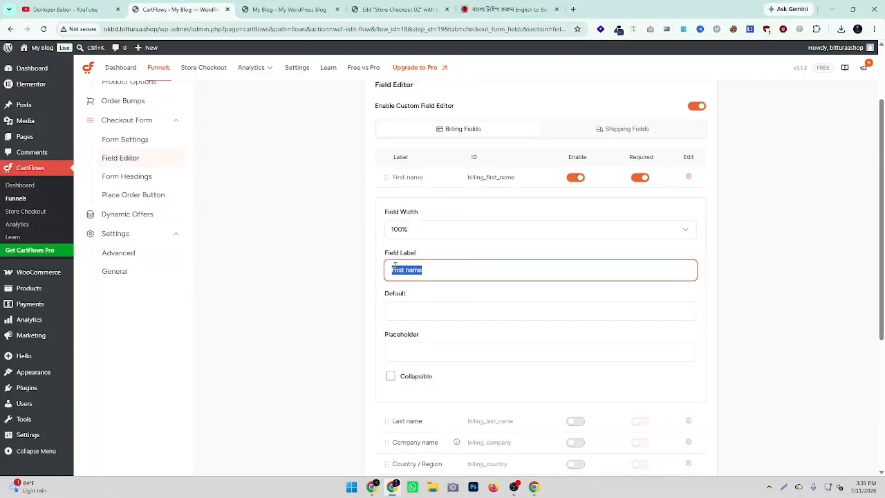
pyautogui.hotkey('ctrl', 'v')
pyautogui.scroll(2, 708, 179)
pyautogui.click(698, 145)
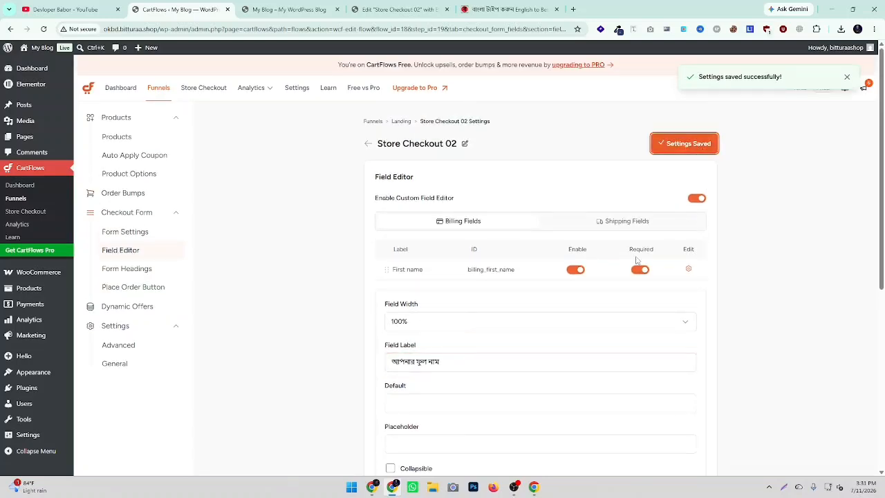
pyautogui.click(690, 271)
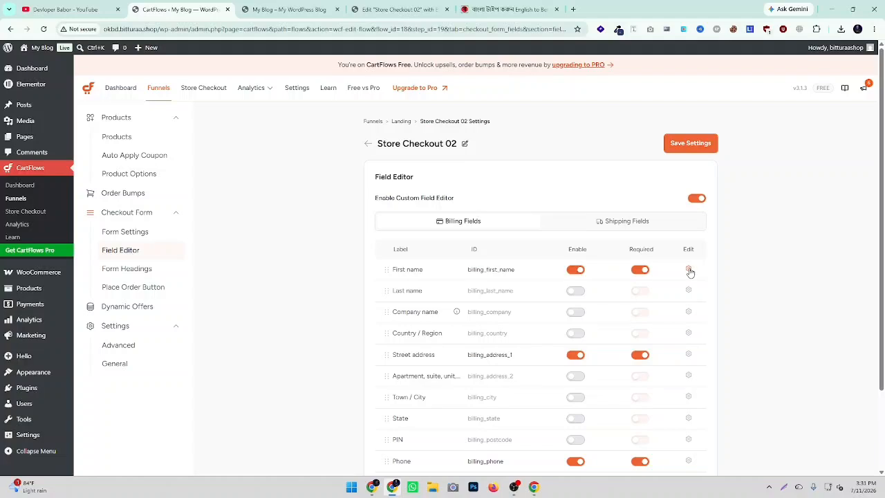
# Step: Set the Street address billing field's width to 100% and select its label text
pyautogui.scroll(-2, 387, 271)
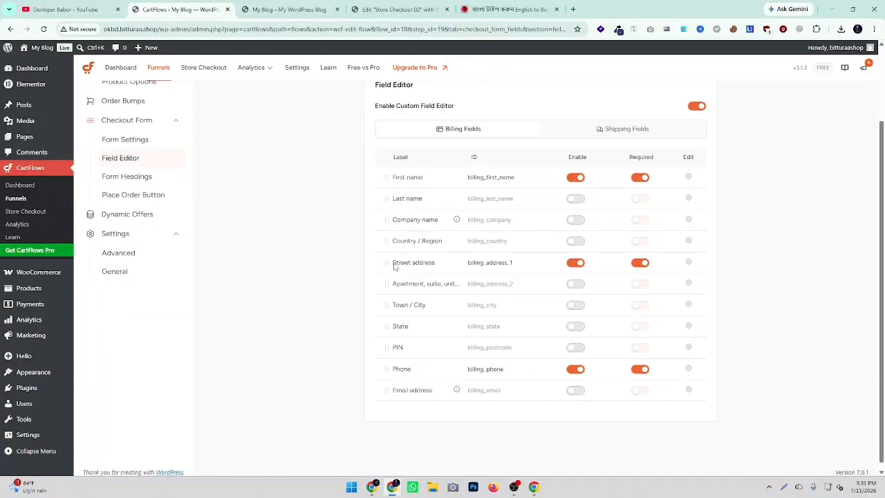
pyautogui.click(687, 263)
pyautogui.click(440, 315)
pyautogui.click(412, 371)
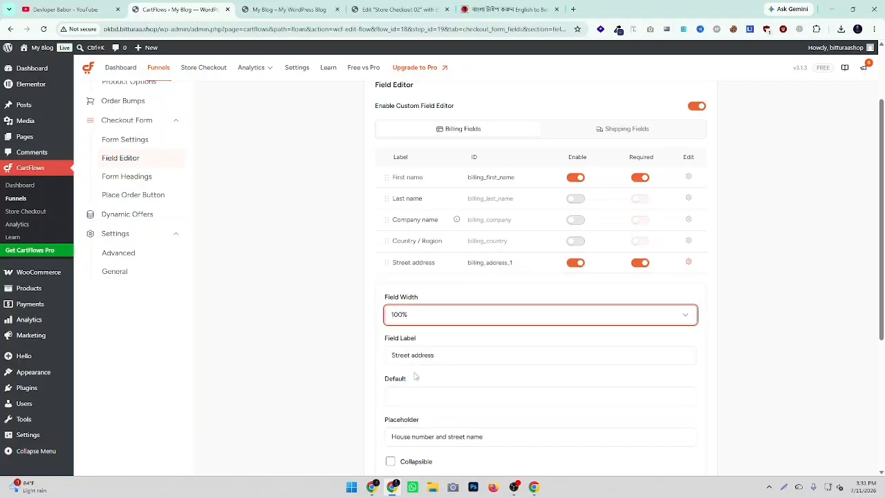
pyautogui.doubleClick(422, 356)
pyautogui.hotkey('ctrl', 'a')
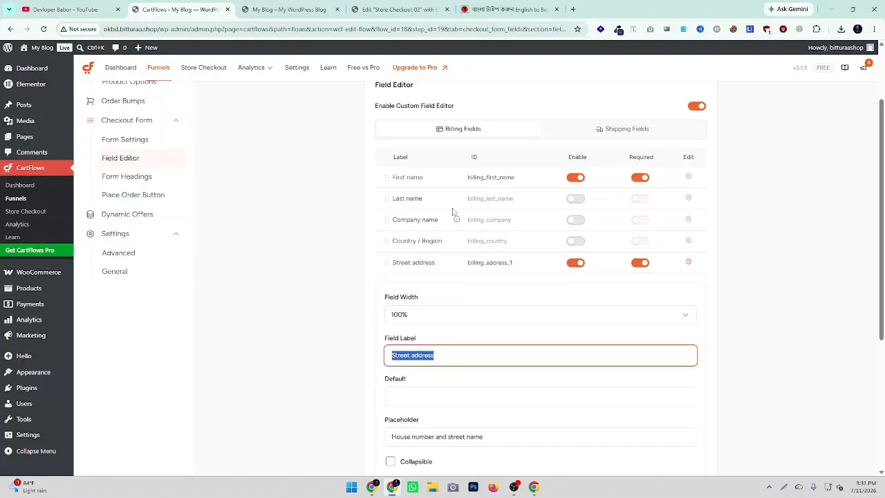
# Step: On the Easy Bengali Typing site, change the text to "আপনার ঠিকানা" and copy it
pyautogui.click(504, 9)
pyautogui.moveTo(212, 221); pyautogui.dragTo(286, 221)
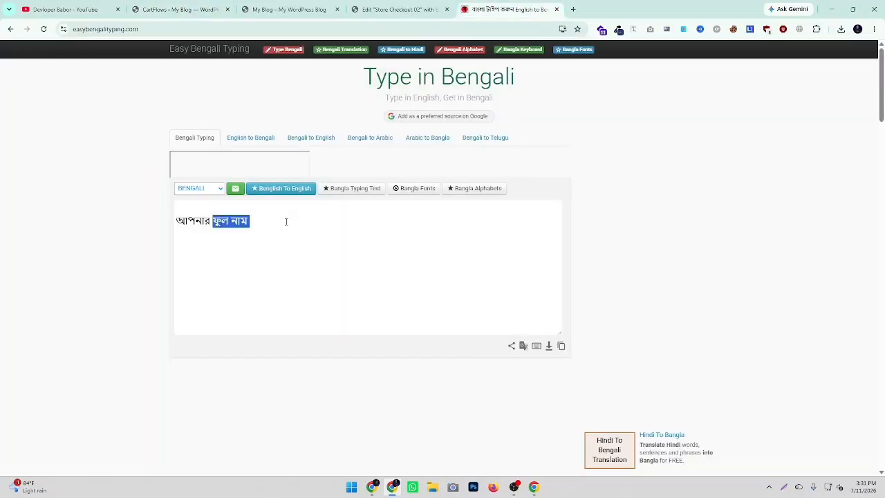
pyautogui.write('thi')
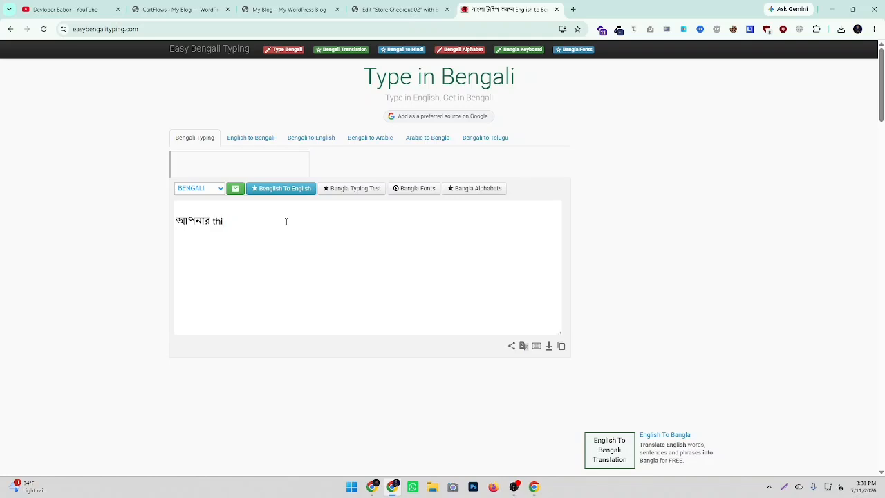
pyautogui.write('kana')
pyautogui.hotkey('ctrl', 'shift', 'Left')
pyautogui.hotkey('ctrl', 'shift', 'Left')
pyautogui.rightClick(218, 223)
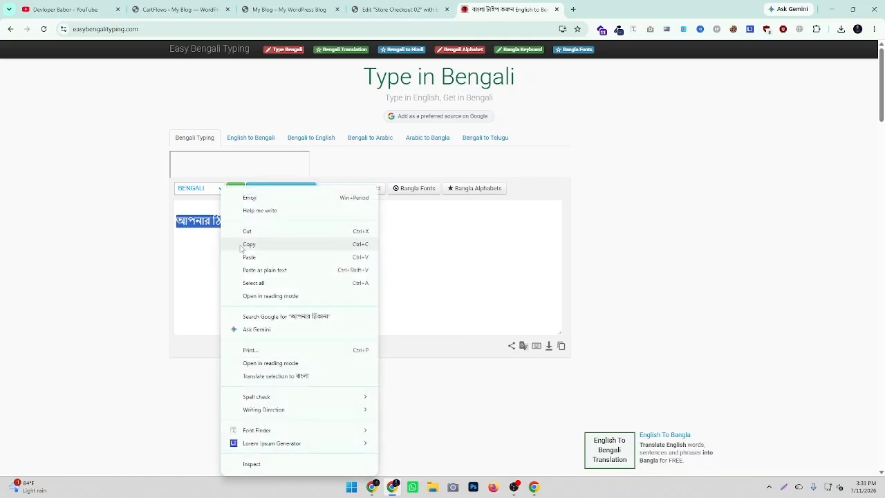
pyautogui.click(232, 245)
# Step: Back in the CartFlows Field Editor, replace the Street address label with "আপনার ঠিকানা" and clear the field's placeholder
pyautogui.click(188, 7)
pyautogui.rightClick(412, 354)
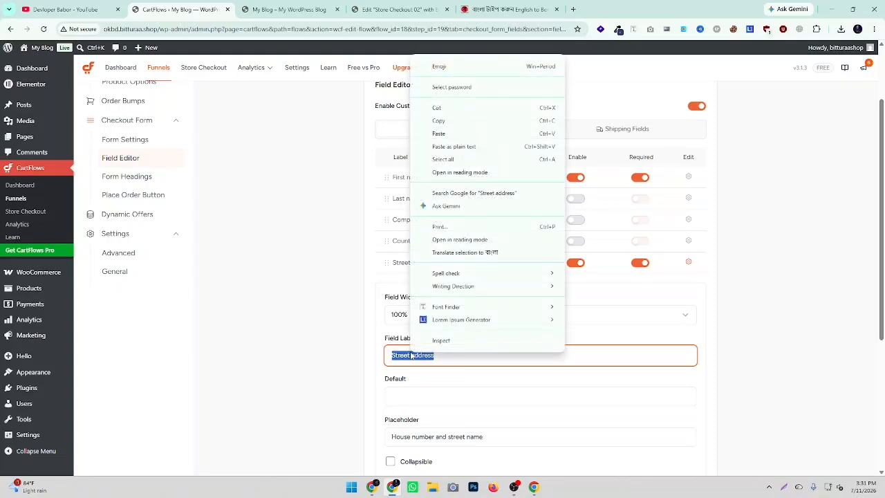
pyautogui.click(438, 134)
pyautogui.scroll(-2, 436, 276)
pyautogui.click(404, 297)
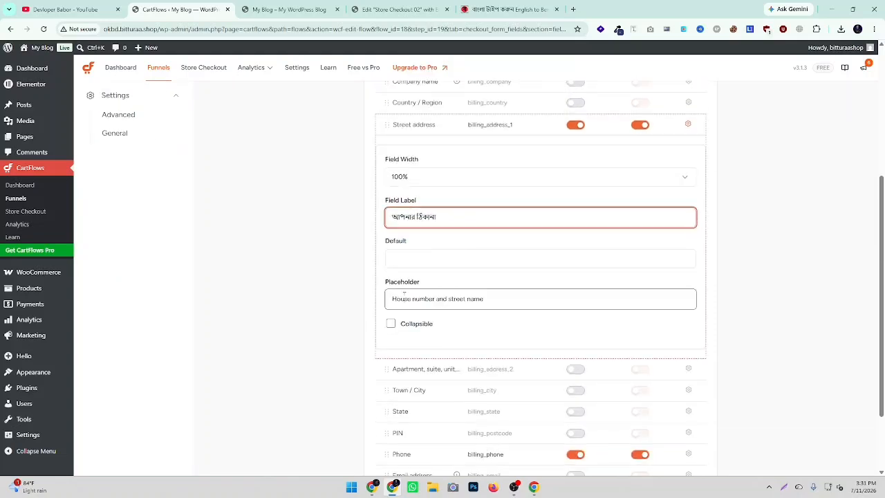
pyautogui.hotkey('ctrl', 'a')
pyautogui.press('BackSpace')
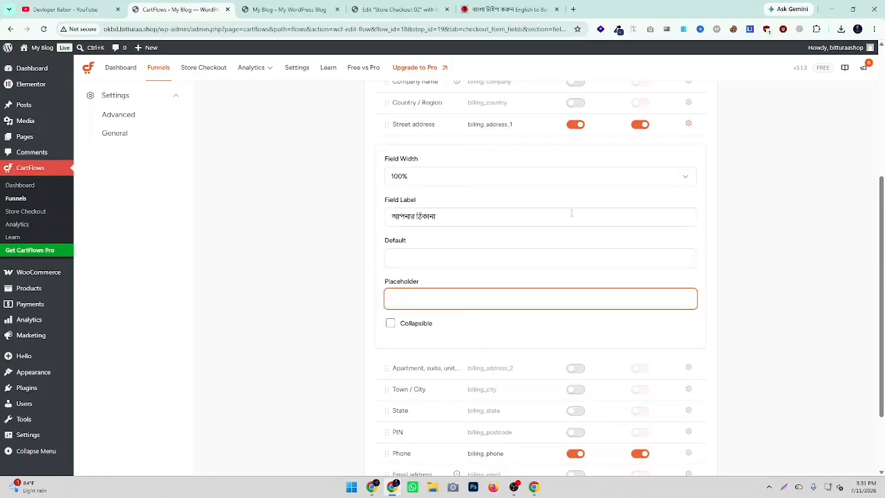
pyautogui.click(689, 126)
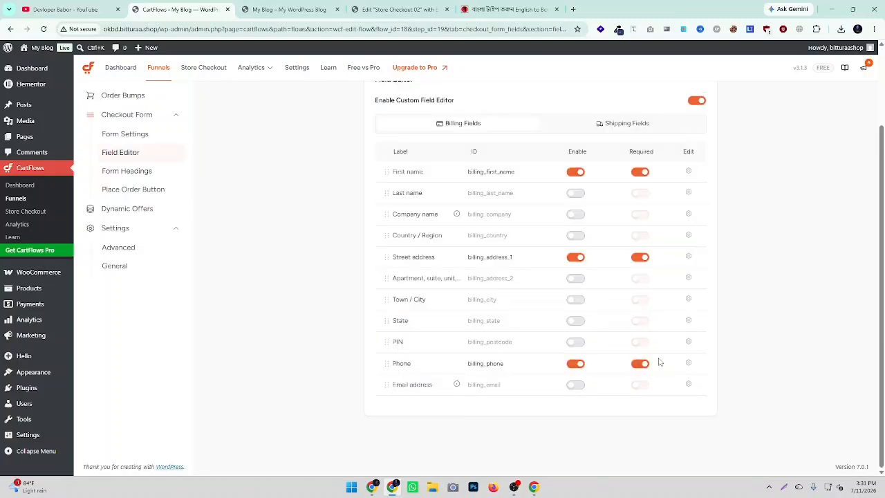
# Step: Open the Phone billing field's settings and select its label text
pyautogui.click(687, 363)
pyautogui.scroll(-2, 563, 300)
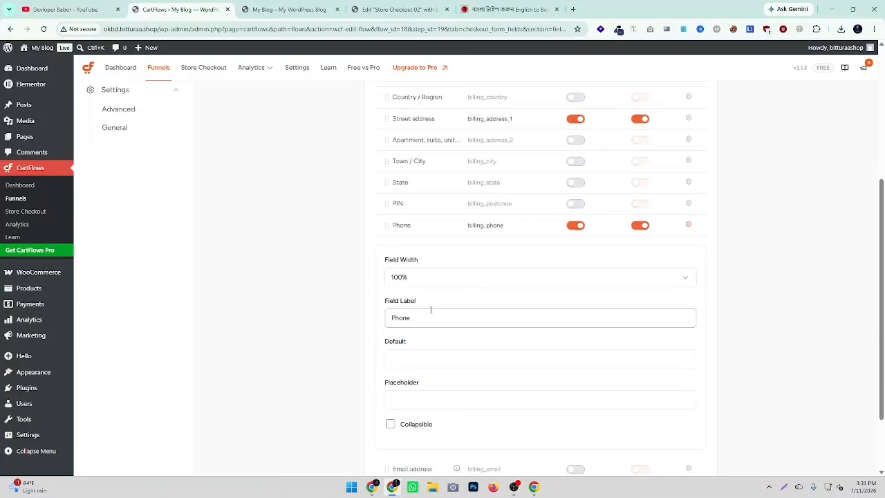
pyautogui.scroll(-1, 427, 290)
pyautogui.click(405, 272)
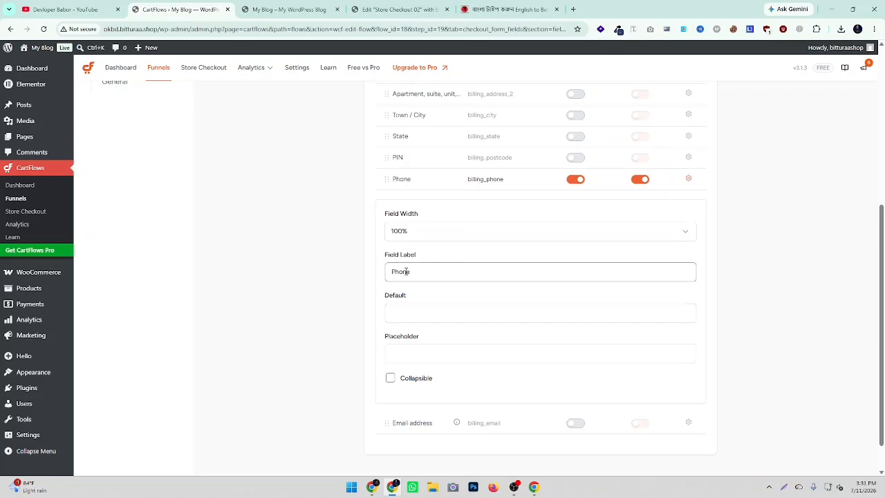
pyautogui.doubleClick(404, 272)
# Step: On the Easy Bengali Typing site, change the text to "আপনার নাম্বার" and cut it
pyautogui.click(511, 9)
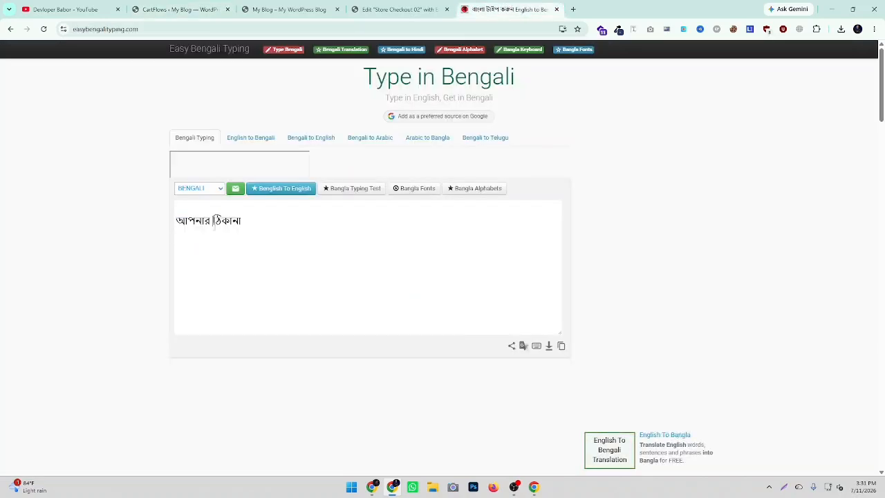
pyautogui.moveTo(212, 222); pyautogui.dragTo(290, 226)
pyautogui.write('number')
pyautogui.press('BackSpace')
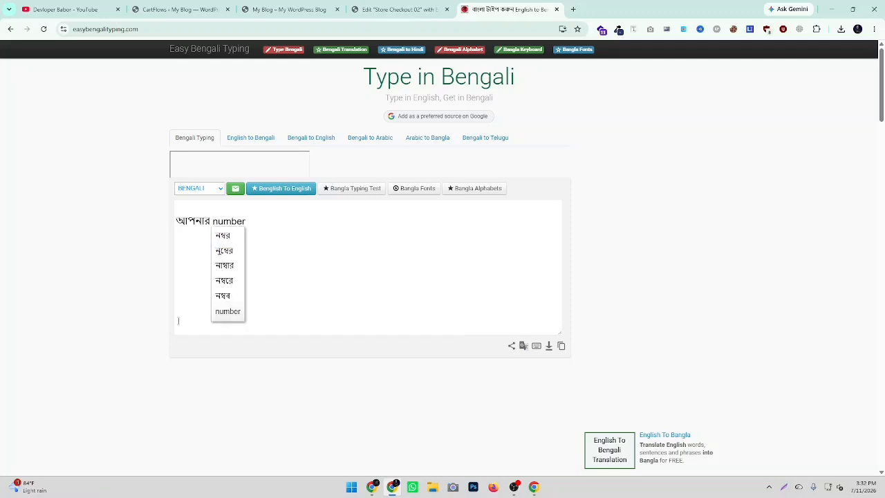
pyautogui.click(224, 265)
pyautogui.moveTo(253, 225); pyautogui.dragTo(169, 226)
pyautogui.rightClick(227, 220)
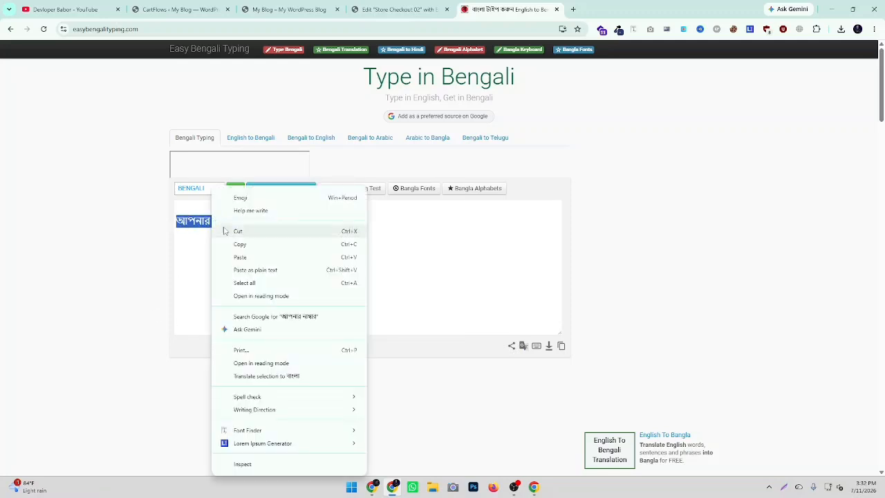
pyautogui.click(235, 230)
# Step: Back in the CartFlows Field Editor, replace the Phone label with "আপনার নাম্বার" and save the settings
pyautogui.hotkey('ctrl', 'shift', 'Tab')
pyautogui.hotkey('ctrl', 'shift', 'Tab')
pyautogui.hotkey('ctrl', 'shift', 'Tab')
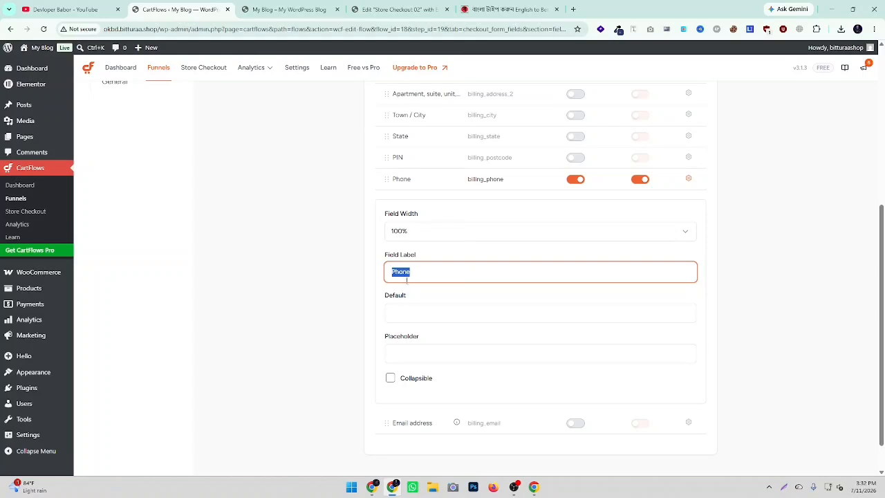
pyautogui.hotkey('ctrl', 'v')
pyautogui.click(687, 179)
pyautogui.scroll(3, 701, 154)
pyautogui.click(692, 144)
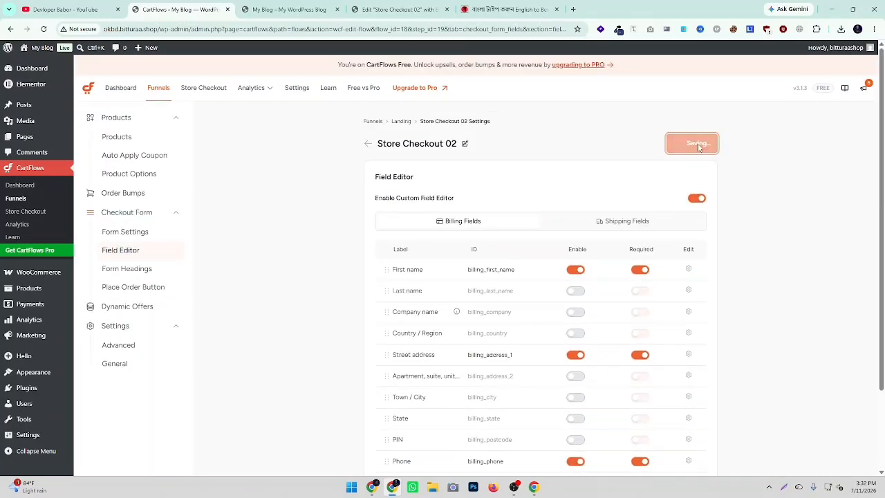
# Step: Reload the landing page and check the billing fields in its checkout form
pyautogui.click(304, 9)
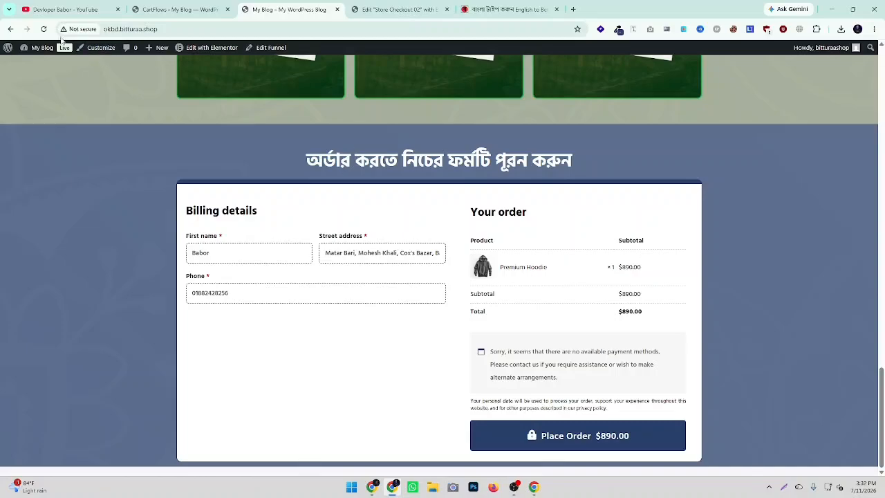
pyautogui.click(43, 29)
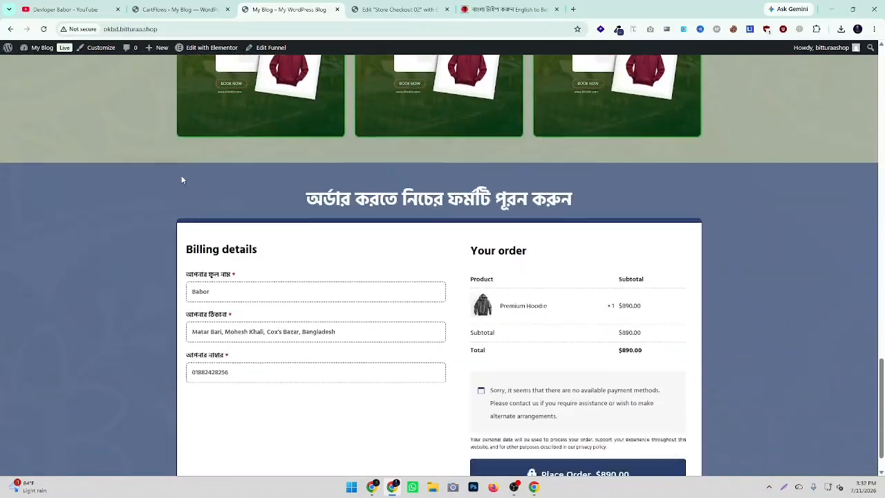
pyautogui.moveTo(183, 228); pyautogui.dragTo(361, 250)
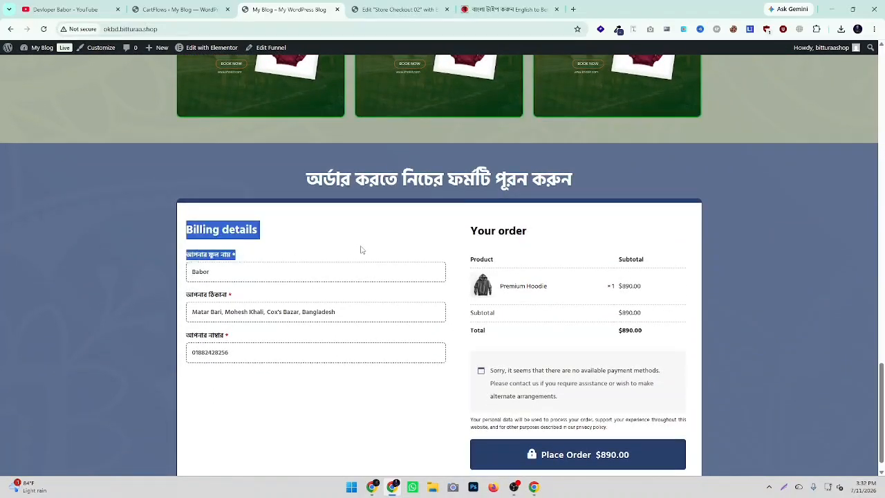
pyautogui.click(346, 245)
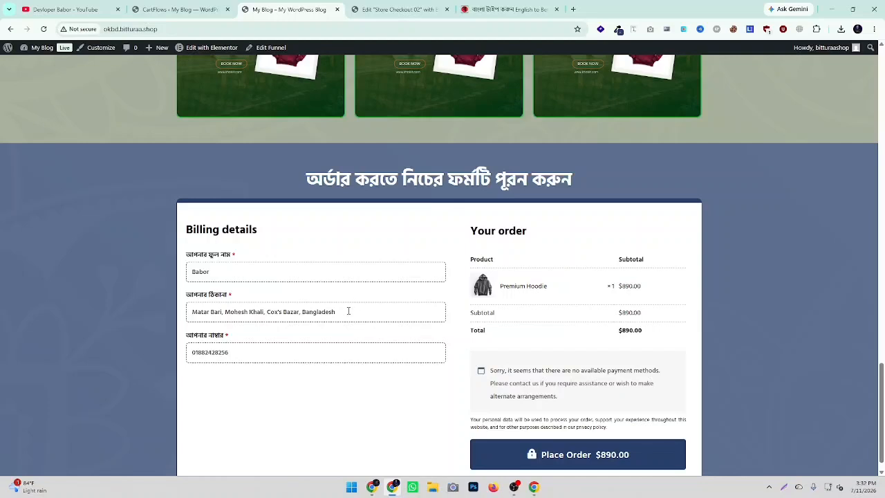
# Step: Clear the prefilled address, full name and phone number from the checkout form's billing fields
pyautogui.moveTo(347, 311); pyautogui.dragTo(141, 306)
pyautogui.press('BackSpace')
pyautogui.moveTo(237, 274); pyautogui.dragTo(181, 272)
pyautogui.press('BackSpace')
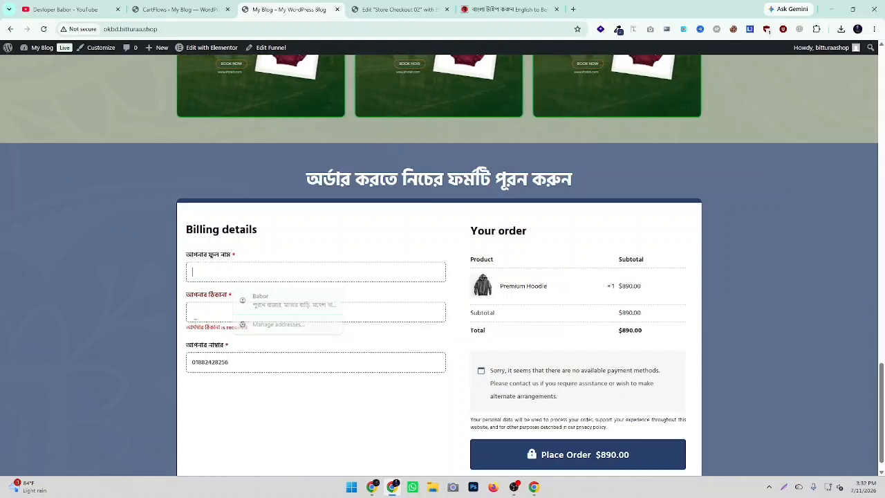
pyautogui.moveTo(236, 364); pyautogui.dragTo(180, 367)
pyautogui.press('BackSpace')
pyautogui.click(260, 430)
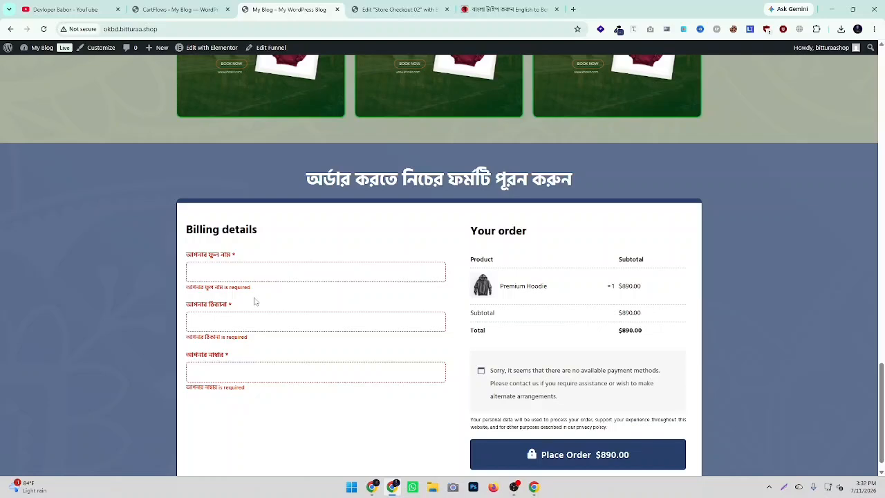
# Step: Examine the three Bengali billing labels and the payment method notice in the checkout form
pyautogui.moveTo(185, 255); pyautogui.dragTo(229, 256)
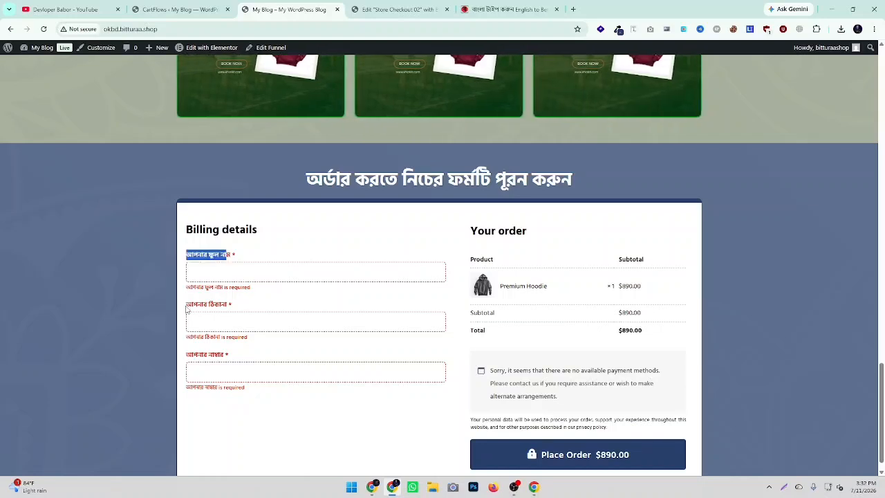
pyautogui.moveTo(187, 308); pyautogui.dragTo(223, 312)
pyautogui.moveTo(188, 356); pyautogui.dragTo(263, 354)
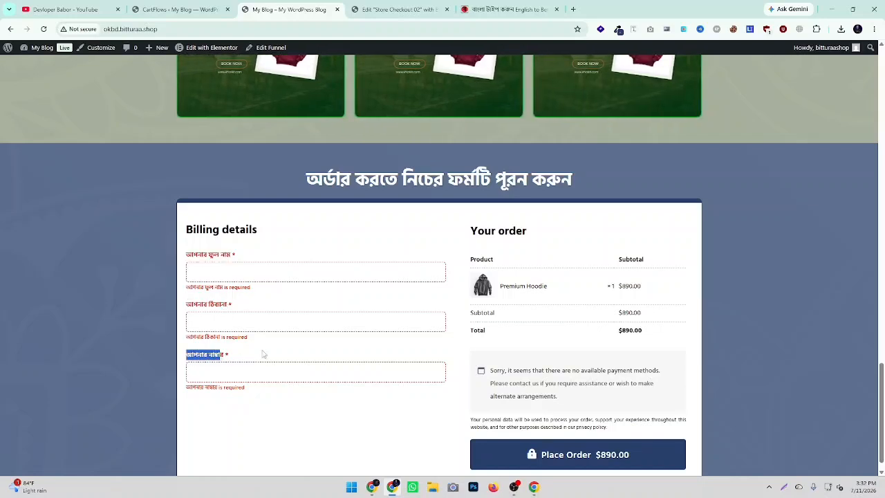
pyautogui.click(262, 354)
pyautogui.scroll(-1, 270, 361)
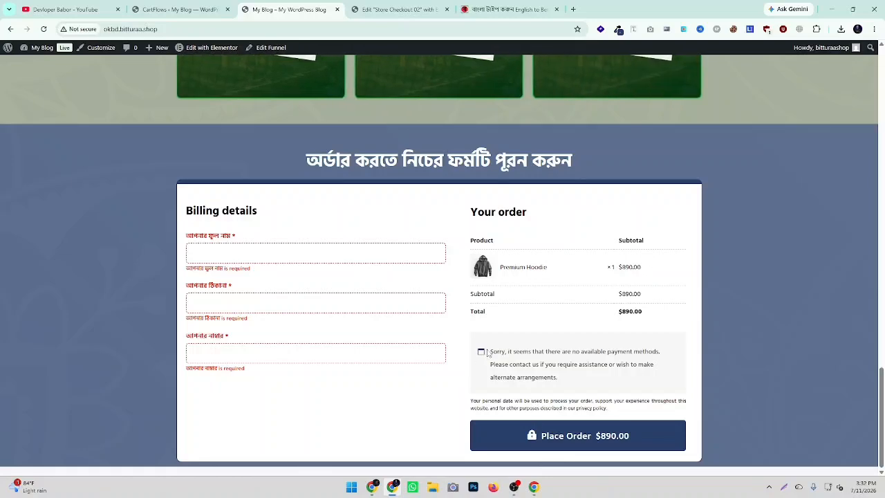
pyautogui.moveTo(487, 354); pyautogui.dragTo(598, 379)
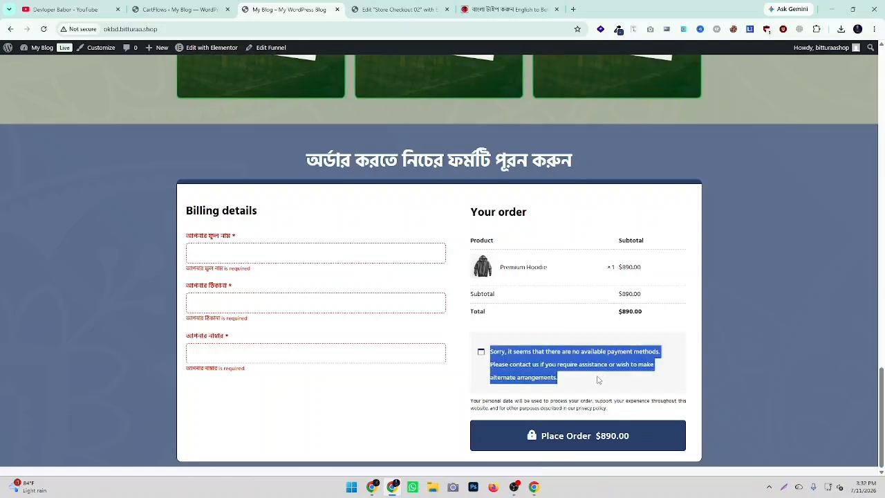
# Step: Enable Cash on delivery under the offline payment methods in the WooCommerce settings and open its configuration
pyautogui.click(166, 11)
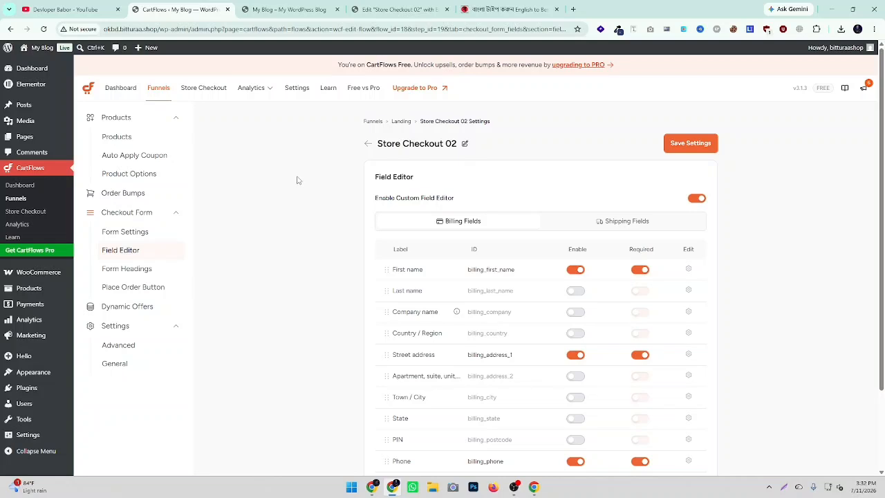
pyautogui.moveTo(47, 271)
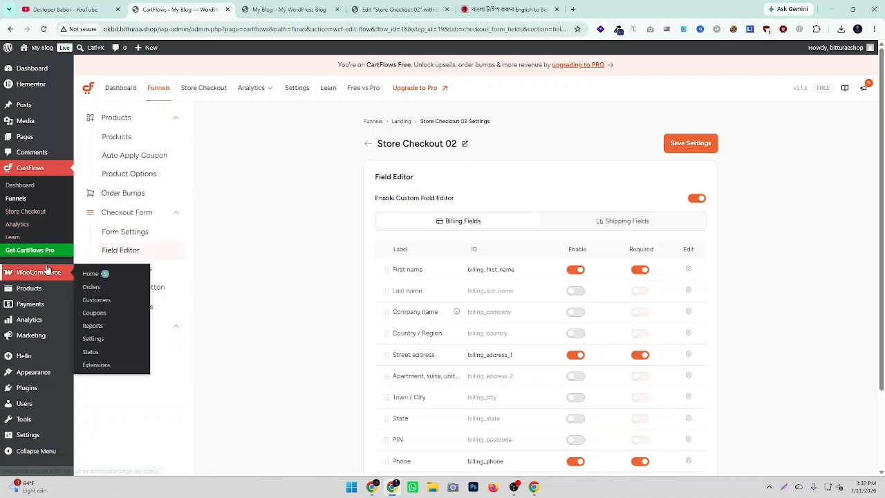
pyautogui.click(94, 339)
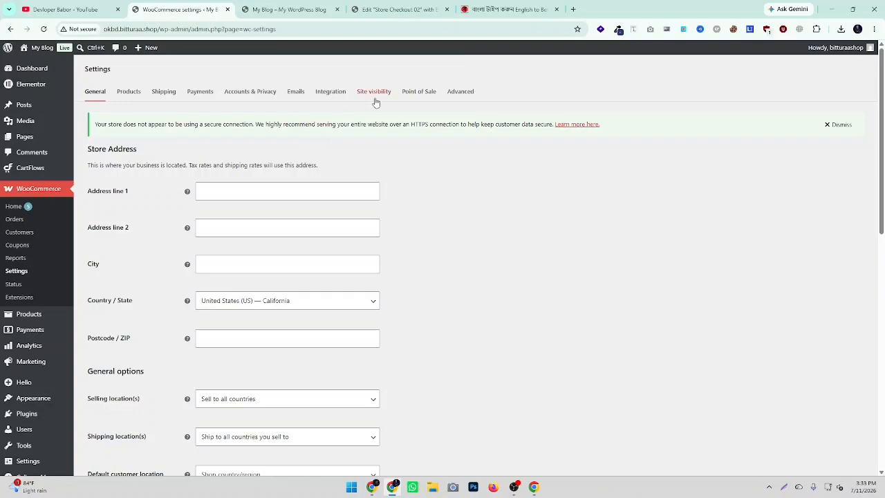
pyautogui.click(205, 95)
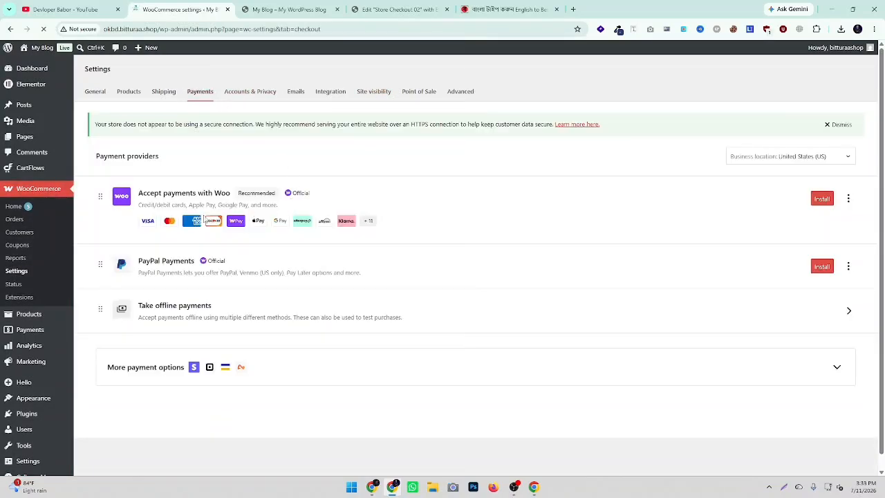
pyautogui.click(206, 308)
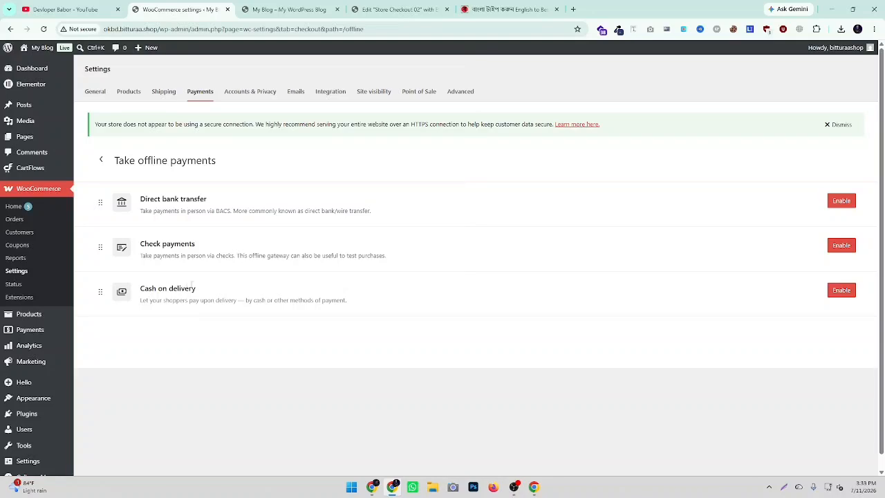
pyautogui.click(834, 293)
pyautogui.click(836, 291)
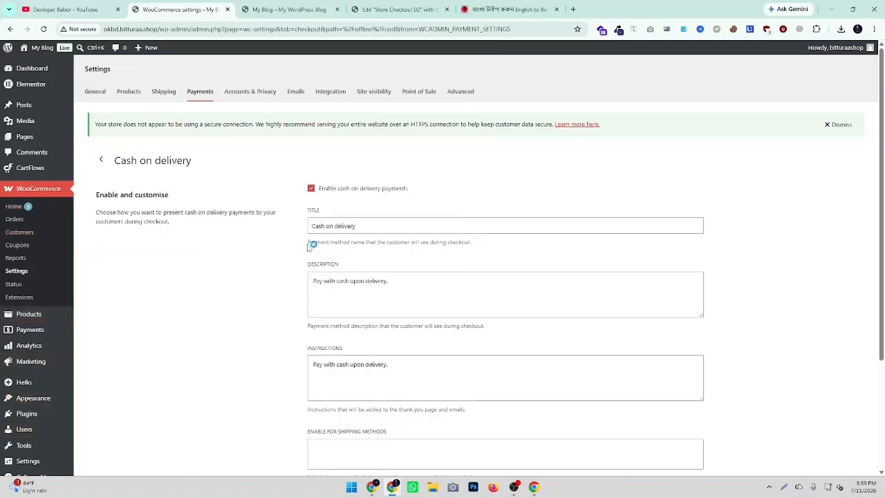
# Step: Examine the customer-facing title and description of the Cash on delivery method
pyautogui.moveTo(321, 223); pyautogui.dragTo(338, 276)
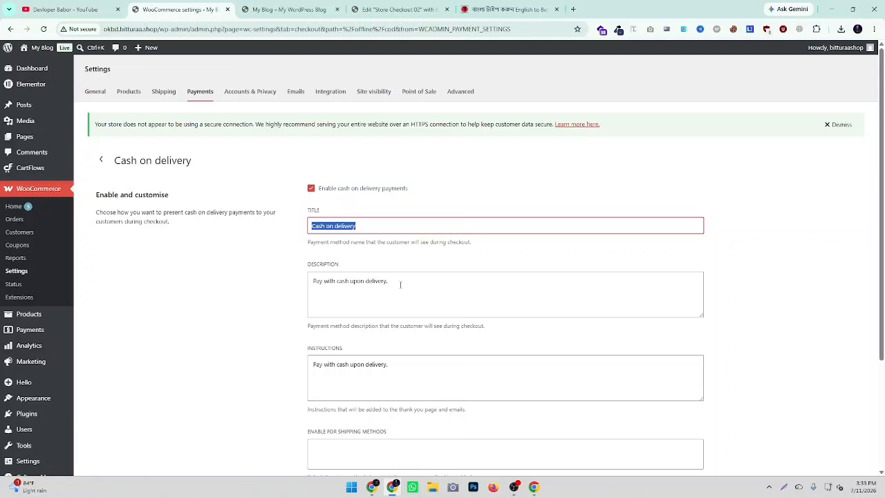
pyautogui.tripleClick(346, 226)
pyautogui.tripleClick(347, 284)
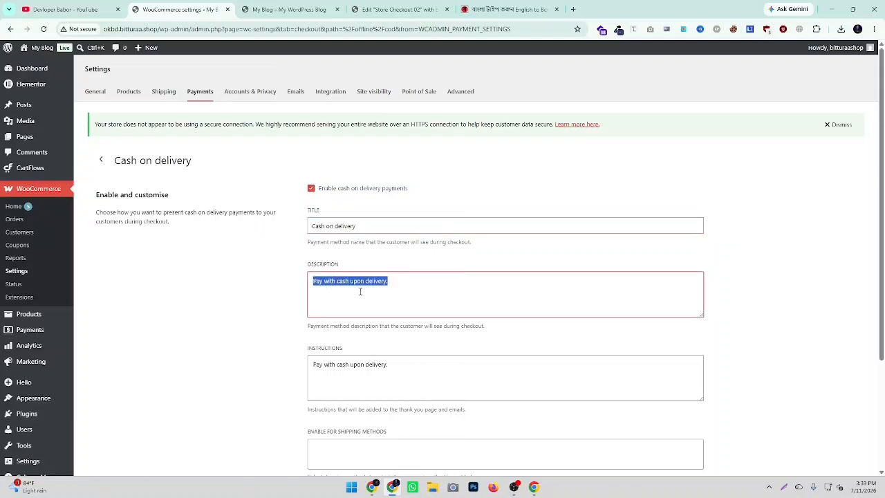
# Step: On the Easy Bengali Typing site, write the phrase "পণ্য হাতে পেয়ে"
pyautogui.click(508, 9)
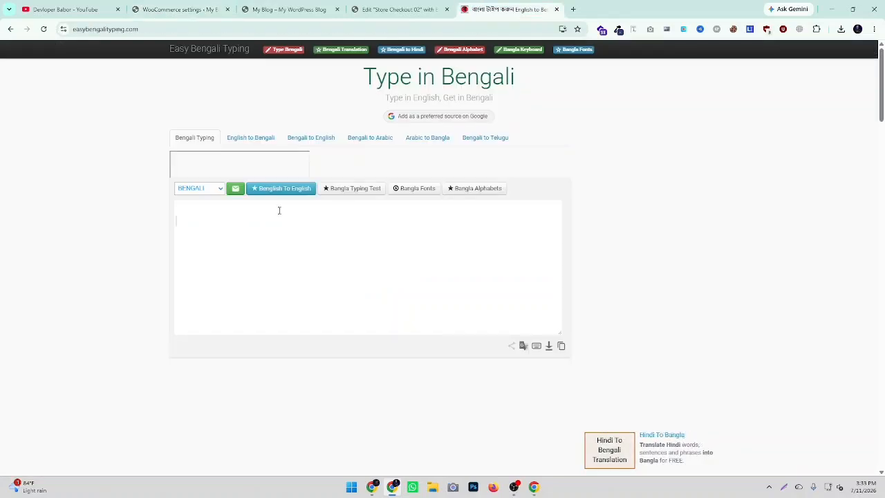
pyautogui.write('po')
pyautogui.write('hate ')
pyautogui.write('peye ')
# Step: Try to write the word "payment" in Bengali after the phrase "পণ্য হাতে পেয়ে"
pyautogui.write('pamynet')
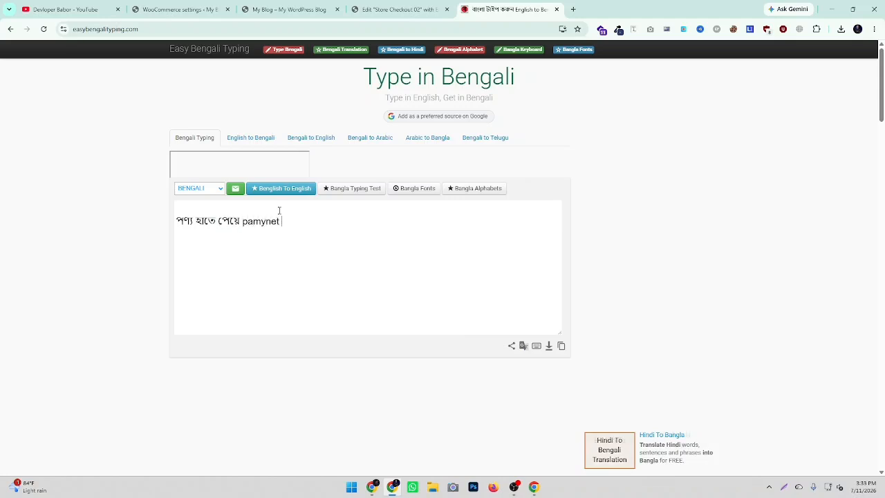
pyautogui.press('BackSpace')
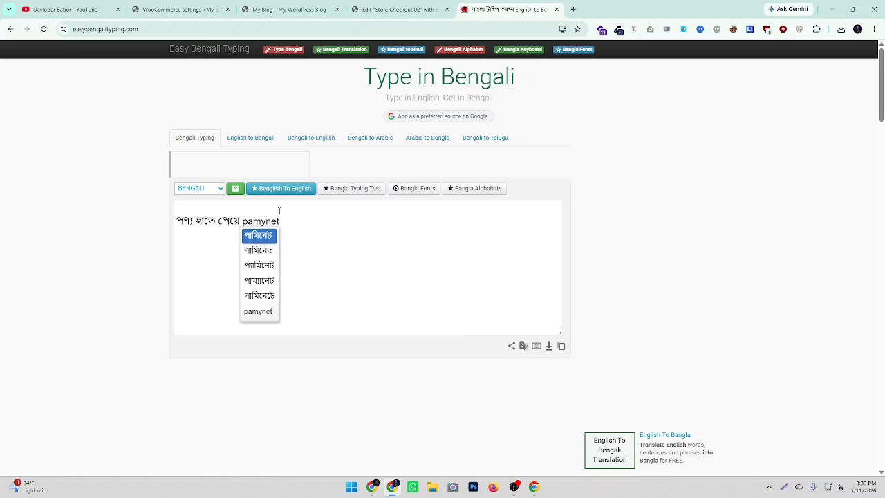
pyautogui.press('Escape')
pyautogui.press('BackSpace')
pyautogui.press('BackSpace')
pyautogui.press('BackSpace')
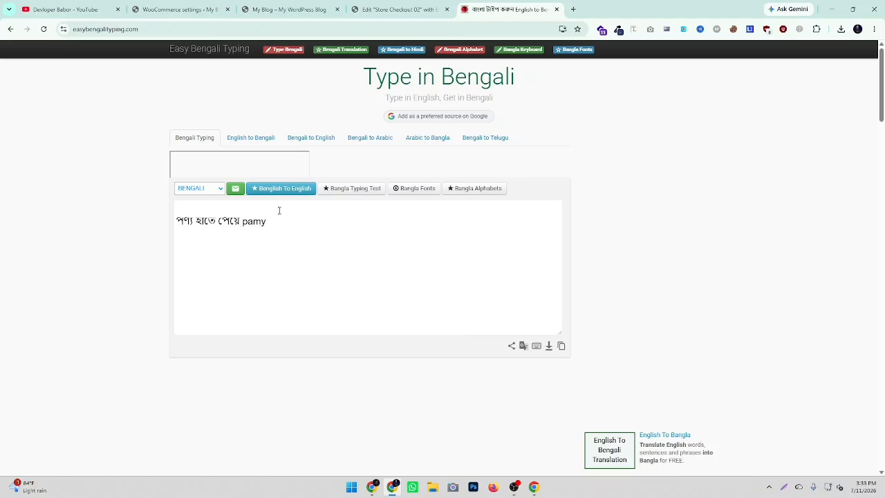
pyautogui.write('ant')
pyautogui.press('BackSpace')
pyautogui.press('Escape')
pyautogui.press('BackSpace')
pyautogui.press('BackSpace')
pyautogui.press('BackSpace')
pyautogui.press('BackSpace')
pyautogui.write('eymapte')
pyautogui.press('BackSpace')
pyautogui.press('Escape')
pyautogui.press('BackSpace')
pyautogui.press('BackSpace')
pyautogui.press('BackSpace')
pyautogui.press('BackSpace')
pyautogui.press('BackSpace')
pyautogui.press('BackSpace')
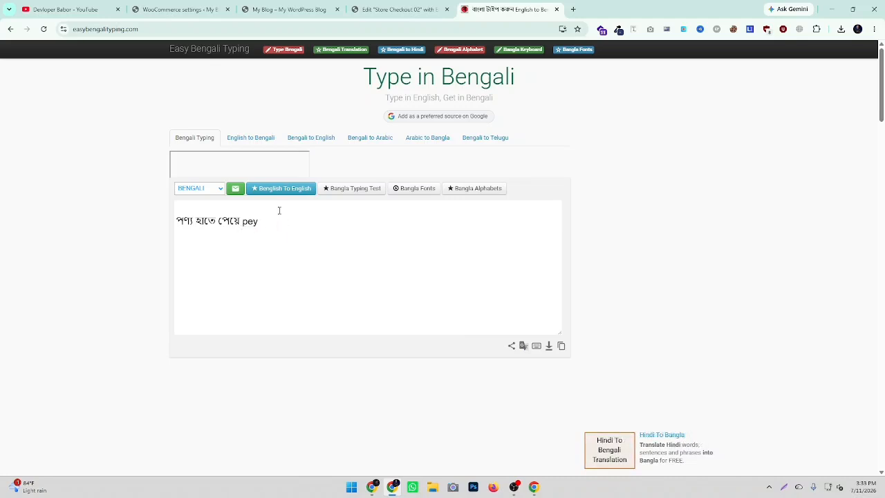
pyautogui.write('ye')
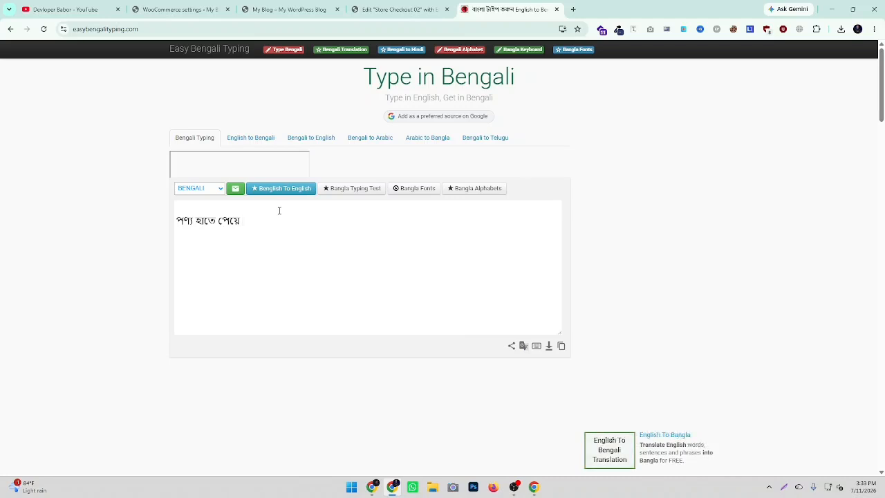
pyautogui.moveTo(279, 210); pyautogui.dragTo(179, 220)
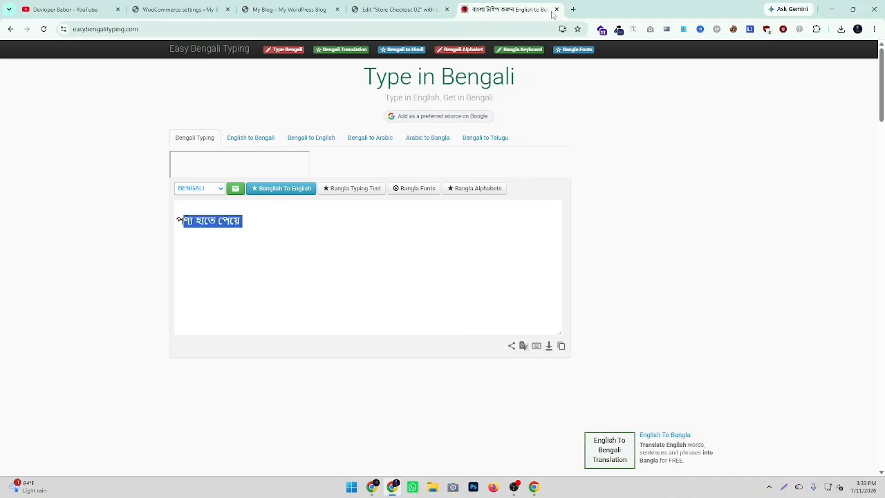
pyautogui.click(288, 9)
pyautogui.click(390, 9)
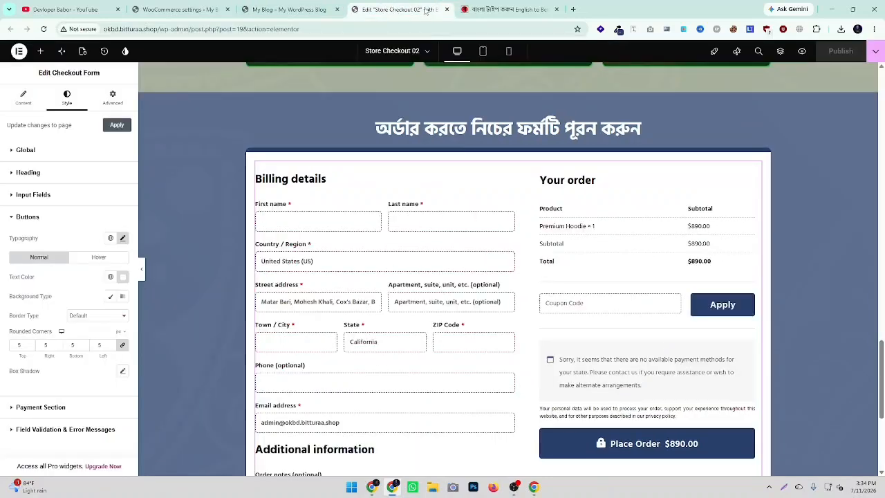
# Step: Translate the word "payment" from English to Bangla with Google Translate, and return to the Bengali typing site
pyautogui.click(573, 9)
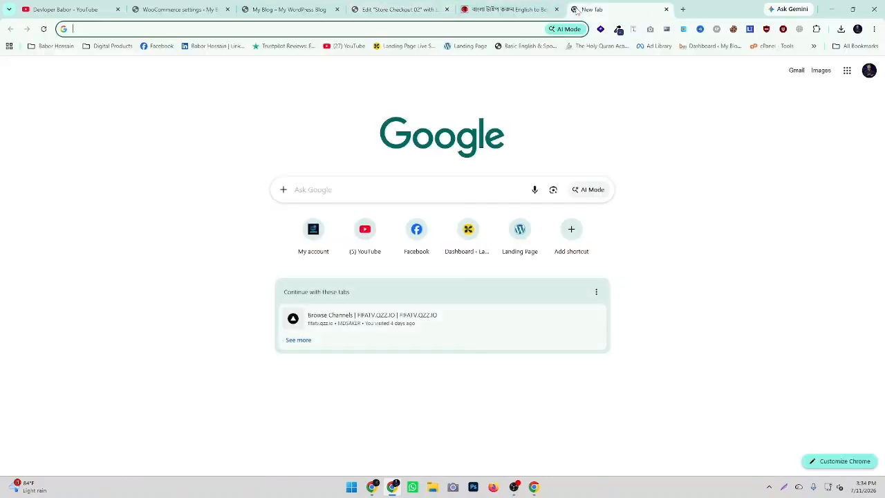
pyautogui.write('g')
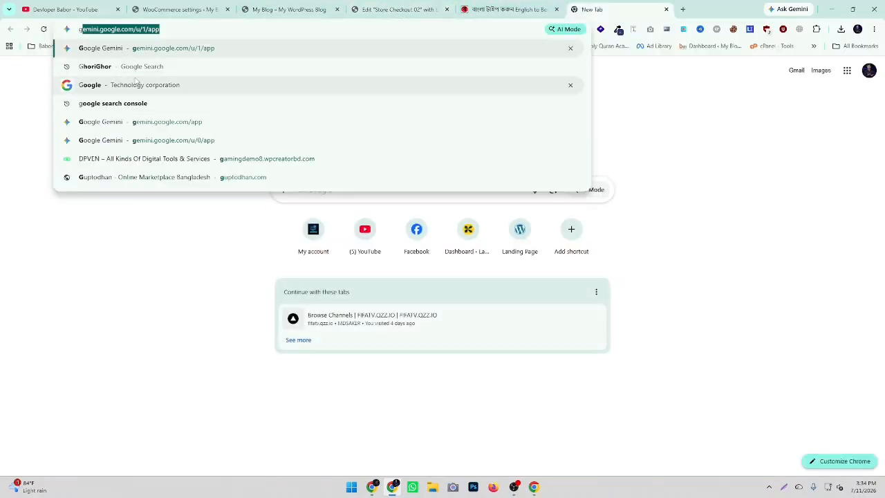
pyautogui.write('ogg')
pyautogui.click(137, 84)
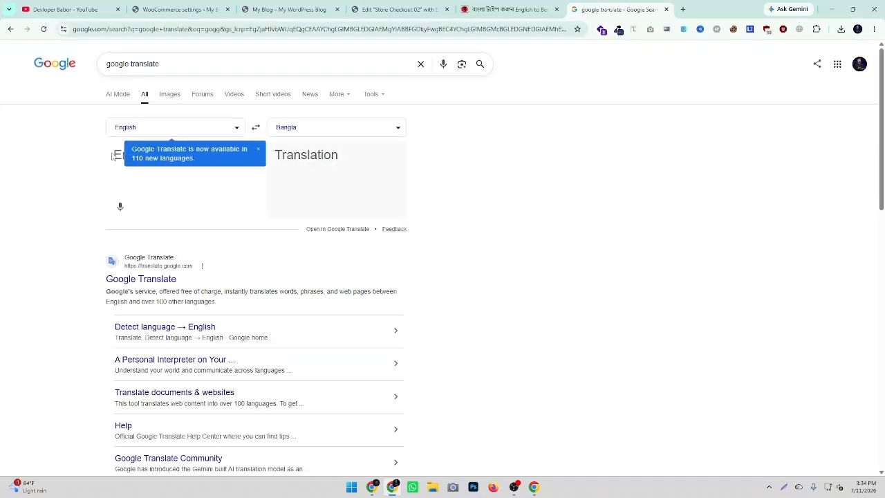
pyautogui.click(114, 155)
pyautogui.write('pa')
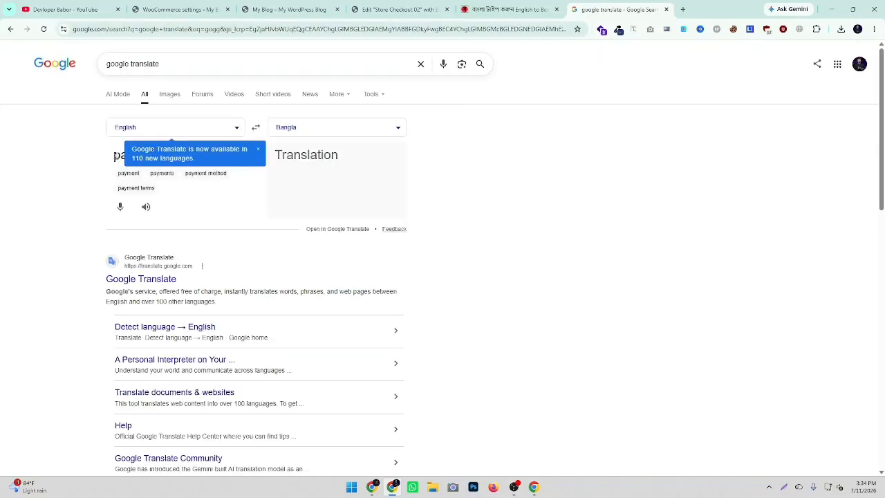
pyautogui.write('yment')
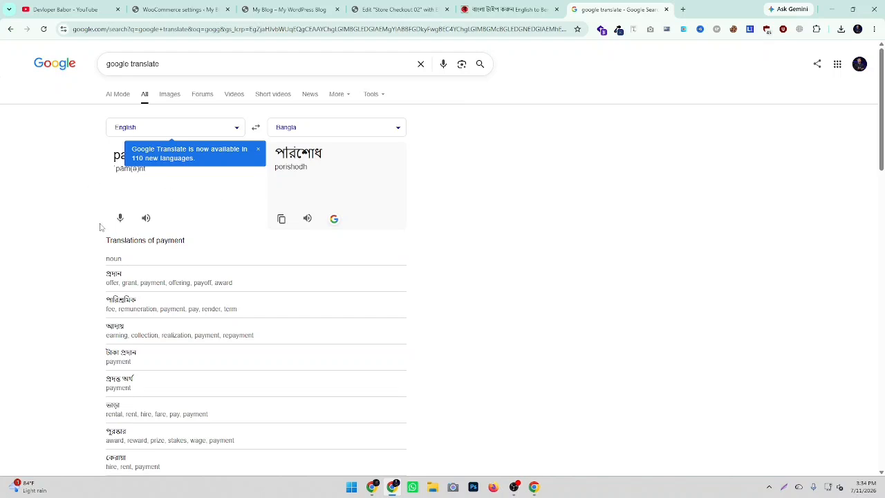
pyautogui.click(508, 9)
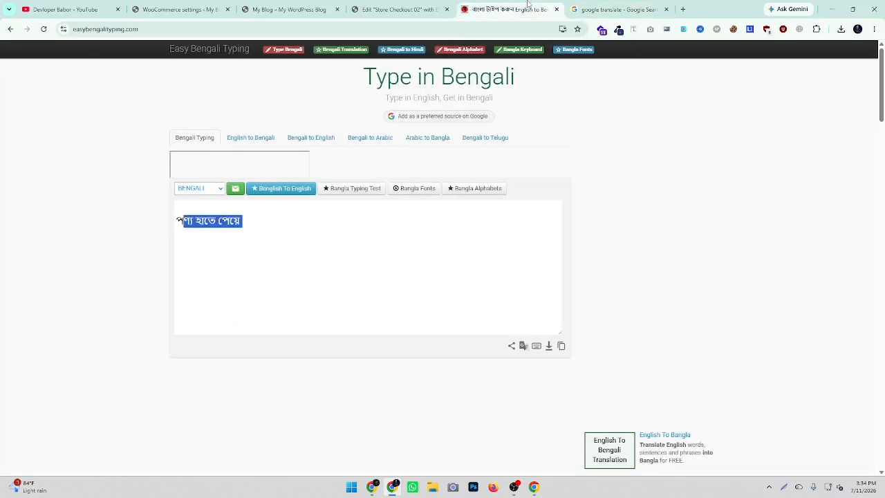
# Step: Load developerbabor.com/template/ in a new browser tab
pyautogui.click(682, 9)
pyautogui.click(116, 30)
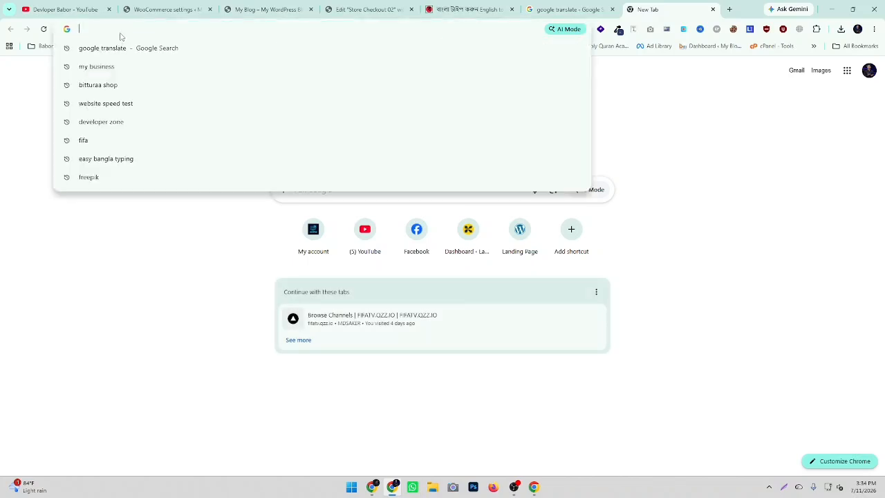
pyautogui.write('developerbabor.com/template/')
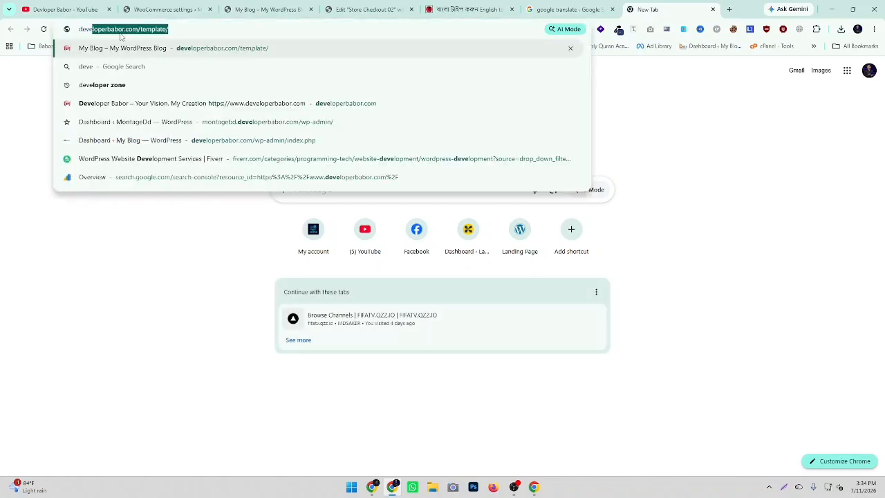
pyautogui.click(143, 56)
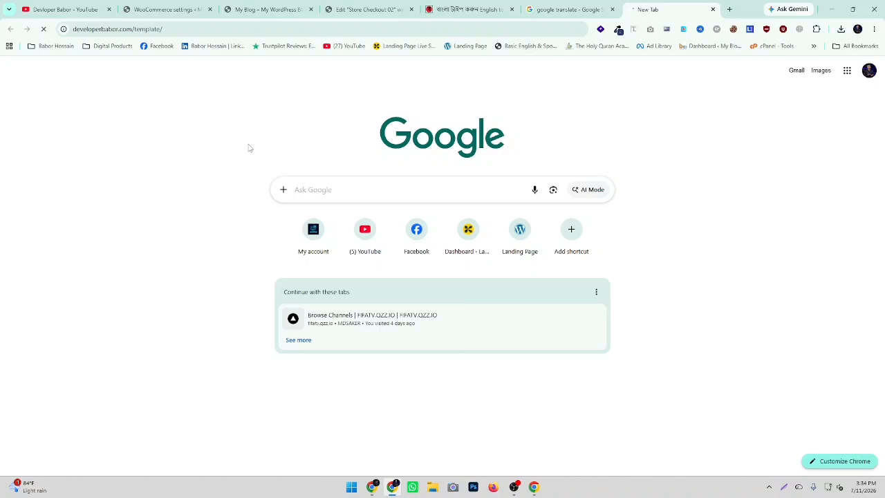
# Step: Try to open the bookmarked landing page sites in separate browser tabs
pyautogui.rightClick(397, 45)
pyautogui.rightClick(470, 46)
pyautogui.rightClick(470, 44)
pyautogui.click(489, 59)
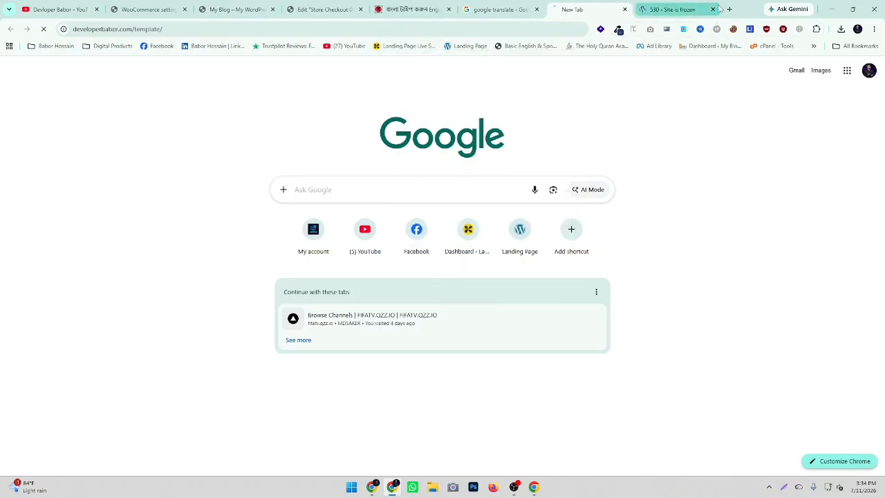
pyautogui.click(671, 4)
pyautogui.click(714, 9)
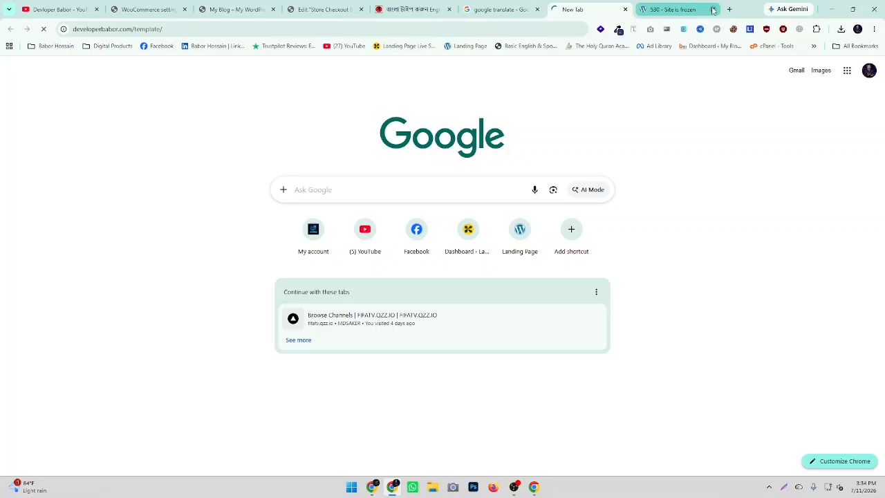
pyautogui.rightClick(393, 45)
pyautogui.click(659, 9)
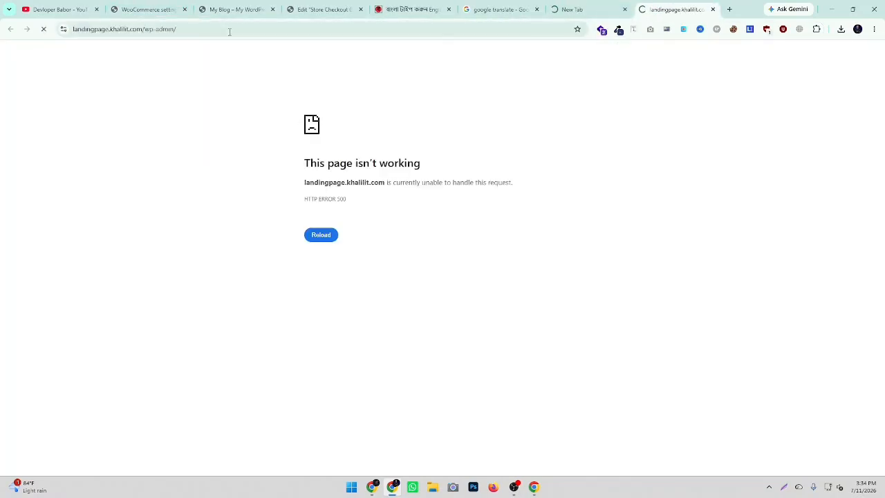
pyautogui.click(712, 9)
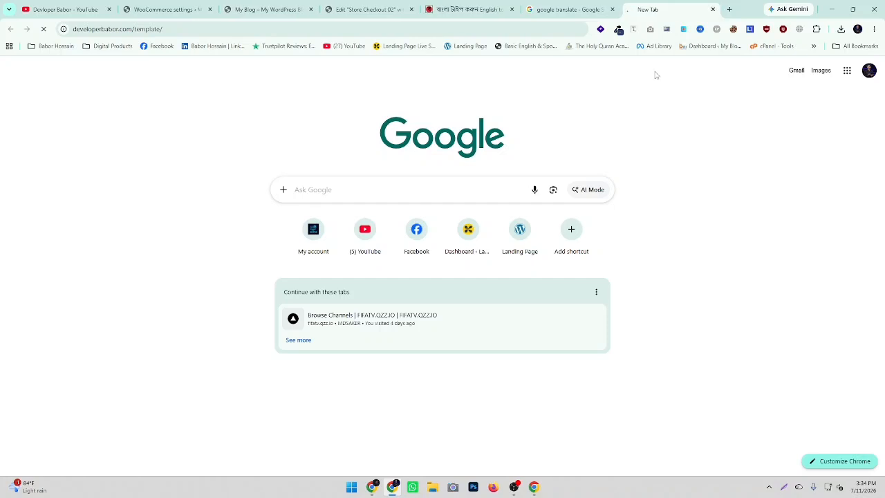
pyautogui.click(446, 5)
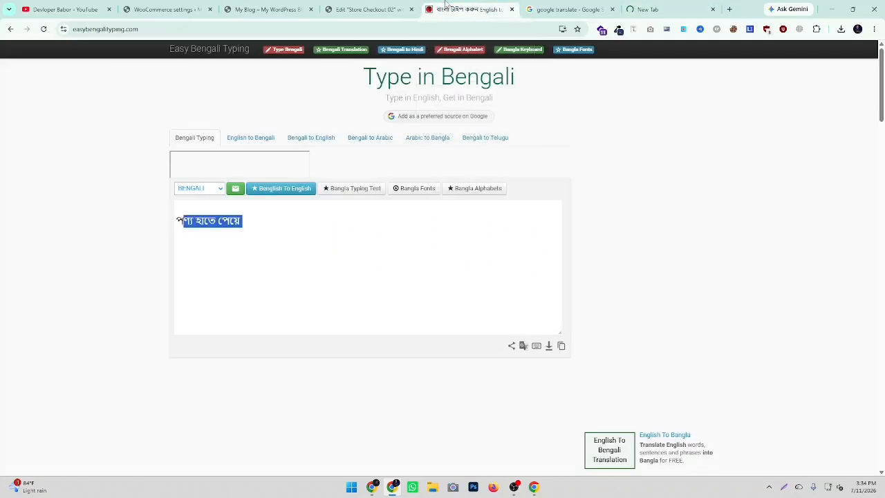
pyautogui.click(264, 225)
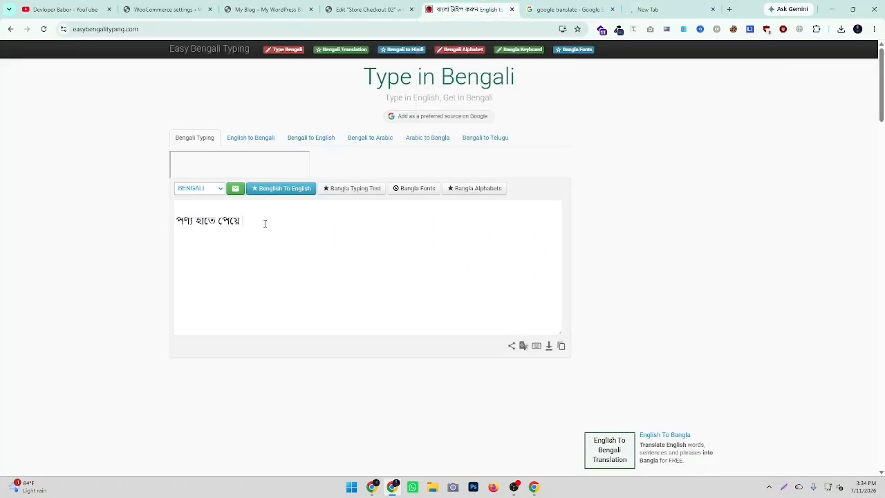
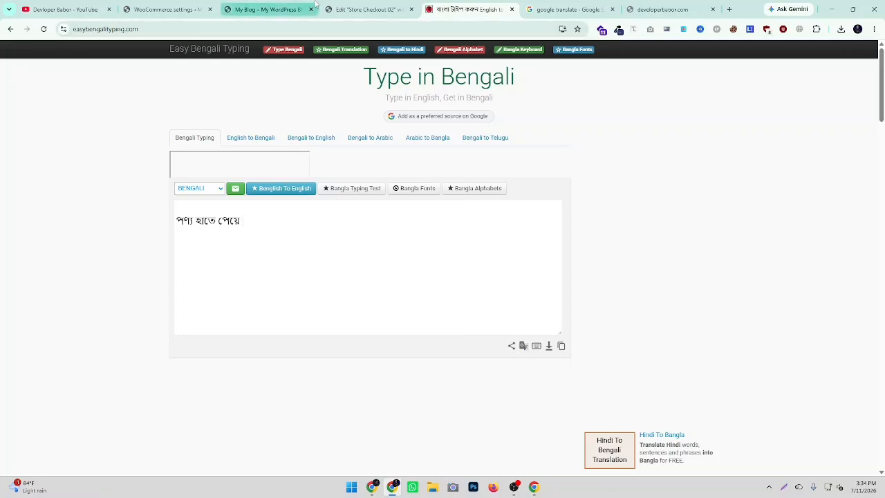
pyautogui.click(266, 9)
pyautogui.click(349, 9)
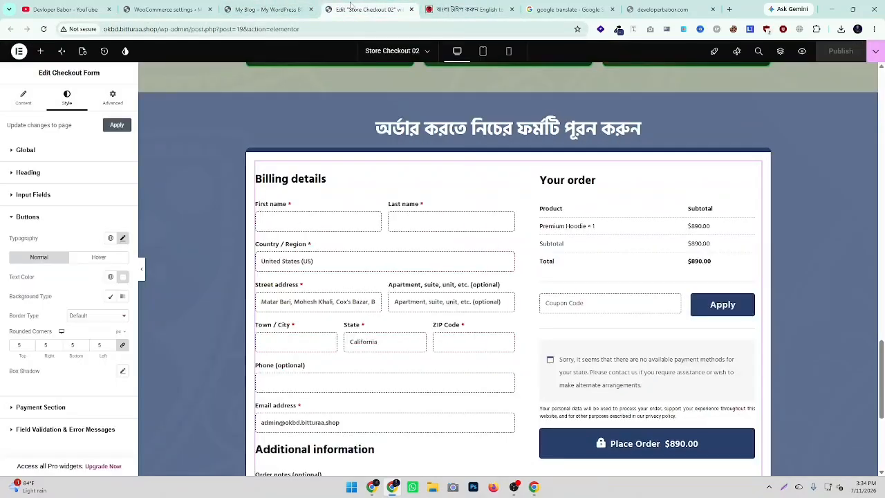
pyautogui.click(463, 8)
pyautogui.click(171, 5)
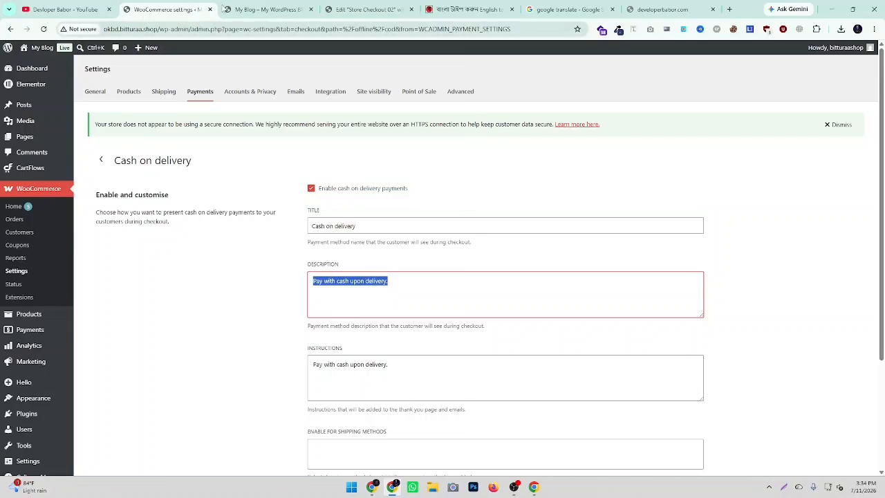
# Step: Reload the live landing page and examine the Cash on delivery section of its checkout form
pyautogui.click(252, 9)
pyautogui.rightClick(165, 159)
pyautogui.click(196, 196)
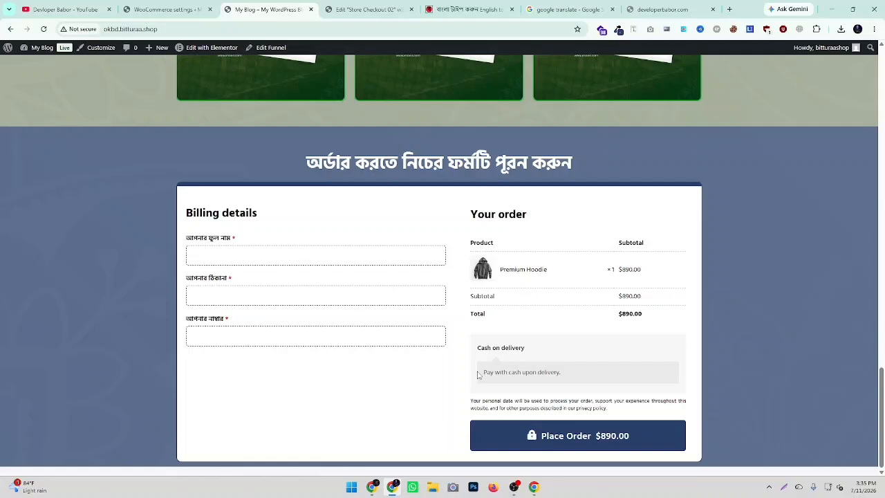
pyautogui.moveTo(481, 374)
pyautogui.mouseDown()
pyautogui.moveTo(578, 376)
pyautogui.moveTo(480, 373)
pyautogui.mouseUp()
pyautogui.click(505, 370)
# Step: In the WooCommerce shipping settings, open the "Rest of the world" zone for editing
pyautogui.click(142, 10)
pyautogui.click(275, 246)
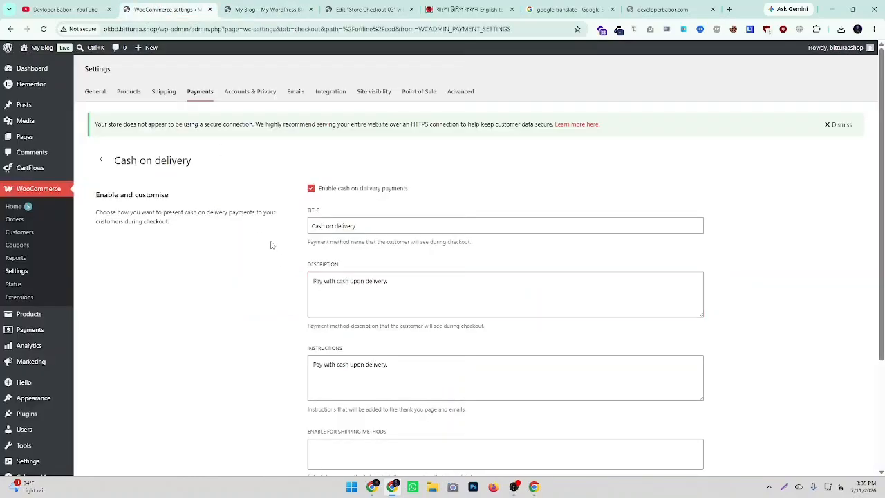
pyautogui.click(162, 101)
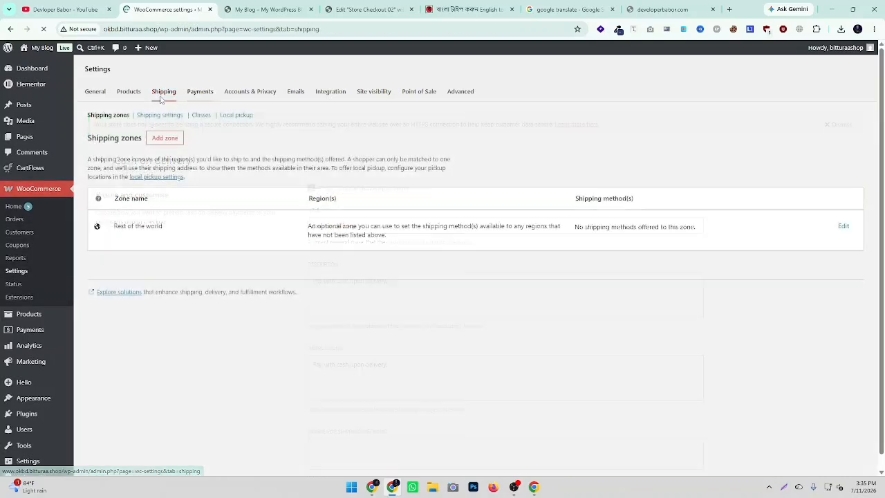
pyautogui.scroll(-1, 192, 318)
pyautogui.scroll(-2, 192, 318)
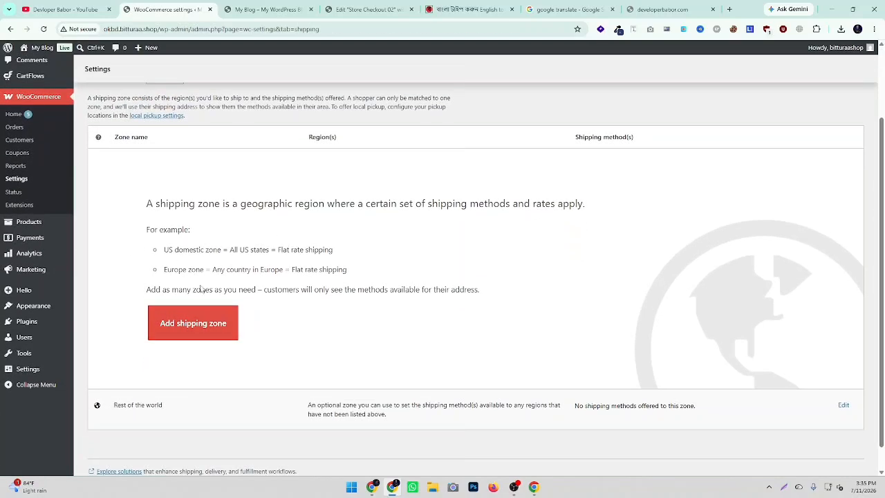
pyautogui.click(843, 351)
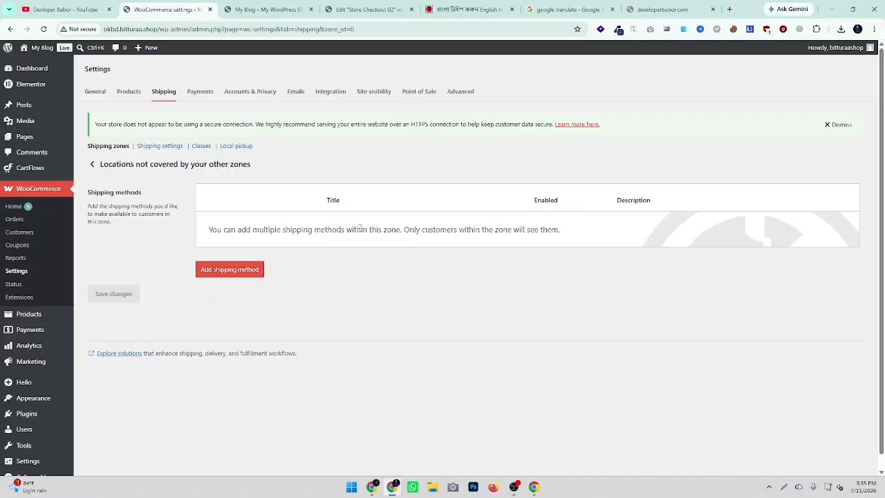
# Step: Start adding a Flat rate shipping method to the zone and select its default name for replacement
pyautogui.click(219, 272)
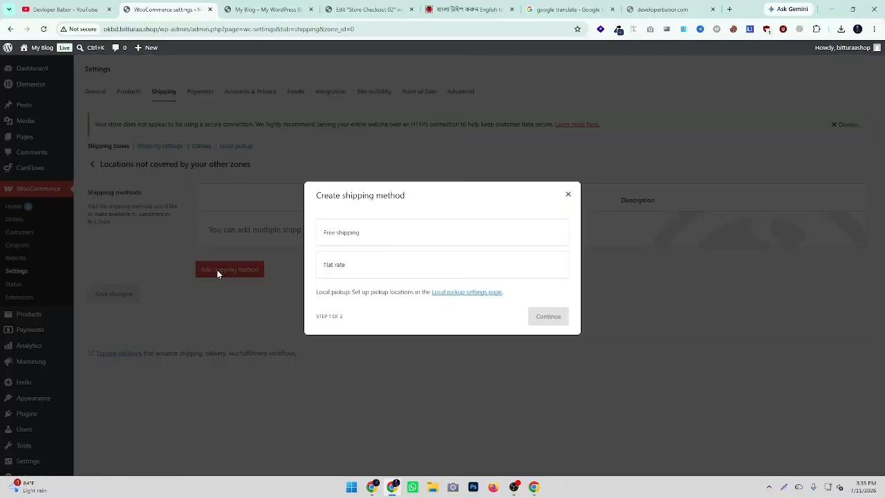
pyautogui.click(357, 268)
pyautogui.click(546, 323)
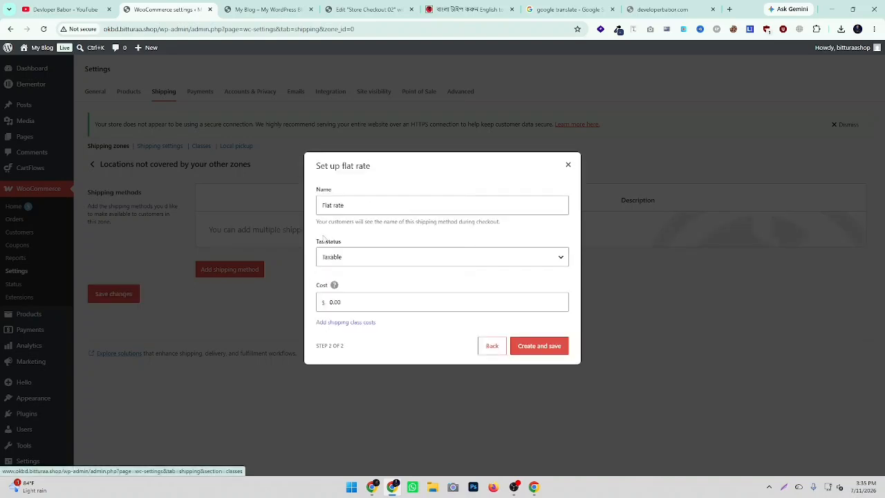
pyautogui.moveTo(344, 205); pyautogui.dragTo(322, 206)
# Step: On the Easy Bengali Typing site, replace the existing phrase with "ঢাকার ভিতরে" and copy it
pyautogui.click(470, 9)
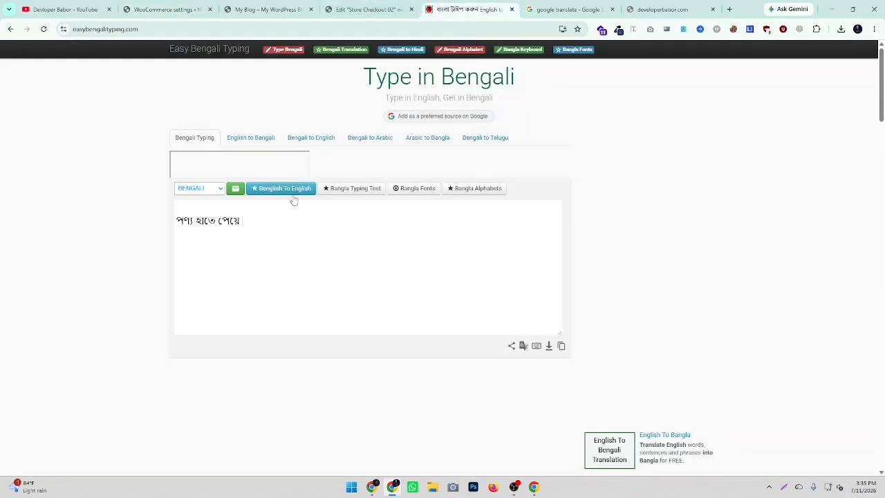
pyautogui.moveTo(245, 221); pyautogui.dragTo(151, 221)
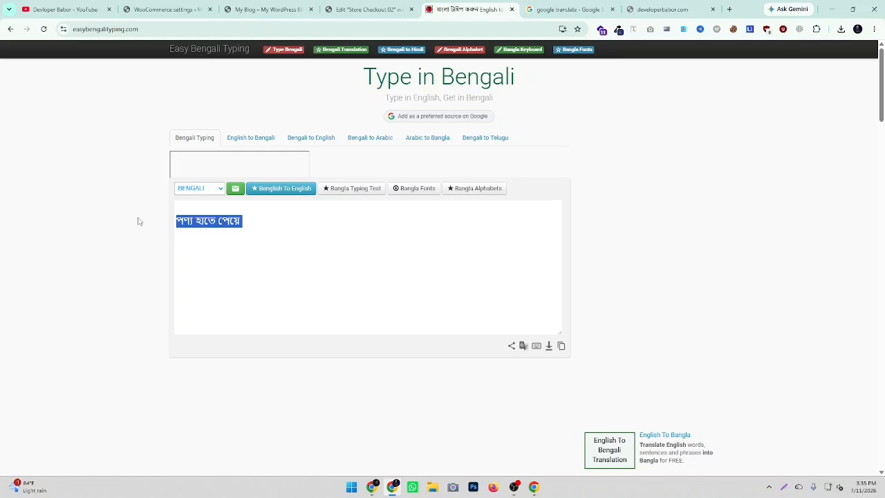
pyautogui.write('dhakar')
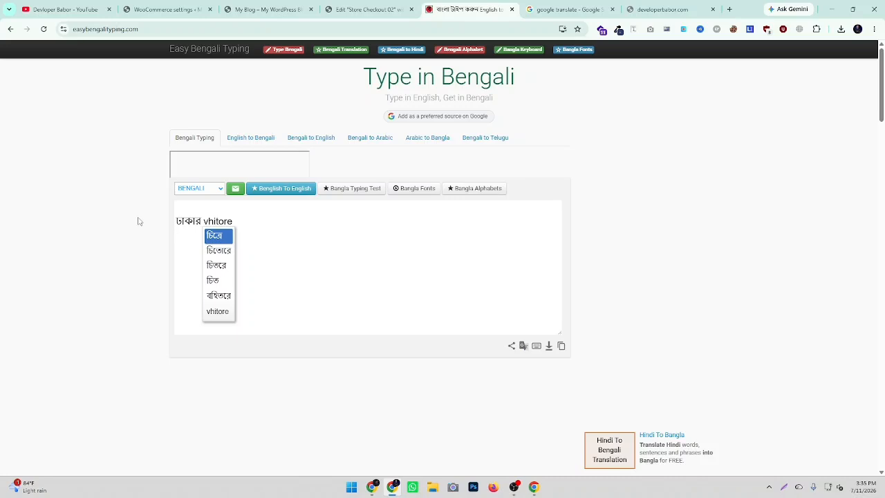
pyautogui.press('Escape')
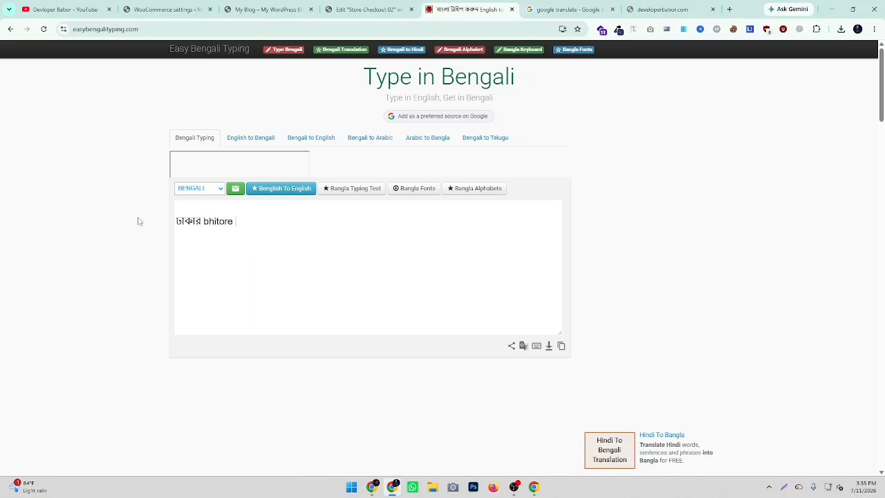
pyautogui.tripleClick(215, 224)
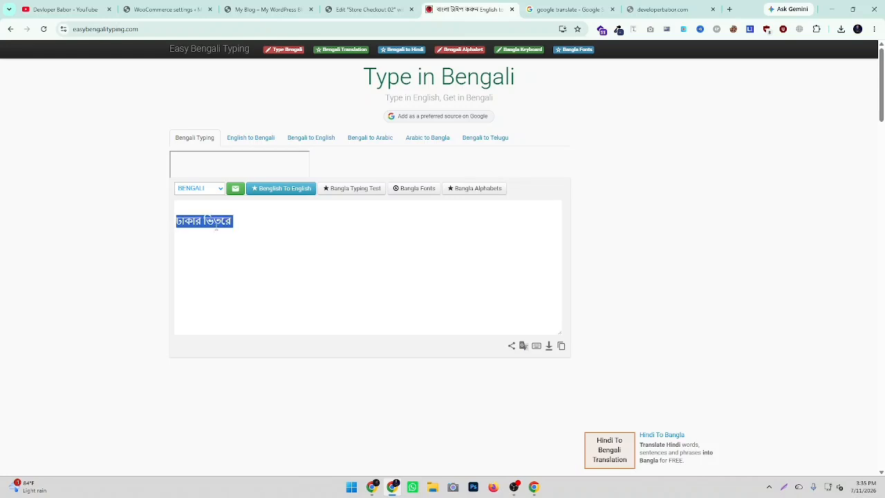
pyautogui.rightClick(213, 224)
pyautogui.click(238, 244)
# Step: Name the flat rate method "ঢাকার ভিতরে", set its cost to 150, and save it
pyautogui.click(249, 3)
pyautogui.click(177, 6)
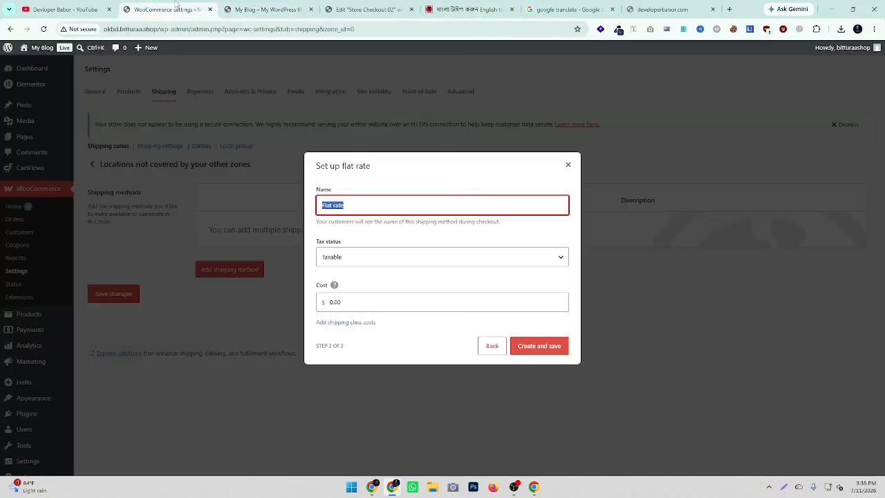
pyautogui.rightClick(334, 204)
pyautogui.click(367, 257)
pyautogui.doubleClick(330, 301)
pyautogui.write('150')
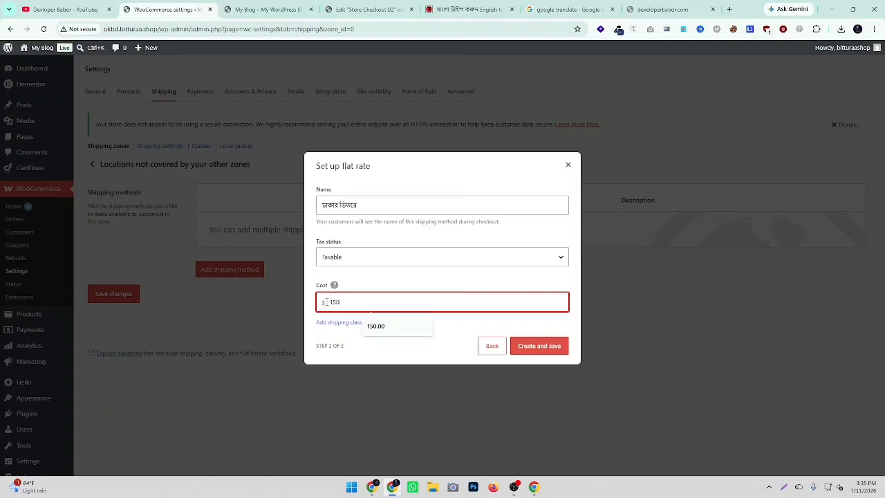
pyautogui.click(549, 348)
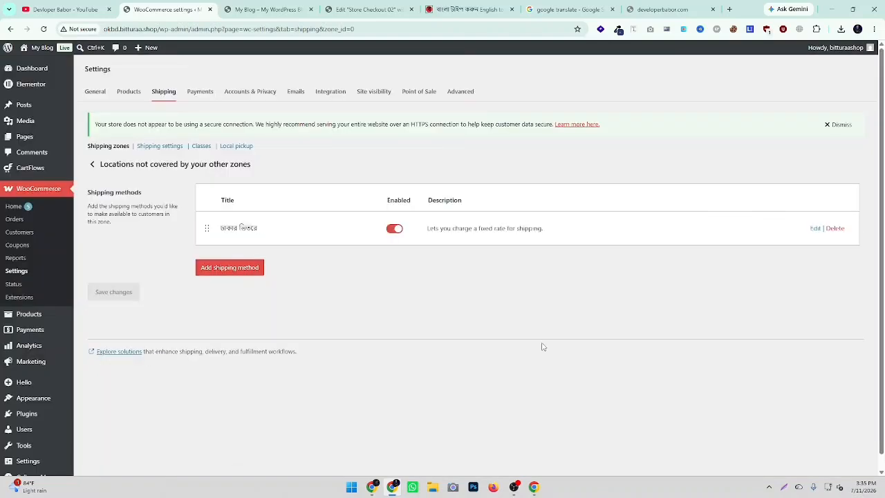
# Step: Start adding another shipping method, and on the Easy Bengali Typing site change the phrase to "ঢাকার বাইরে" and copy it
pyautogui.click(245, 274)
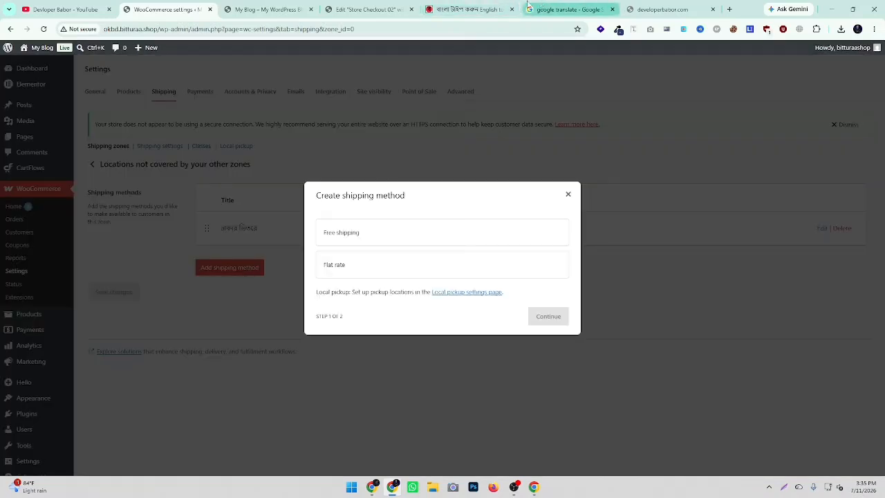
pyautogui.click(470, 9)
pyautogui.moveTo(203, 223); pyautogui.dragTo(262, 221)
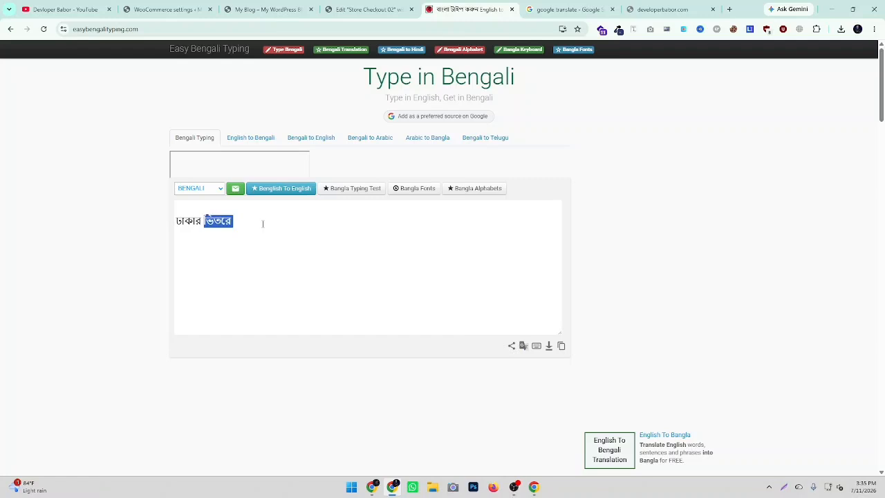
pyautogui.write('bai')
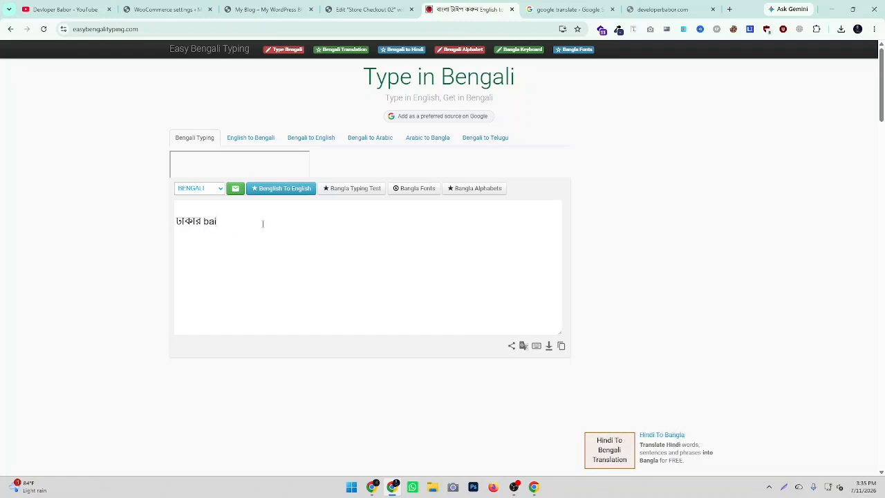
pyautogui.write('re')
pyautogui.tripleClick(209, 219)
pyautogui.rightClick(208, 218)
pyautogui.click(231, 243)
# Step: Back in the WooCommerce shipping settings, create a Flat rate method named "ঢাকার বাইরে" with a cost of 150 and save it
pyautogui.click(268, 9)
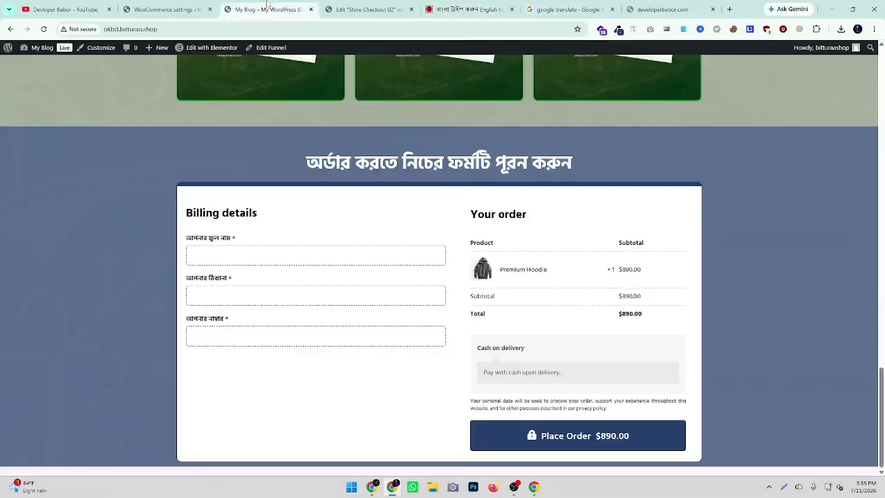
pyautogui.click(171, 6)
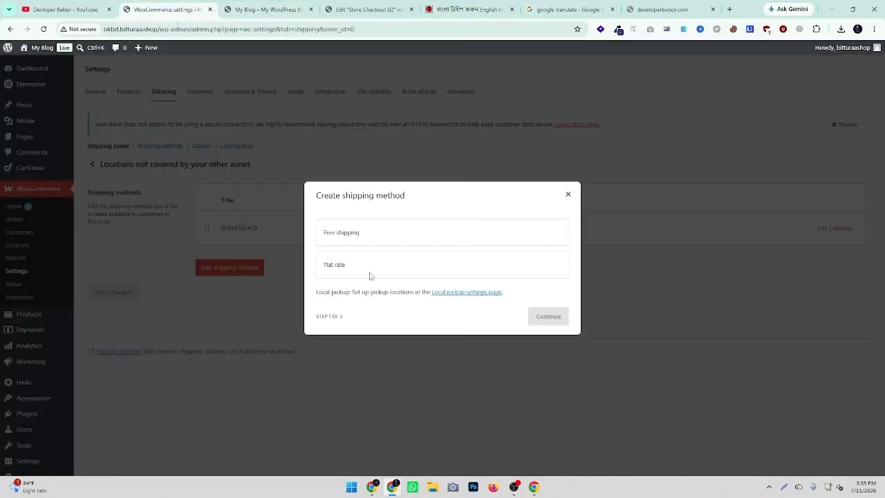
pyautogui.click(347, 239)
pyautogui.click(342, 252)
pyautogui.click(539, 323)
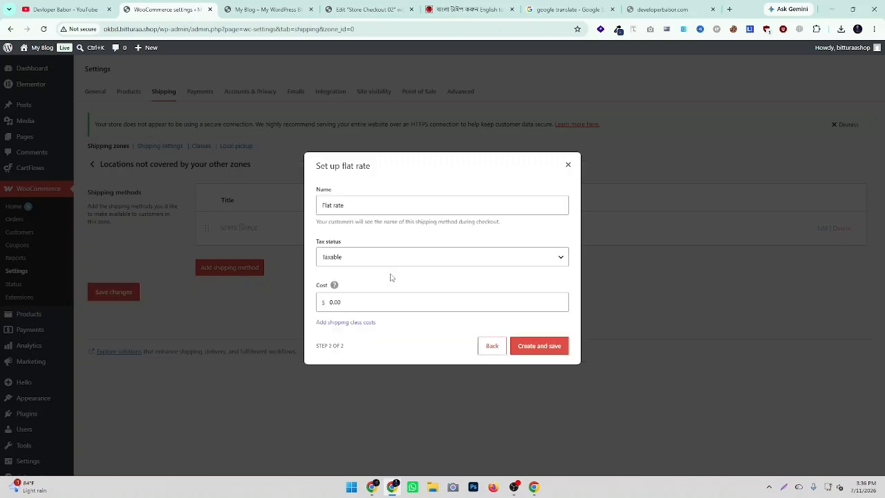
pyautogui.tripleClick(341, 212)
pyautogui.hotkey('ctrl', 'v')
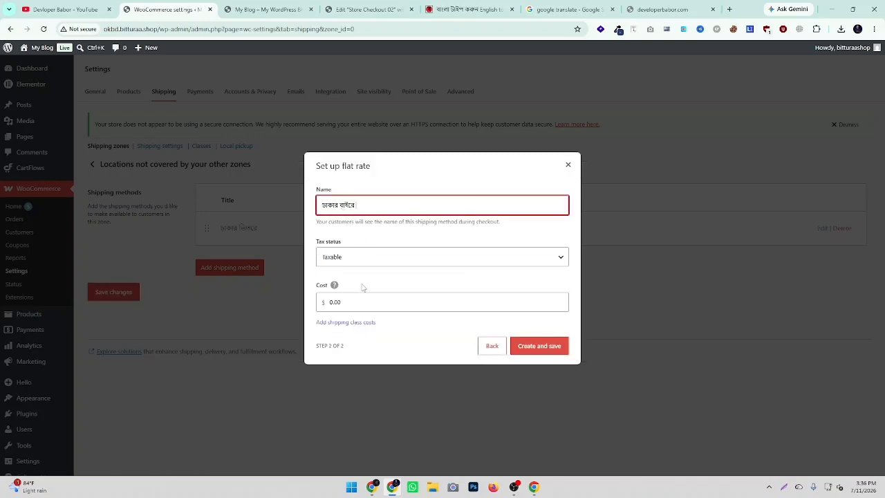
pyautogui.tripleClick(354, 301)
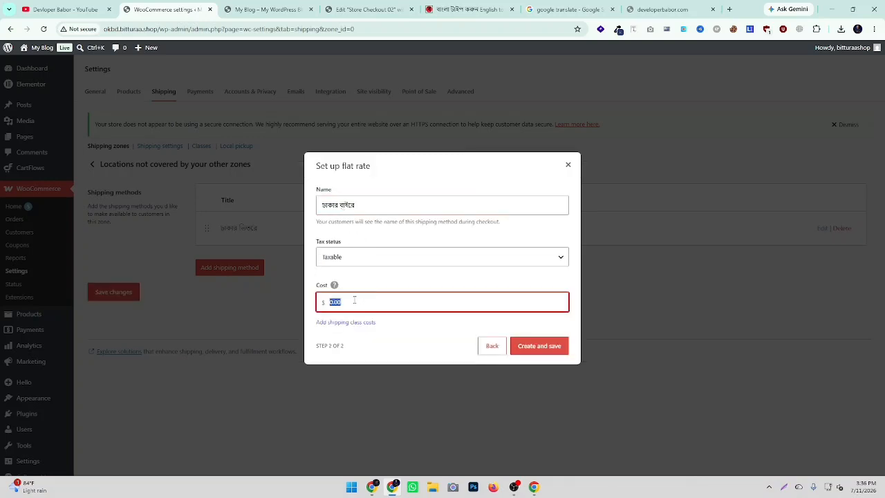
pyautogui.write('150')
pyautogui.click(543, 347)
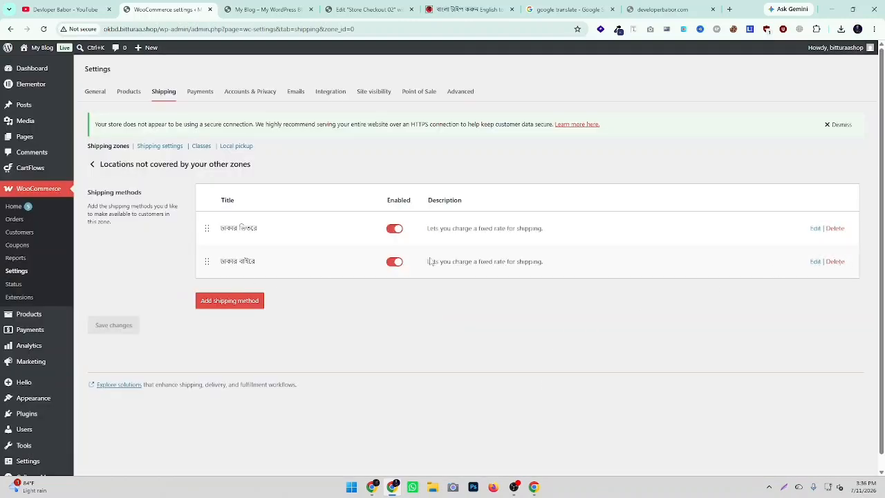
# Step: Edit the "ঢাকার ভিতরে" shipping method, set its cost to 80, and save it
pyautogui.click(814, 229)
pyautogui.moveTo(384, 311); pyautogui.dragTo(304, 301)
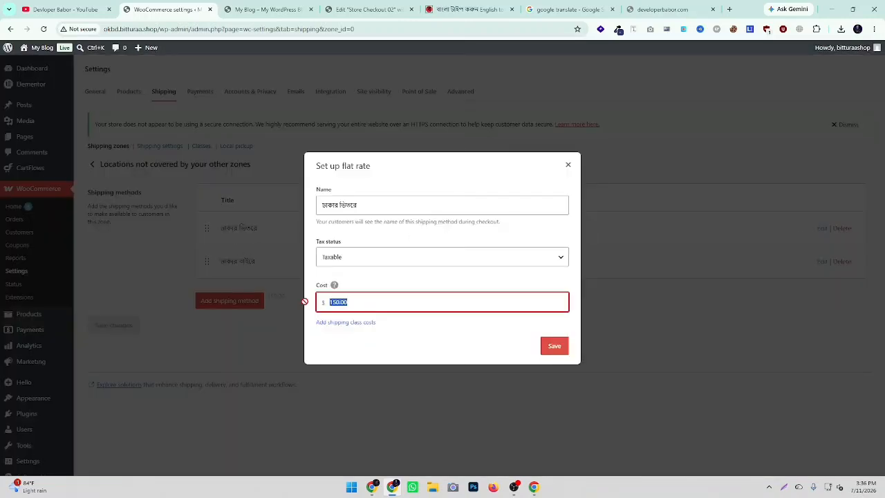
pyautogui.write('80')
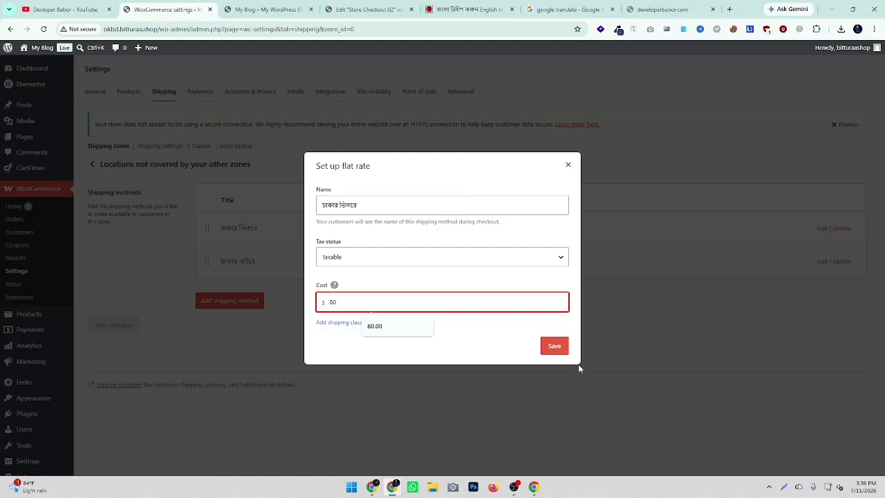
pyautogui.click(561, 348)
# Step: Reload the live landing page and check the shipping options in its checkout form
pyautogui.click(266, 9)
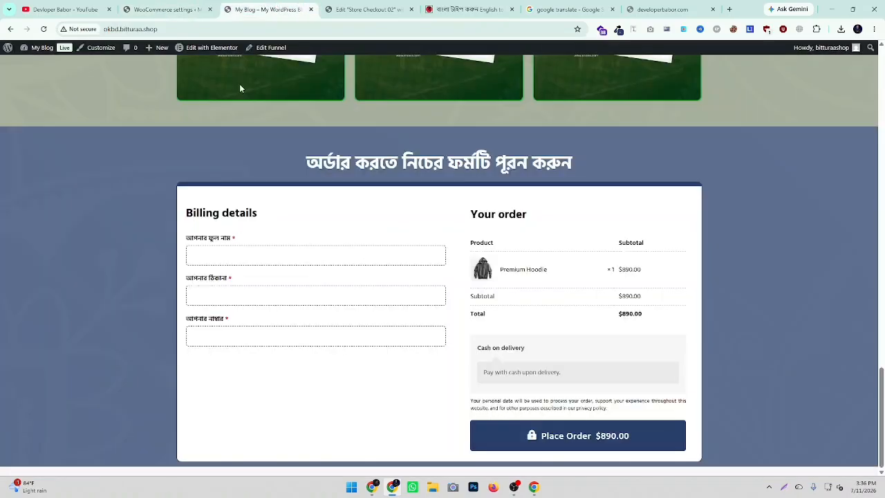
pyautogui.rightClick(194, 112)
pyautogui.click(224, 145)
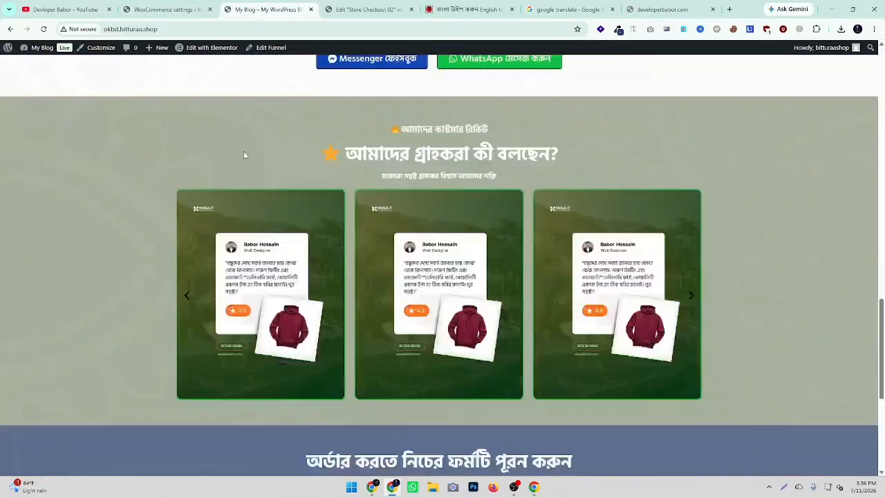
pyautogui.scroll(-5, 243, 155)
pyautogui.moveTo(205, 391); pyautogui.dragTo(245, 389)
pyautogui.click(251, 373)
pyautogui.click(307, 369)
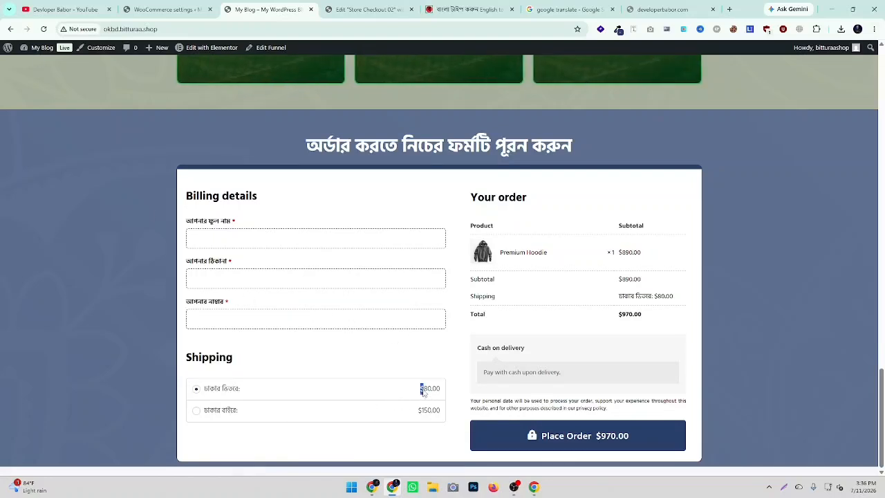
# Step: In the WooCommerce general settings, set the store currency to Bangladeshi taka (BDT) and save the changes
pyautogui.click(182, 5)
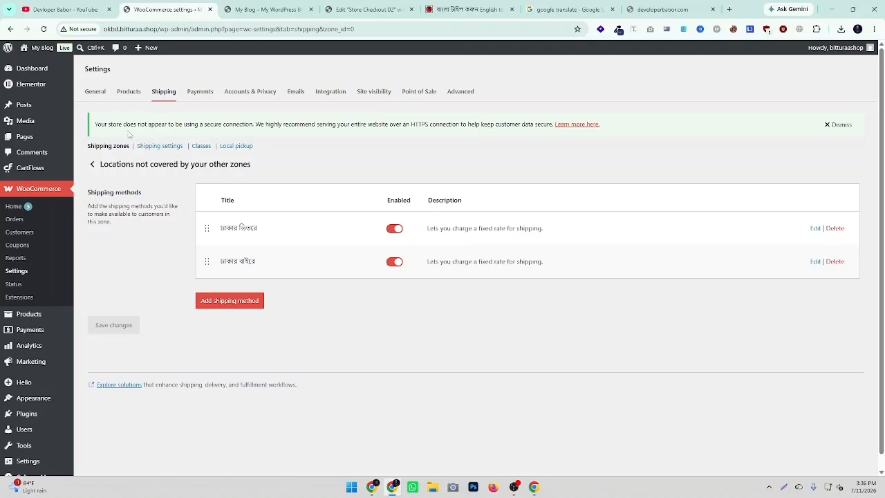
pyautogui.click(97, 94)
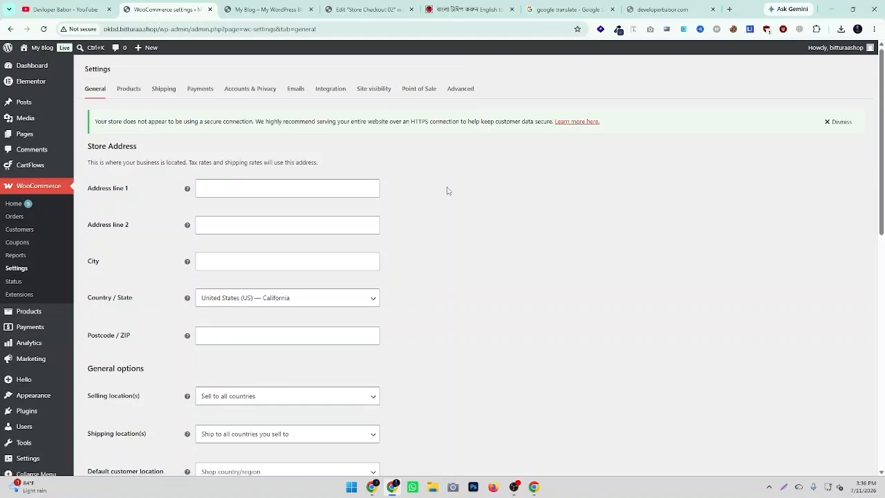
pyautogui.scroll(-3, 447, 191)
pyautogui.scroll(3, 446, 194)
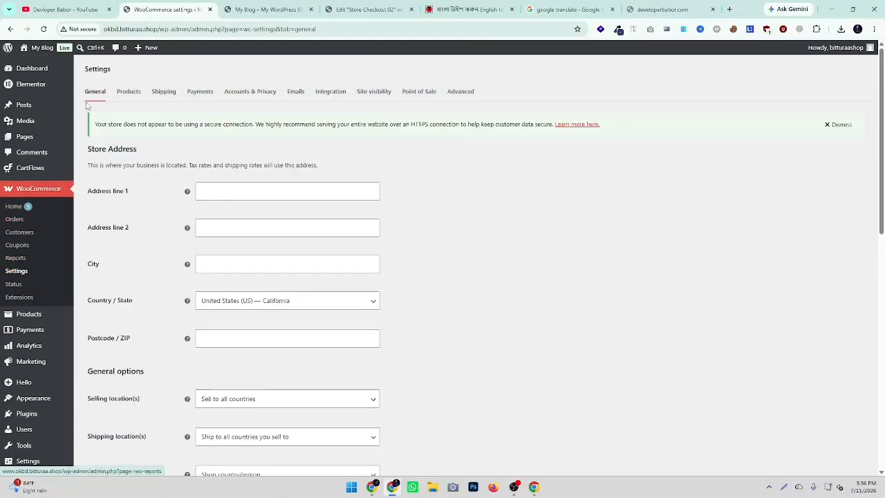
pyautogui.scroll(-8, 137, 202)
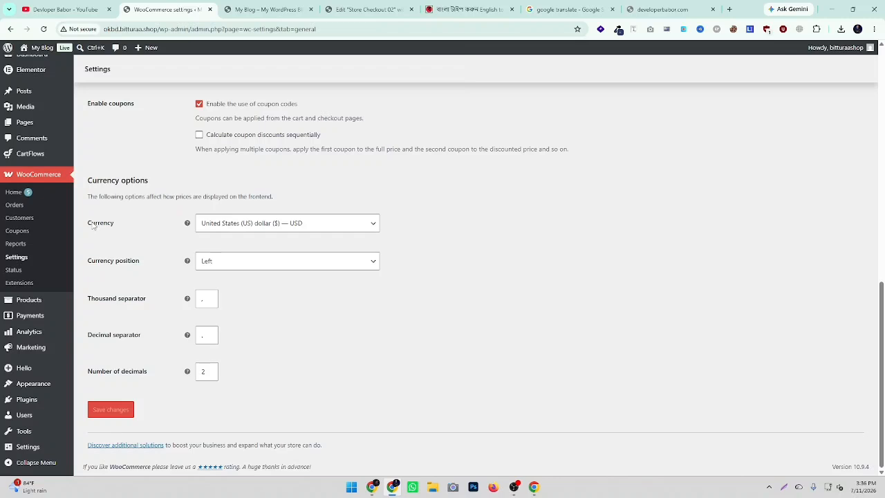
pyautogui.click(317, 223)
pyautogui.write('BDT')
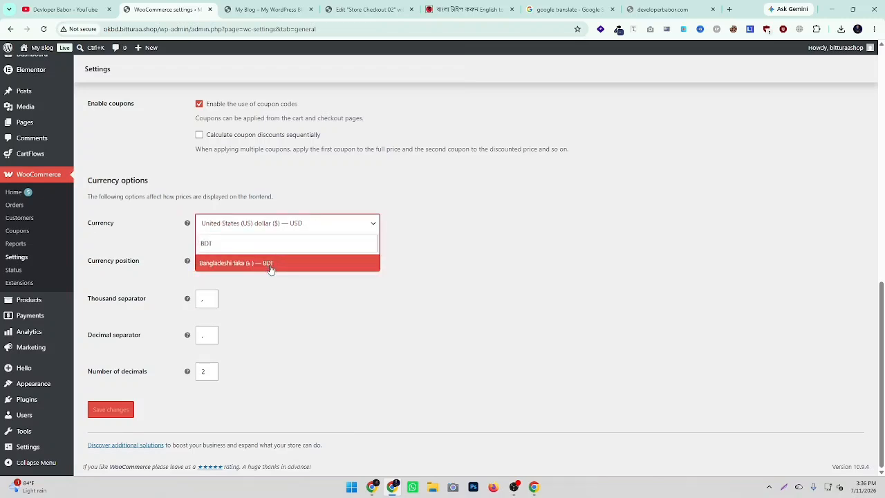
pyautogui.click(270, 263)
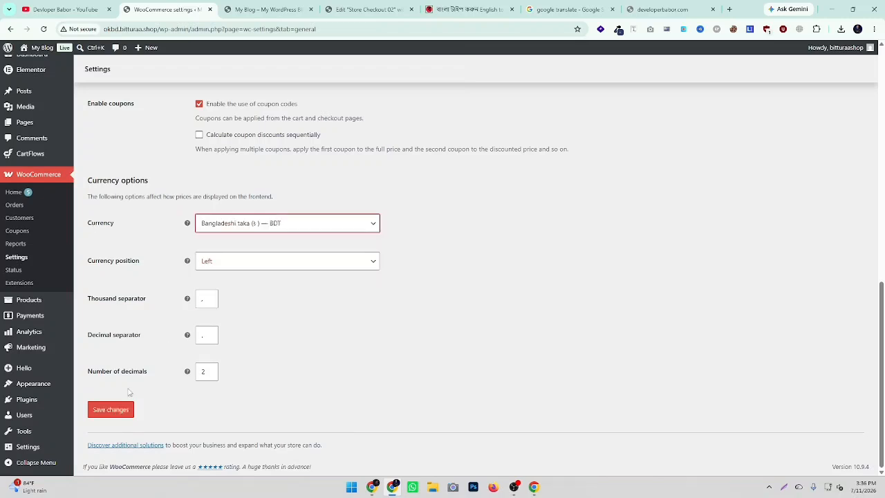
pyautogui.click(114, 410)
# Step: Reload the live landing page and check the currency symbol on the checkout prices
pyautogui.click(224, 6)
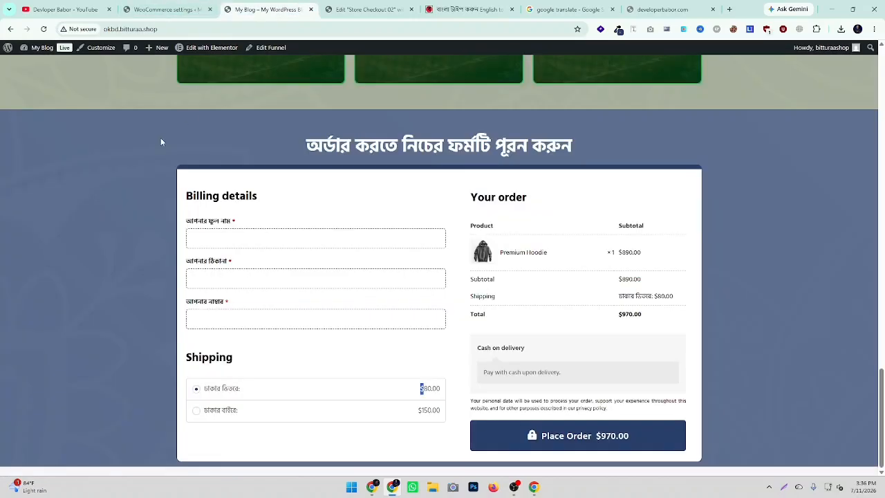
pyautogui.rightClick(161, 143)
pyautogui.click(200, 175)
pyautogui.scroll(-15, 311, 262)
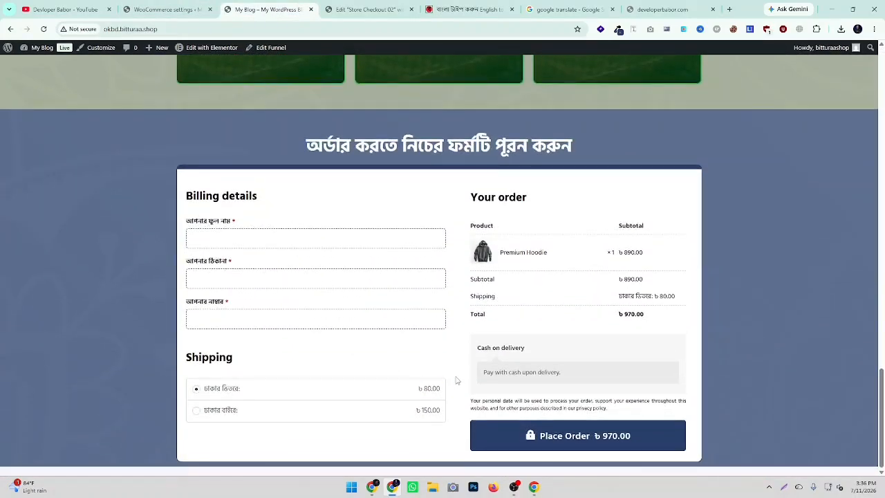
# Step: Reload the Store Checkout 02 page in the Elementor editor and examine the Cash on delivery box on the live page meanwhile
pyautogui.click(172, 9)
pyautogui.click(367, 9)
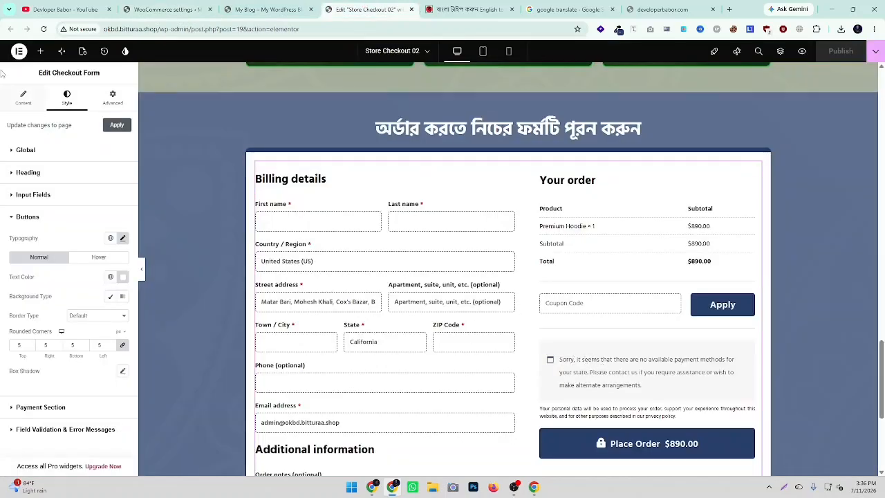
pyautogui.click(43, 29)
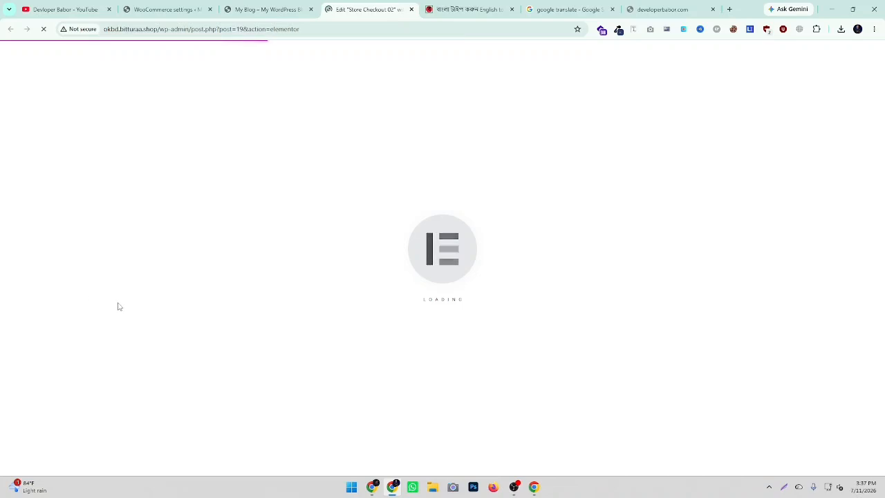
pyautogui.click(269, 9)
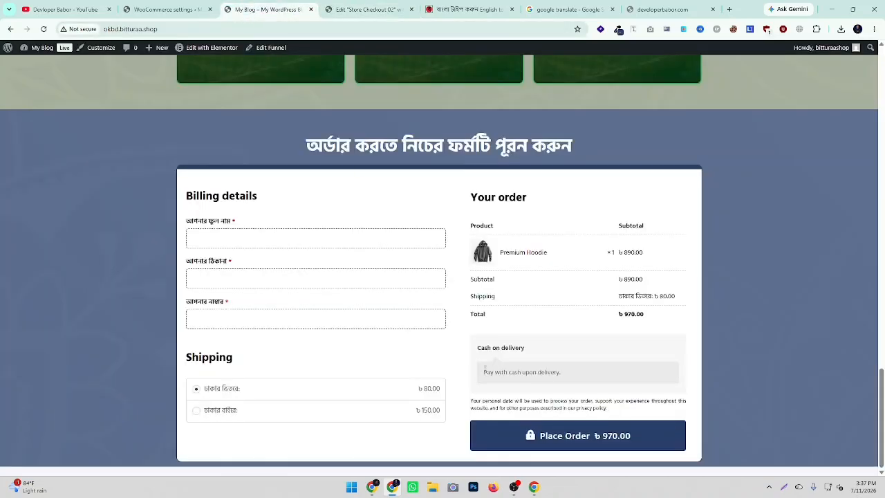
pyautogui.moveTo(498, 374); pyautogui.dragTo(526, 375)
pyautogui.click(565, 378)
# Step: In the Elementor editor, select the checkout form and open its Payment Section style settings
pyautogui.click(340, 9)
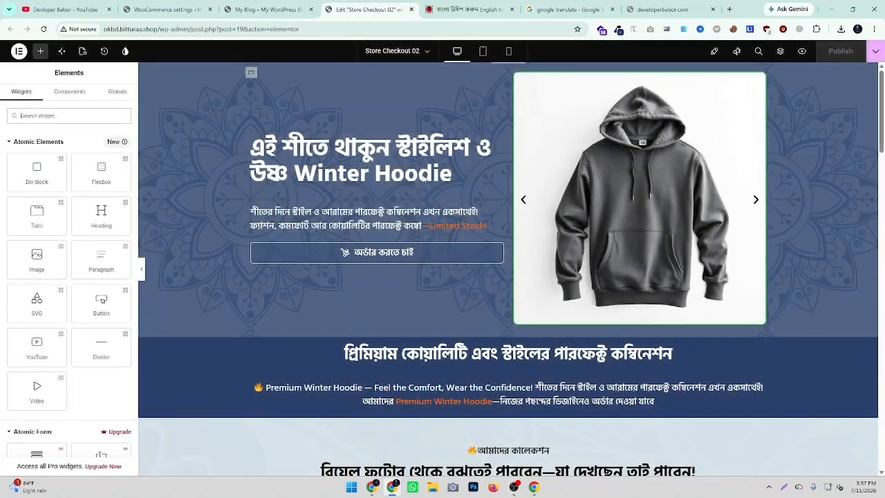
pyautogui.scroll(-20, 424, 178)
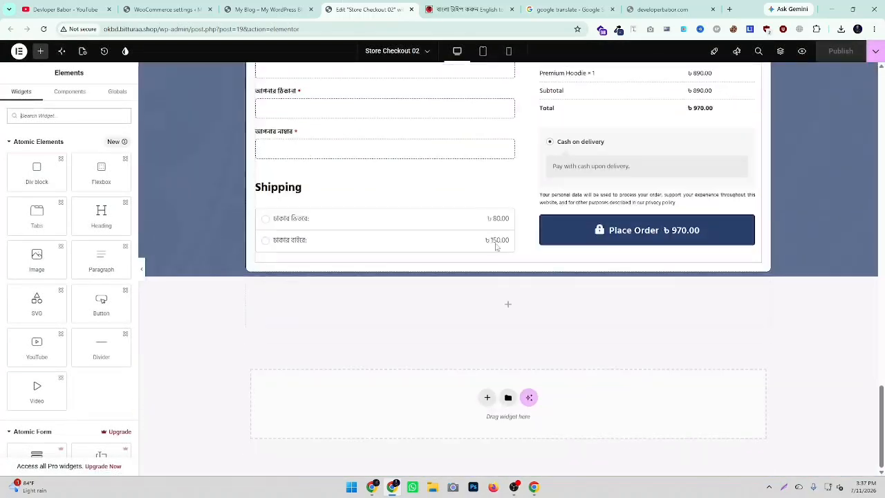
pyautogui.click(568, 168)
pyautogui.click(63, 103)
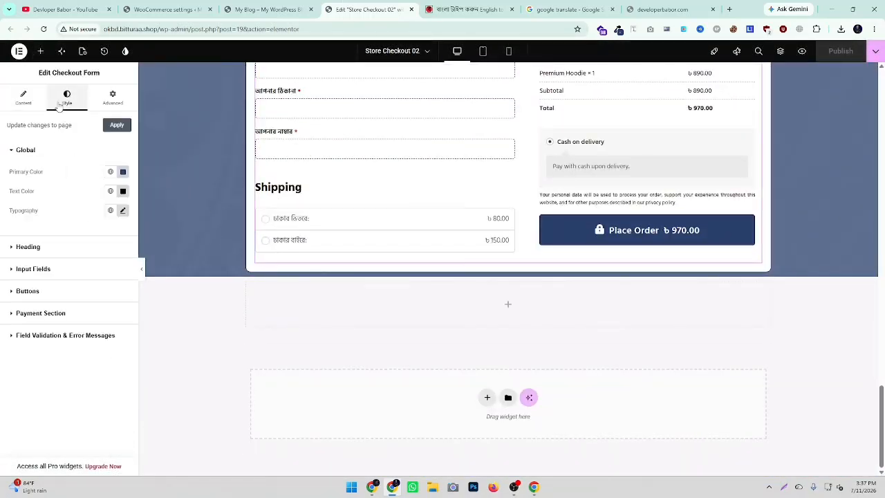
pyautogui.click(22, 313)
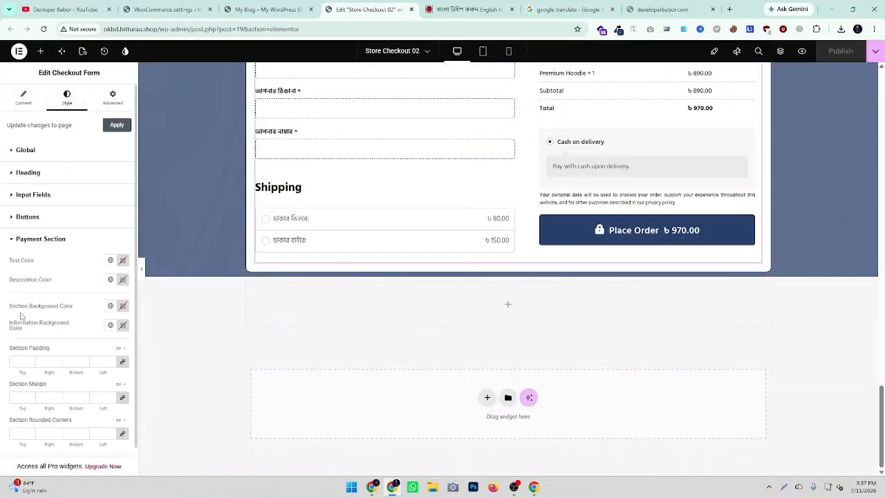
# Step: Set the payment section's text color to near-white #FEFEFE
pyautogui.click(122, 259)
pyautogui.click(128, 318)
pyautogui.click(174, 295)
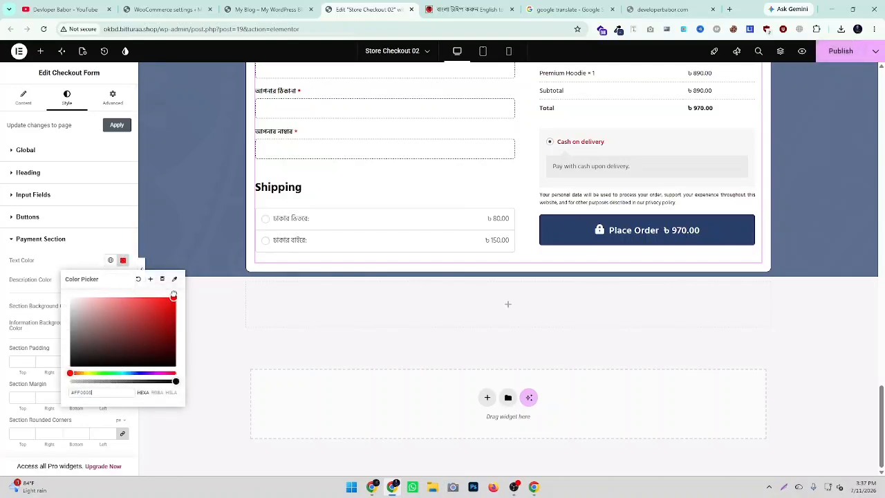
pyautogui.moveTo(174, 295); pyautogui.dragTo(70, 298)
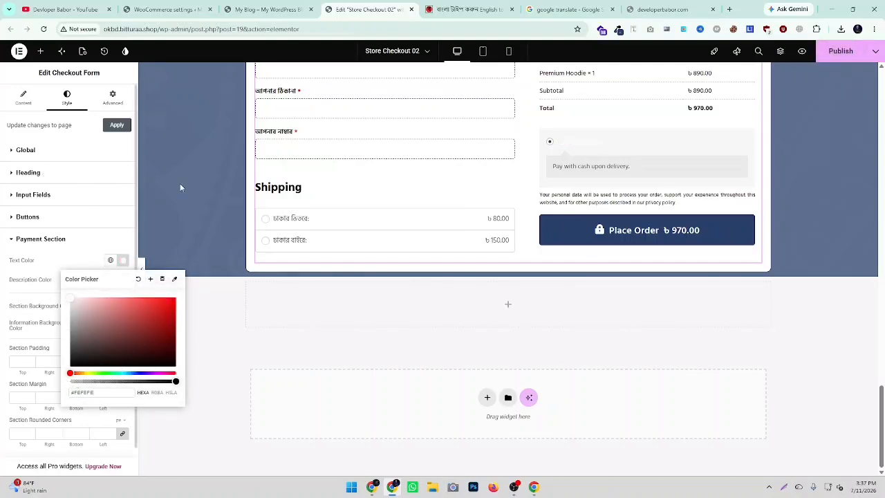
# Step: Copy the hex code 28406b from the browser's color picker extension and apply it as the payment section's text color
pyautogui.click(619, 29)
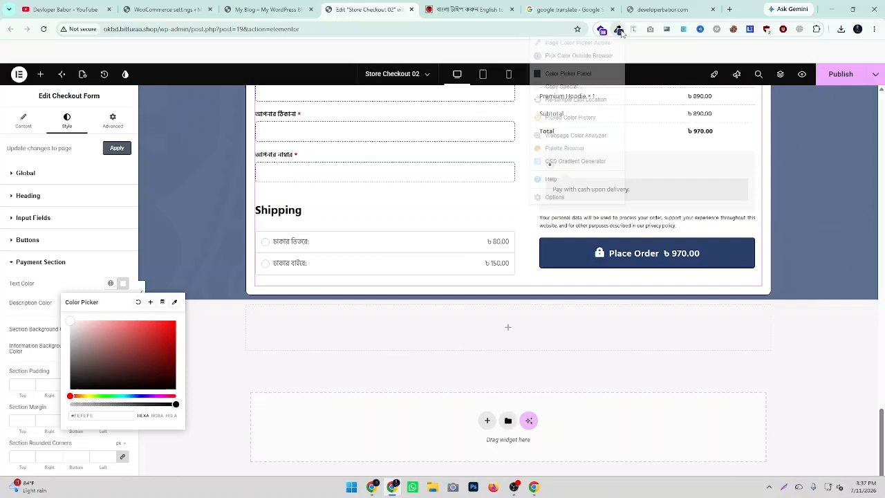
pyautogui.click(551, 74)
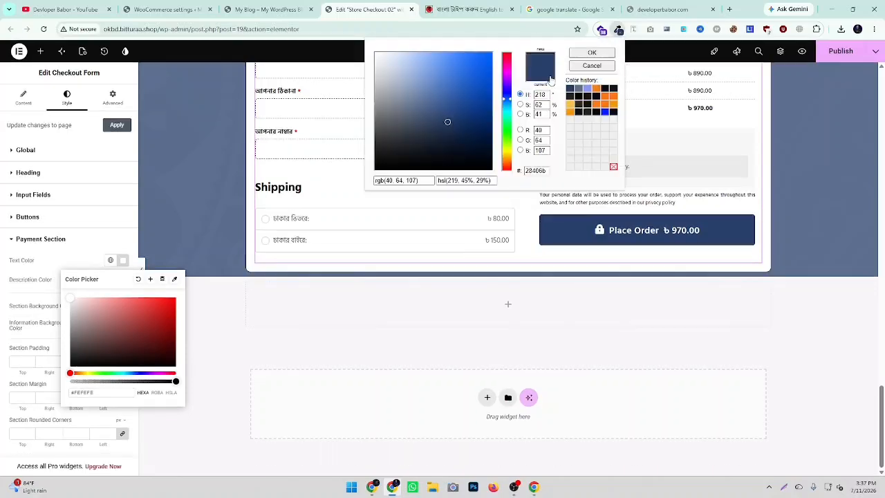
pyautogui.doubleClick(535, 170)
pyautogui.rightClick(536, 172)
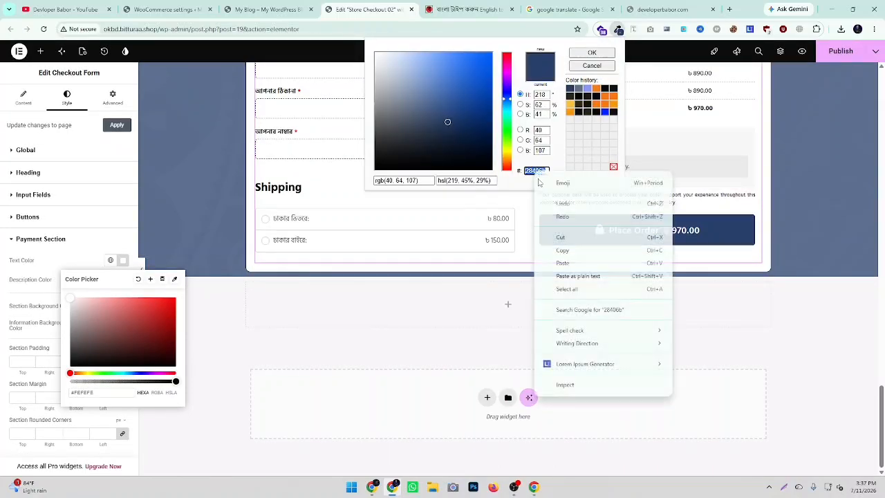
pyautogui.click(562, 250)
pyautogui.doubleClick(81, 392)
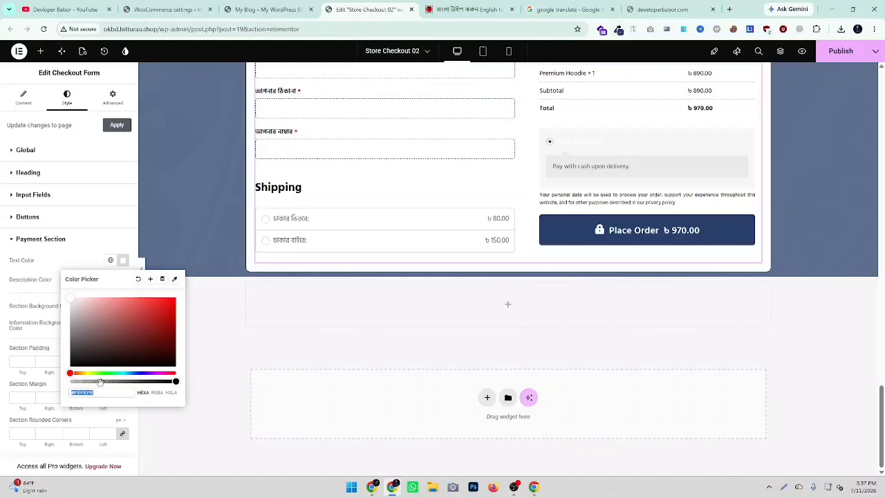
pyautogui.rightClick(92, 397)
pyautogui.click(121, 177)
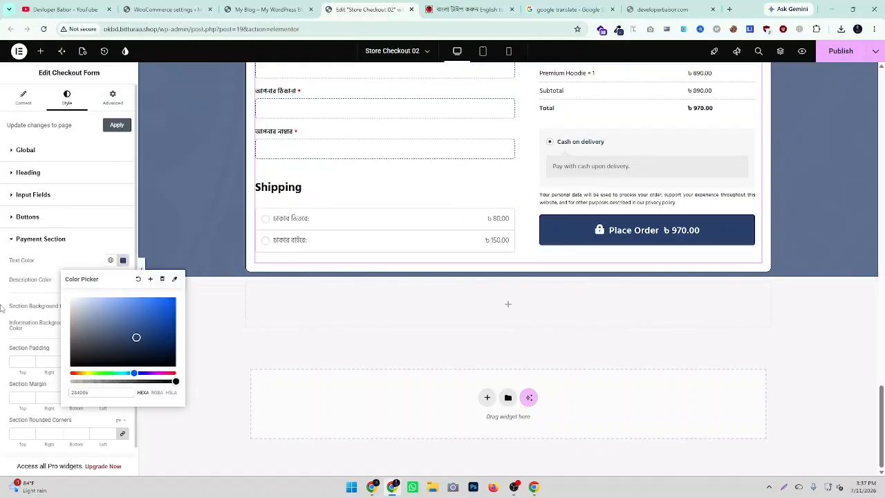
pyautogui.click(19, 294)
# Step: Give the payment section's description color a dark shade
pyautogui.click(123, 280)
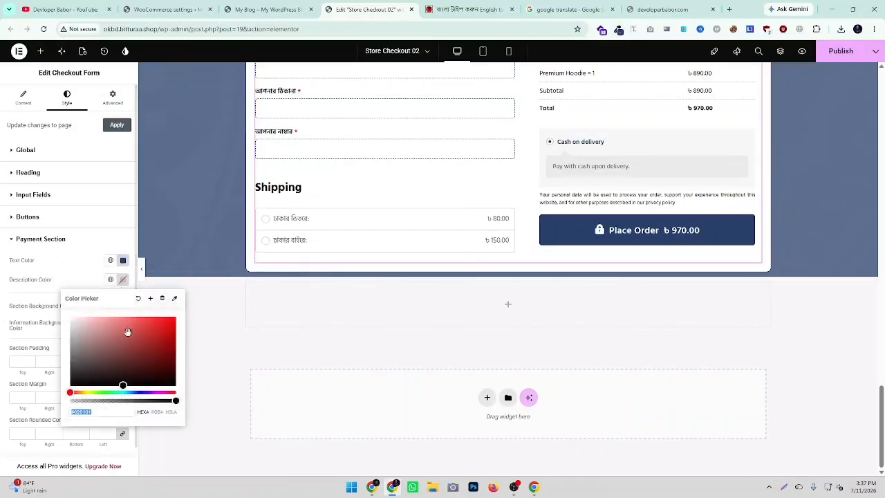
pyautogui.click(173, 316)
pyautogui.moveTo(109, 331); pyautogui.dragTo(73, 368)
pyautogui.click(2, 336)
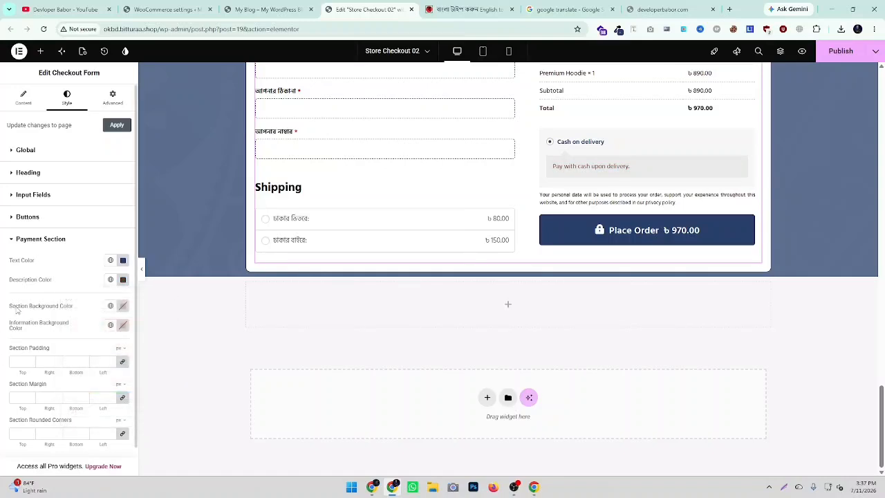
# Step: Set the payment section's background color to the copied navy #28406B
pyautogui.click(122, 306)
pyautogui.moveTo(164, 347); pyautogui.dragTo(88, 396)
pyautogui.tripleClick(83, 439)
pyautogui.rightClick(82, 439)
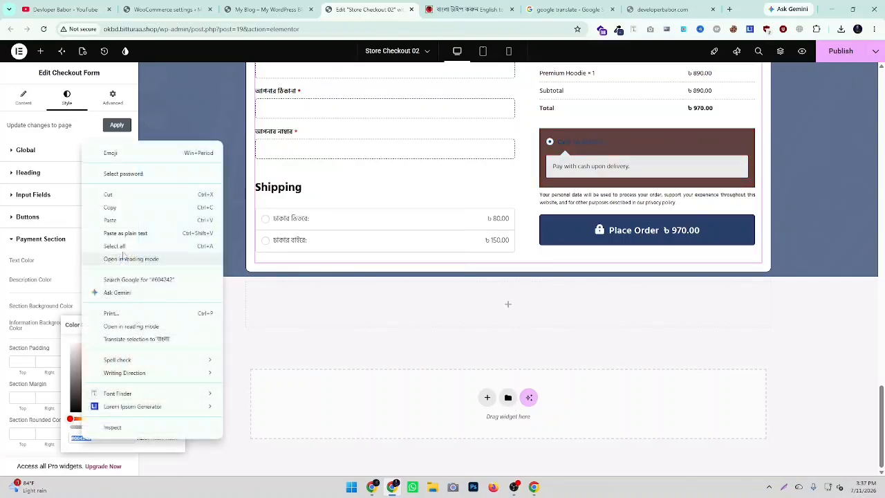
pyautogui.click(125, 230)
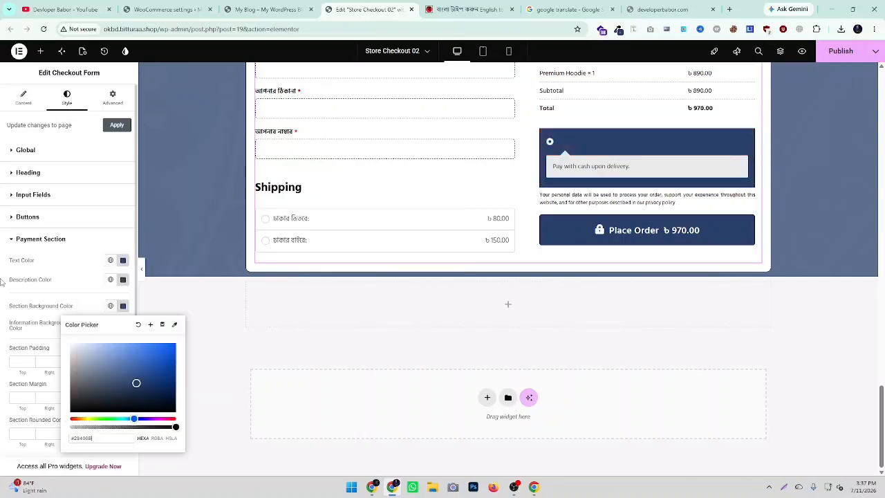
# Step: Reduce the section background color's opacity to #28406B14 and set all of the section's rounded corners to 5 px
pyautogui.click(78, 426)
pyautogui.moveTo(77, 427); pyautogui.dragTo(76, 429)
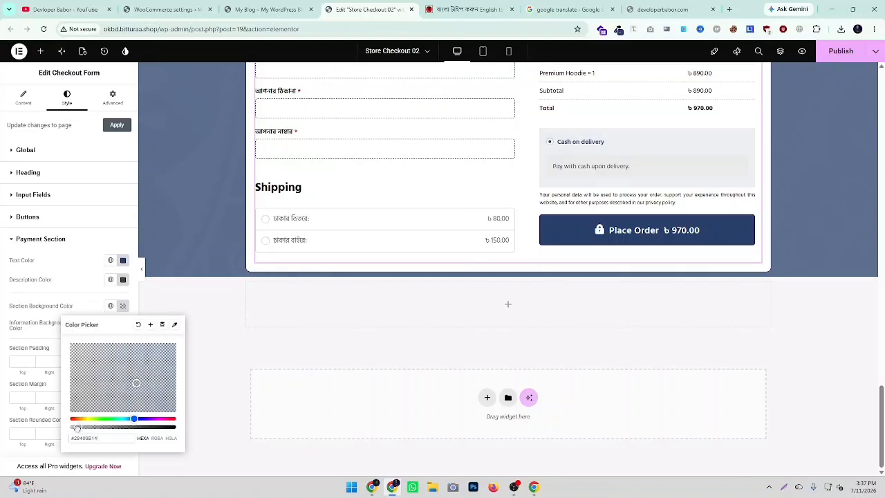
pyautogui.click(33, 365)
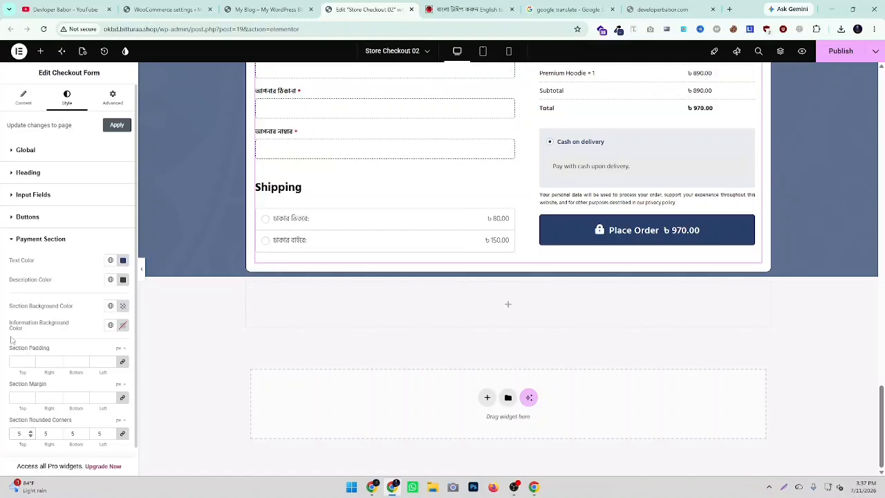
# Step: Set the payment section's information background color to the gray #B3B1B1
pyautogui.click(122, 325)
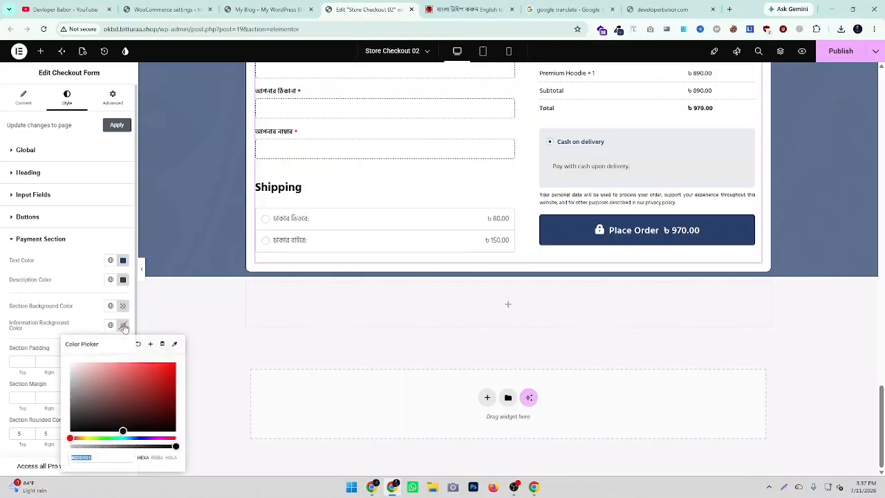
pyautogui.moveTo(143, 384); pyautogui.dragTo(71, 383)
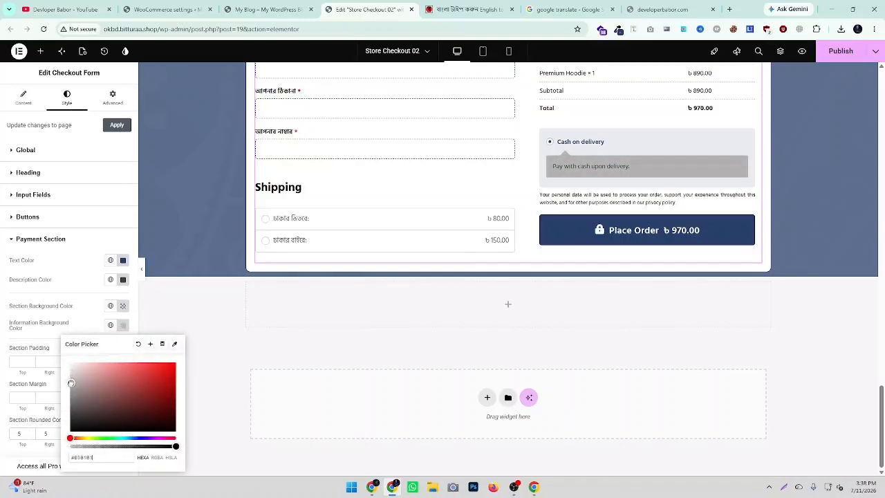
pyautogui.click(2, 317)
# Step: Set the payment section's description color to the copied navy #28406B
pyautogui.click(123, 280)
pyautogui.moveTo(93, 337); pyautogui.dragTo(60, 410)
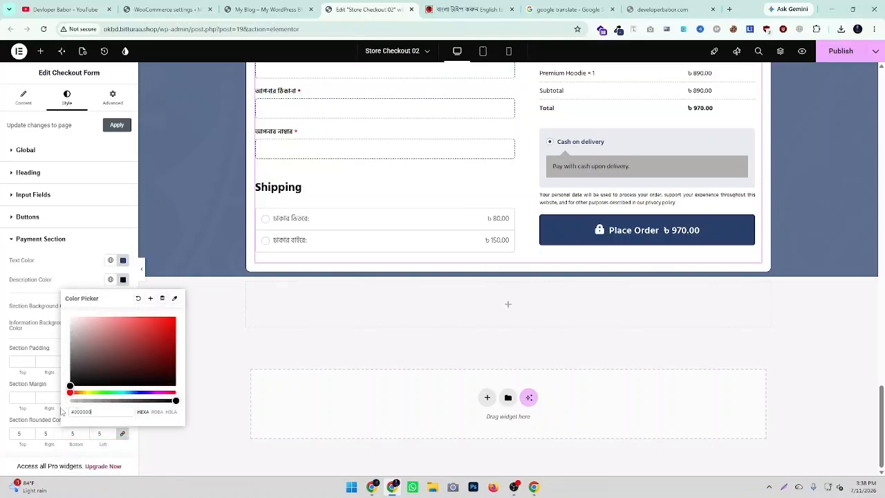
pyautogui.doubleClick(81, 411)
pyautogui.rightClick(81, 411)
pyautogui.click(107, 197)
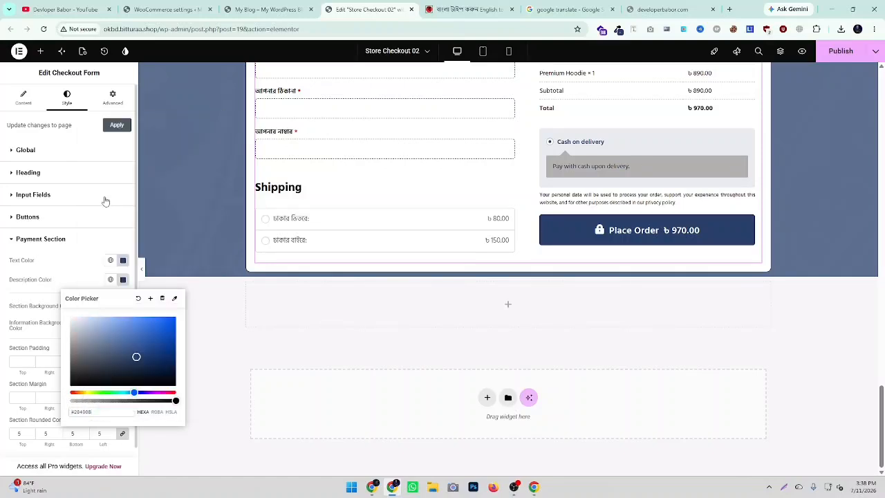
pyautogui.click(1, 298)
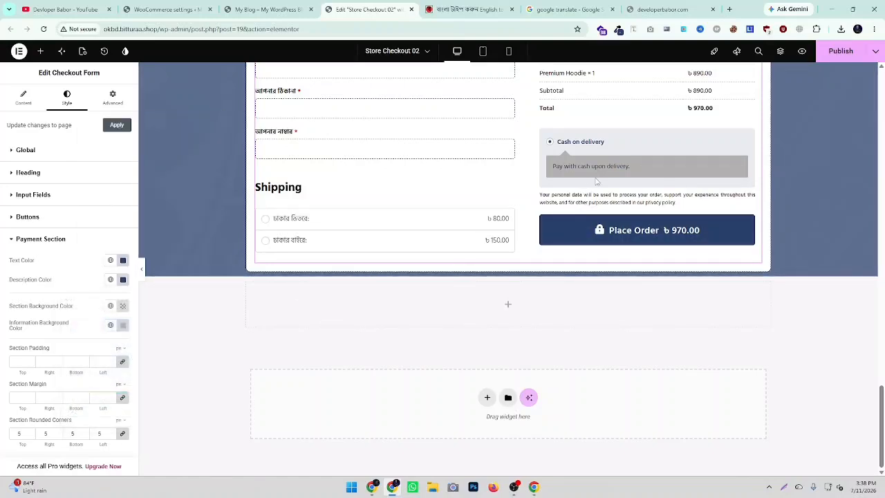
# Step: Lower the opacity of the gray information background color to about 70 percent and publish the checkout page
pyautogui.click(123, 325)
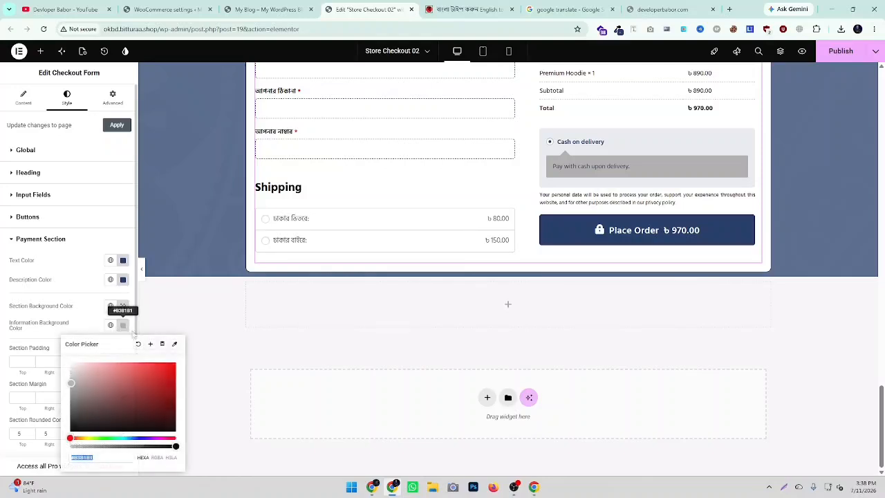
pyautogui.moveTo(156, 446); pyautogui.dragTo(145, 446)
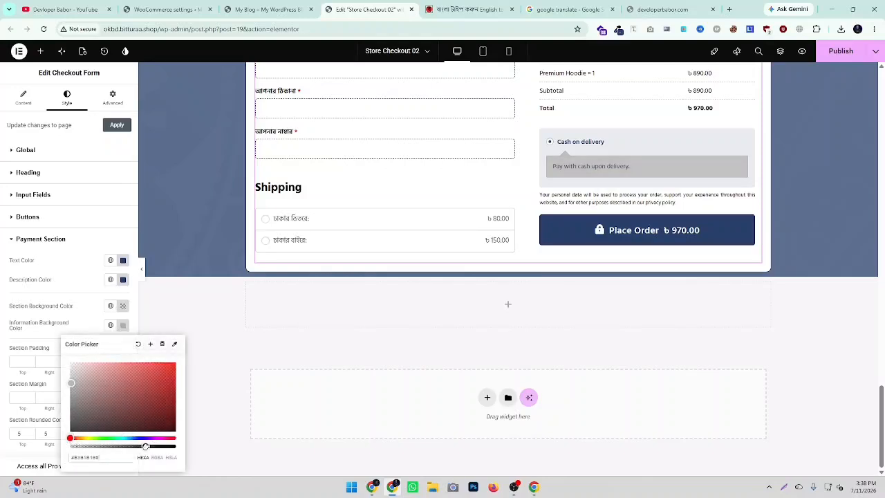
pyautogui.click(826, 56)
# Step: Reload the live landing page and examine the Cash on delivery box's styling and the sections above the checkout form
pyautogui.click(266, 9)
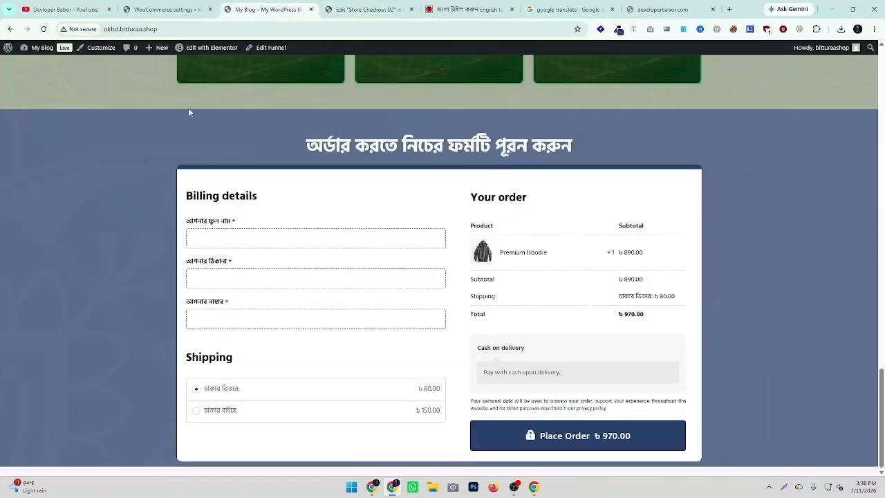
pyautogui.rightClick(188, 108)
pyautogui.click(220, 148)
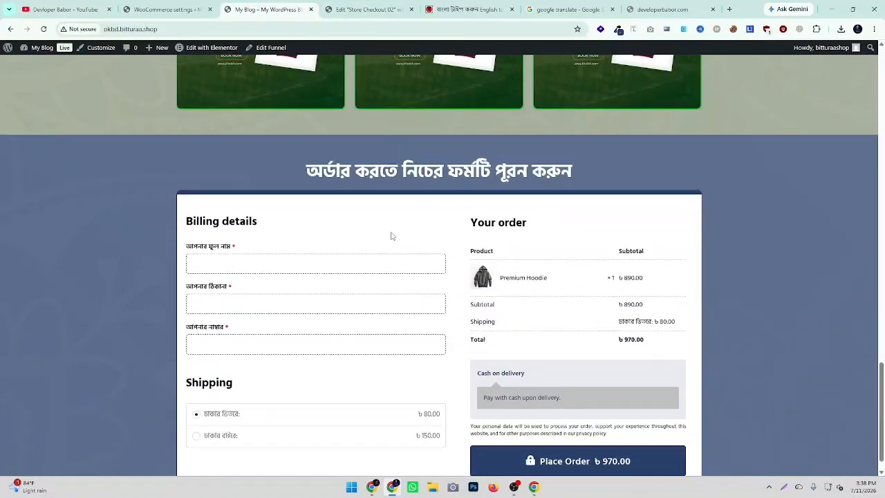
pyautogui.scroll(-1, 392, 236)
pyautogui.moveTo(574, 373); pyautogui.dragTo(504, 372)
pyautogui.click(671, 354)
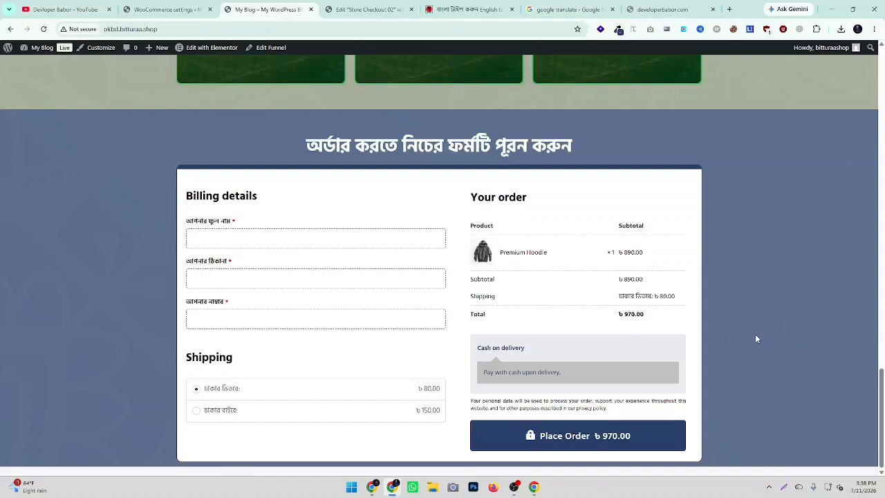
pyautogui.scroll(15, 756, 338)
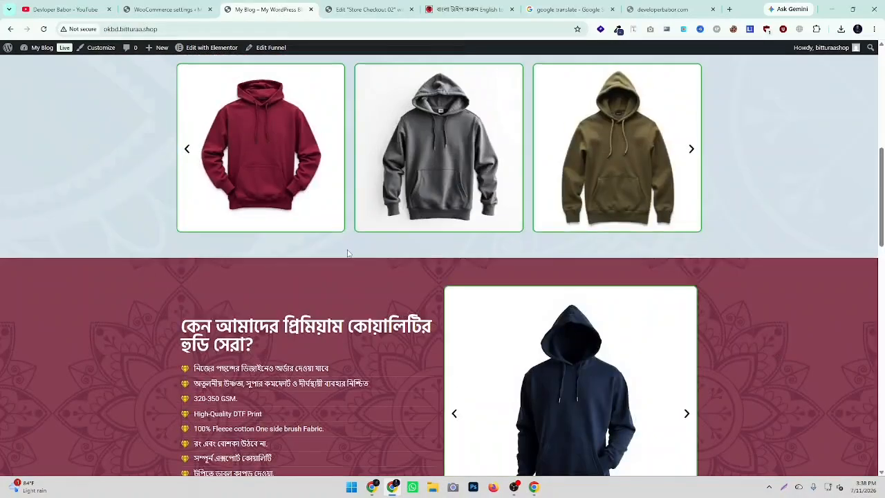
pyautogui.scroll(10, 312, 249)
# Step: Switch to the other Chrome window with the BitTuraa Shop checkout and open the shop's home page
pyautogui.click(533, 486)
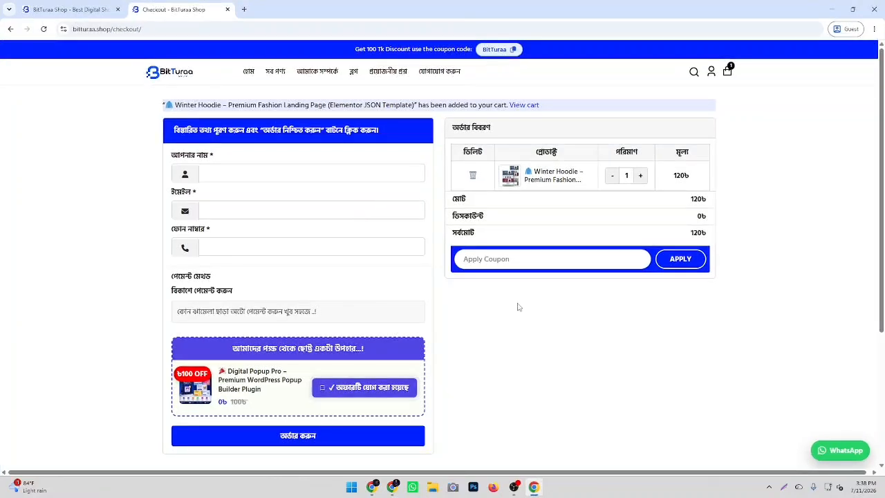
pyautogui.click(246, 72)
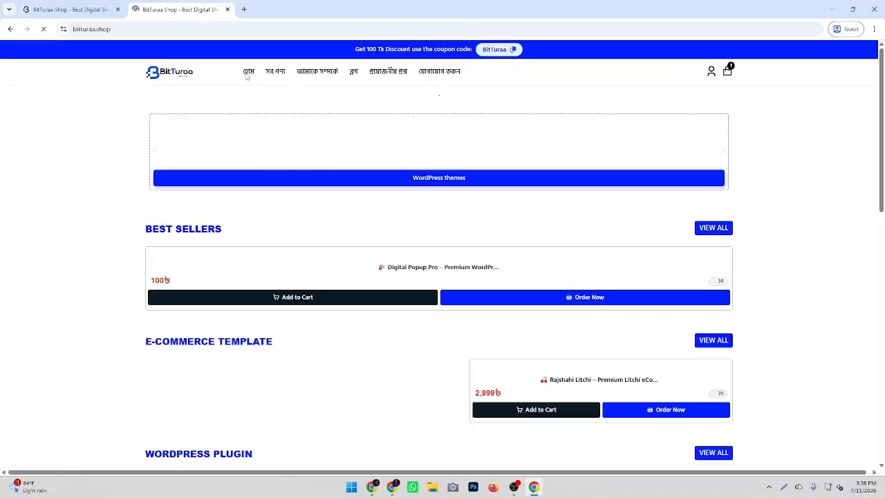